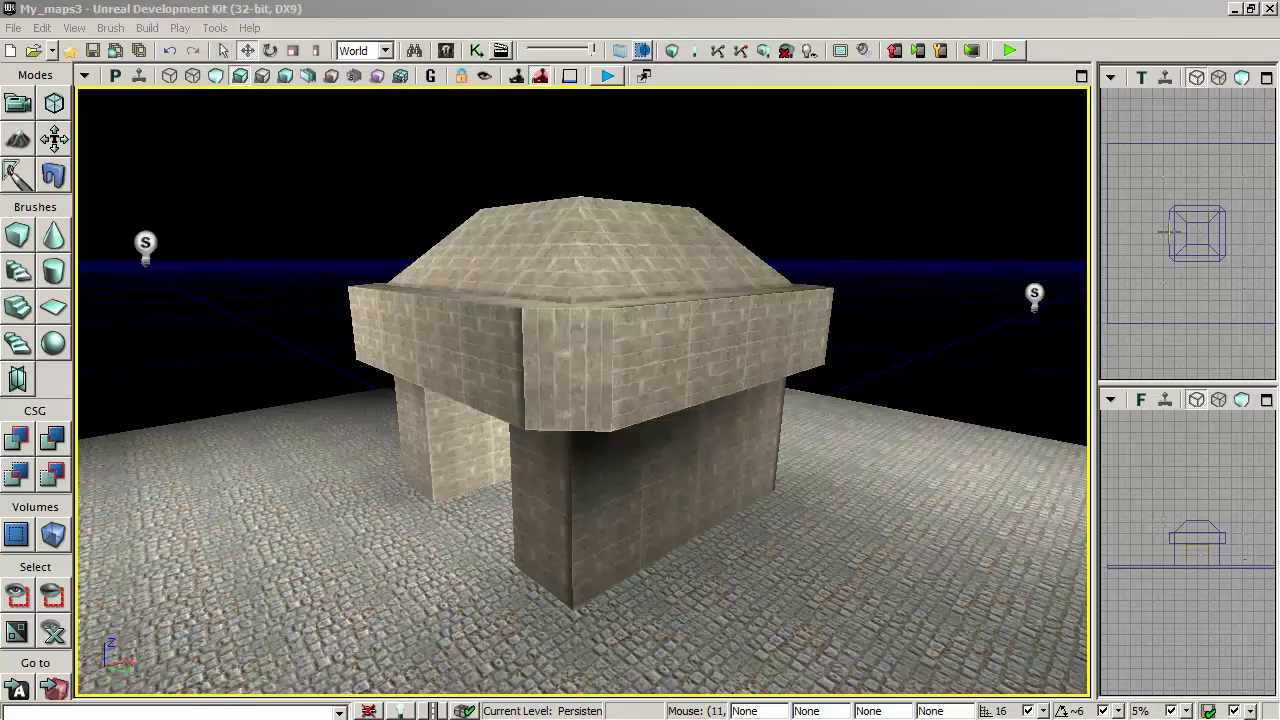
# Delete the stone building's brushes from the level, including the box that carves its passage, and rebuild the geometry.
pyautogui.click(1170, 229)
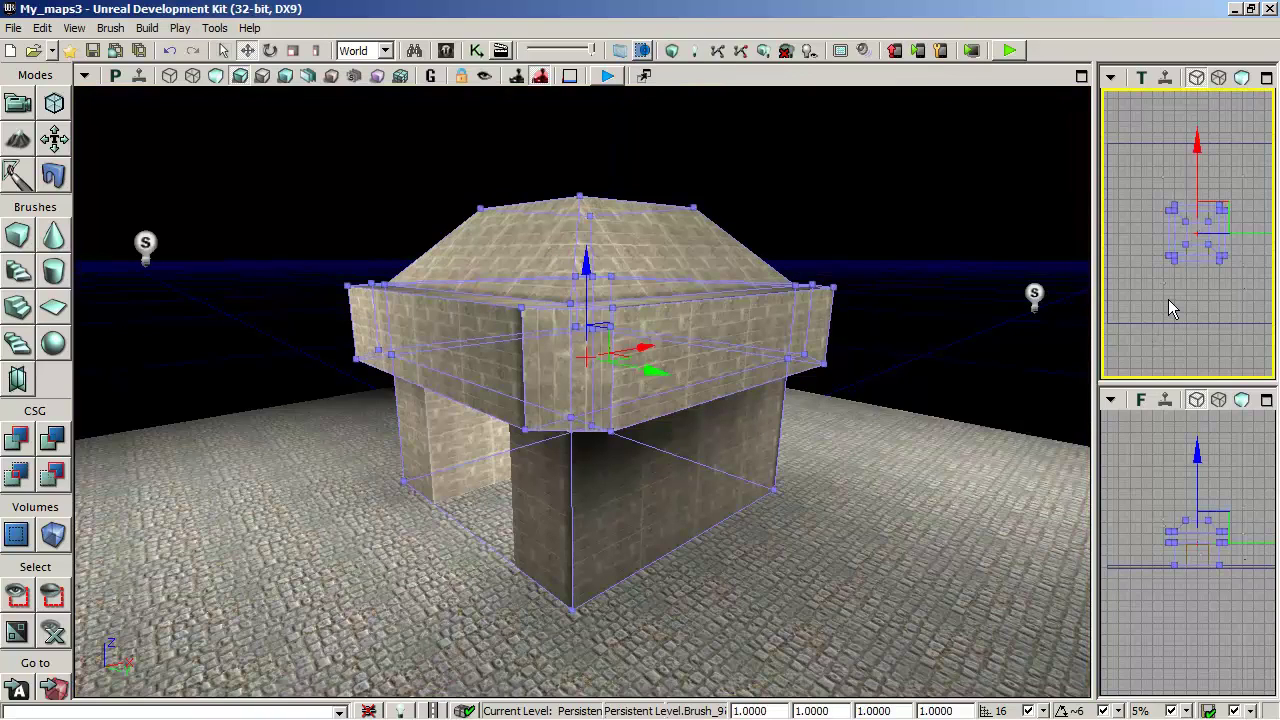
pyautogui.press('Delete')
pyautogui.click(1186, 255)
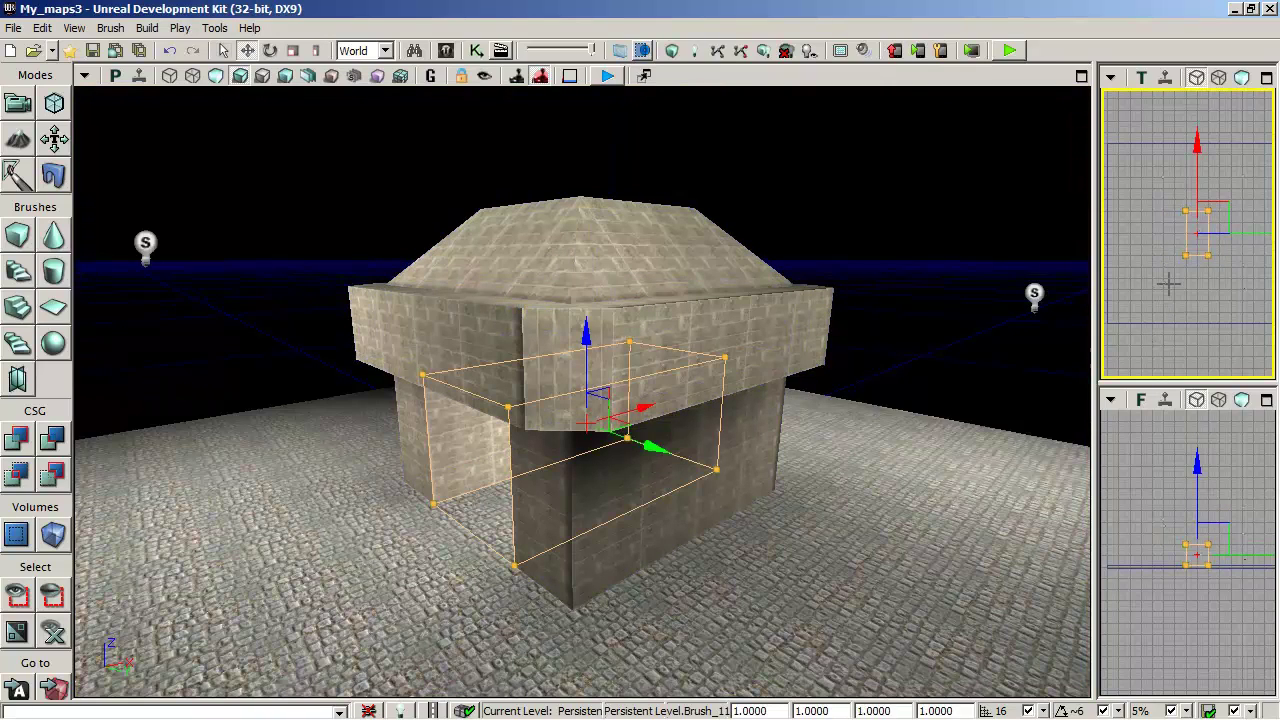
pyautogui.click(1169, 284)
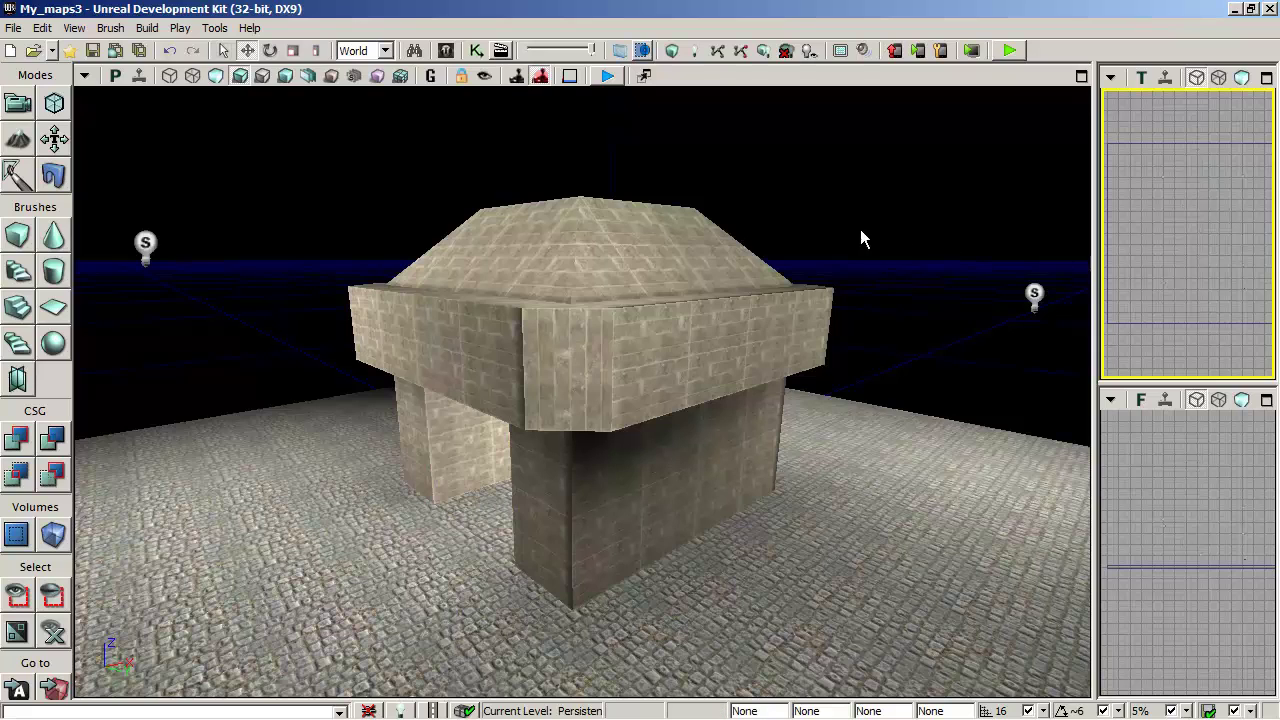
pyautogui.click(671, 50)
pyautogui.click(918, 149)
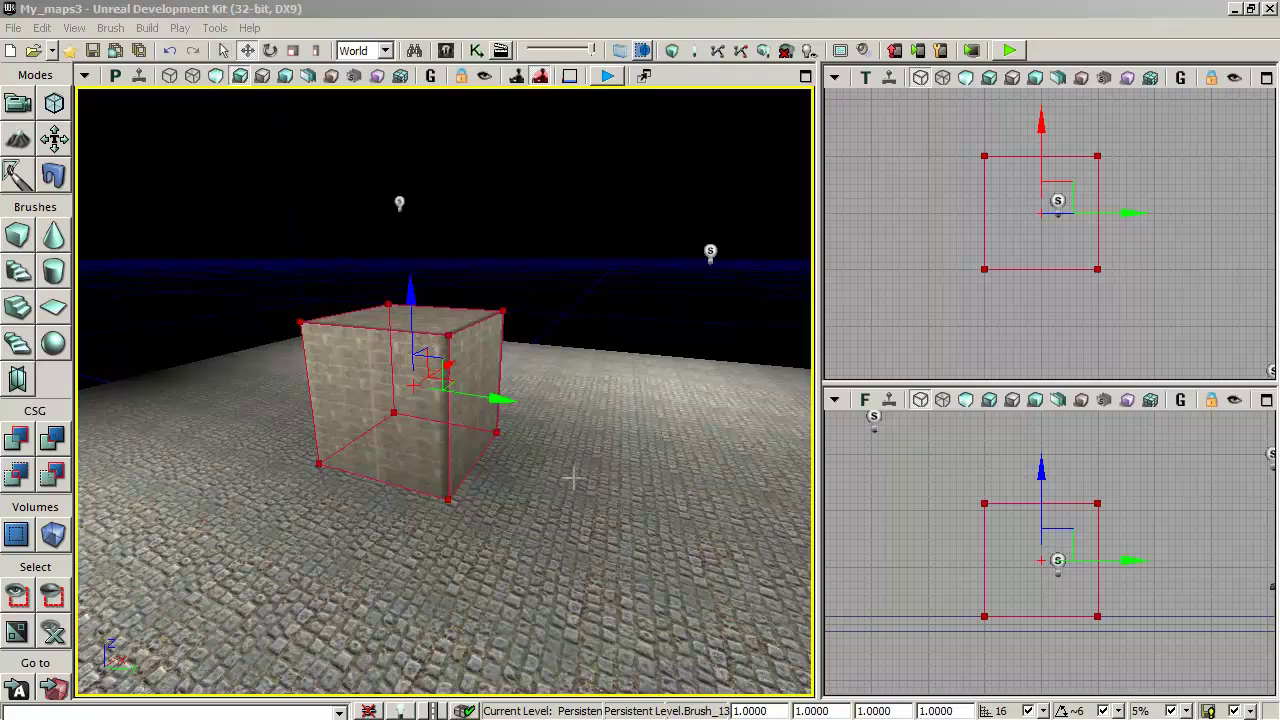
# Build an 8-sided cylinder builder brush with Z 256 and outer radius 64, and centre it on the cube's near corner.
pyautogui.rightClick(57, 273)
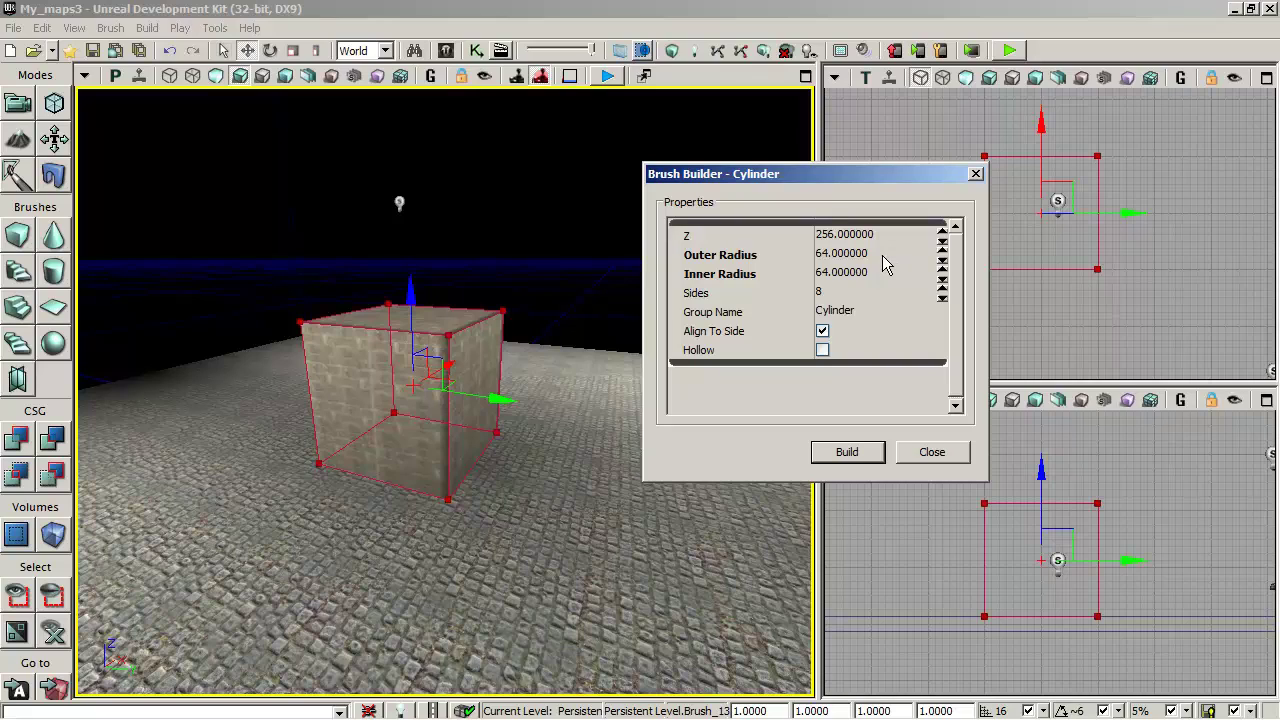
pyautogui.click(853, 460)
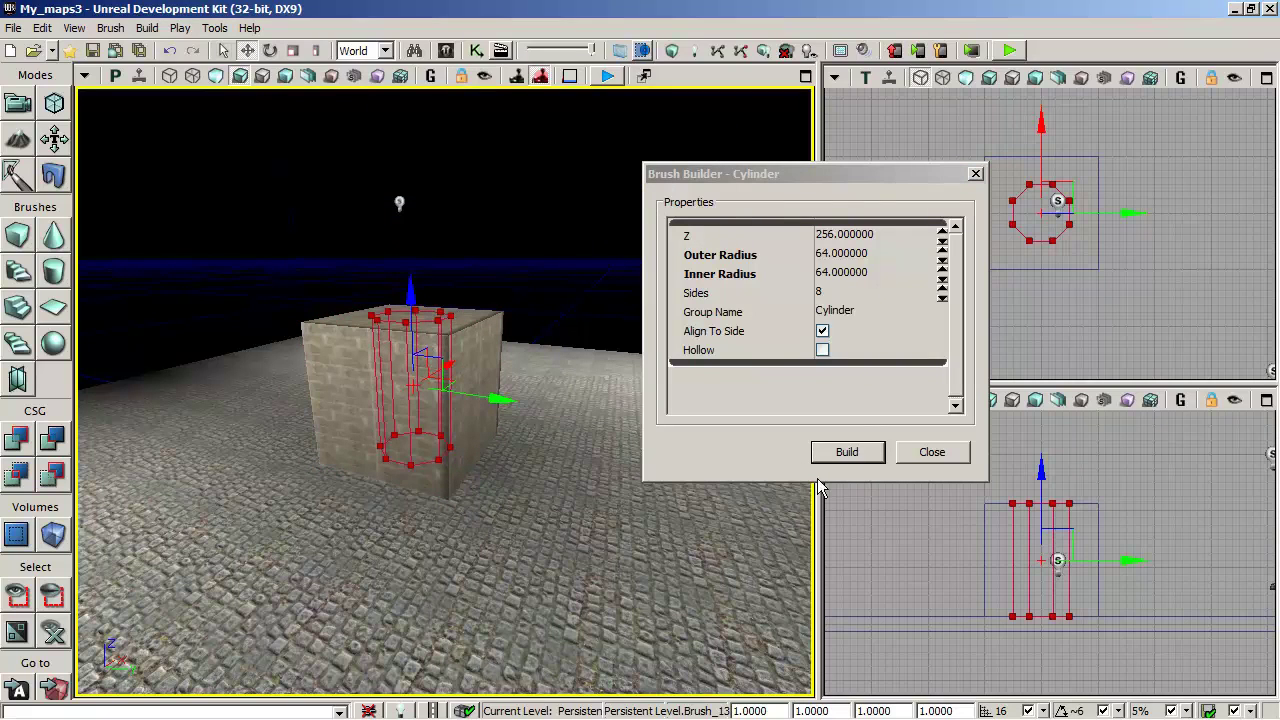
pyautogui.click(933, 453)
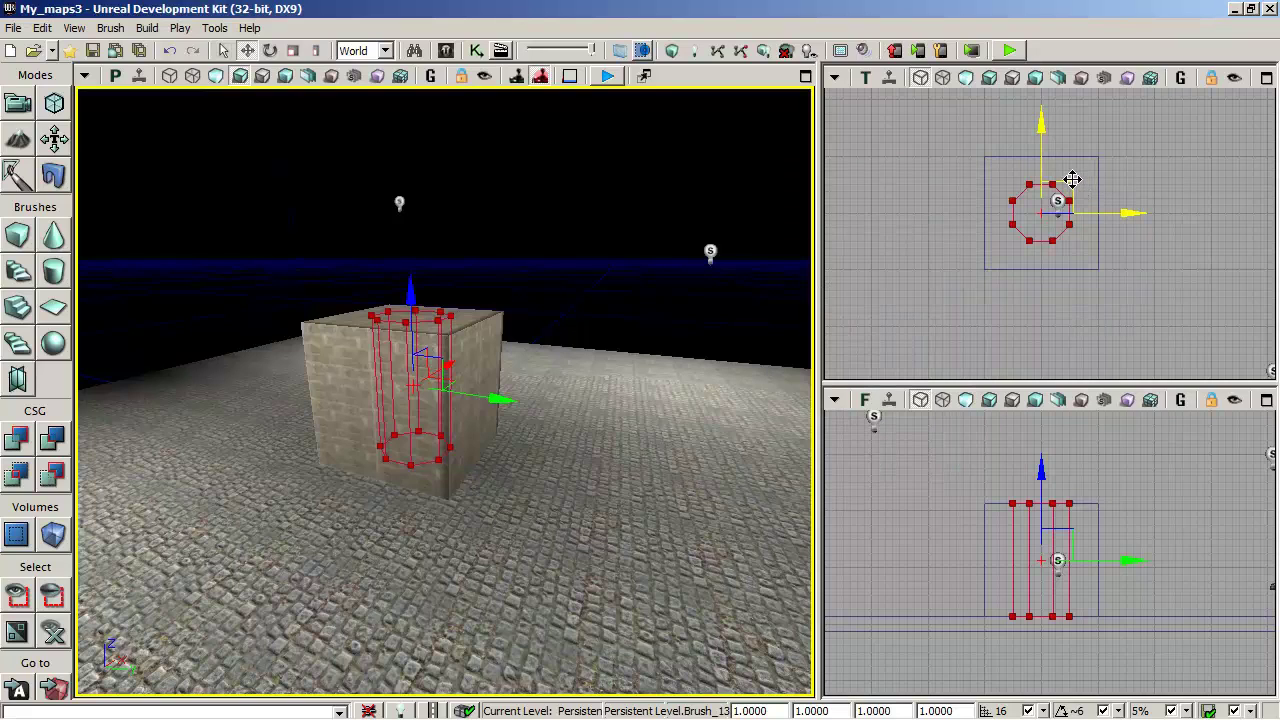
pyautogui.moveTo(1072, 179); pyautogui.dragTo(1102, 209)
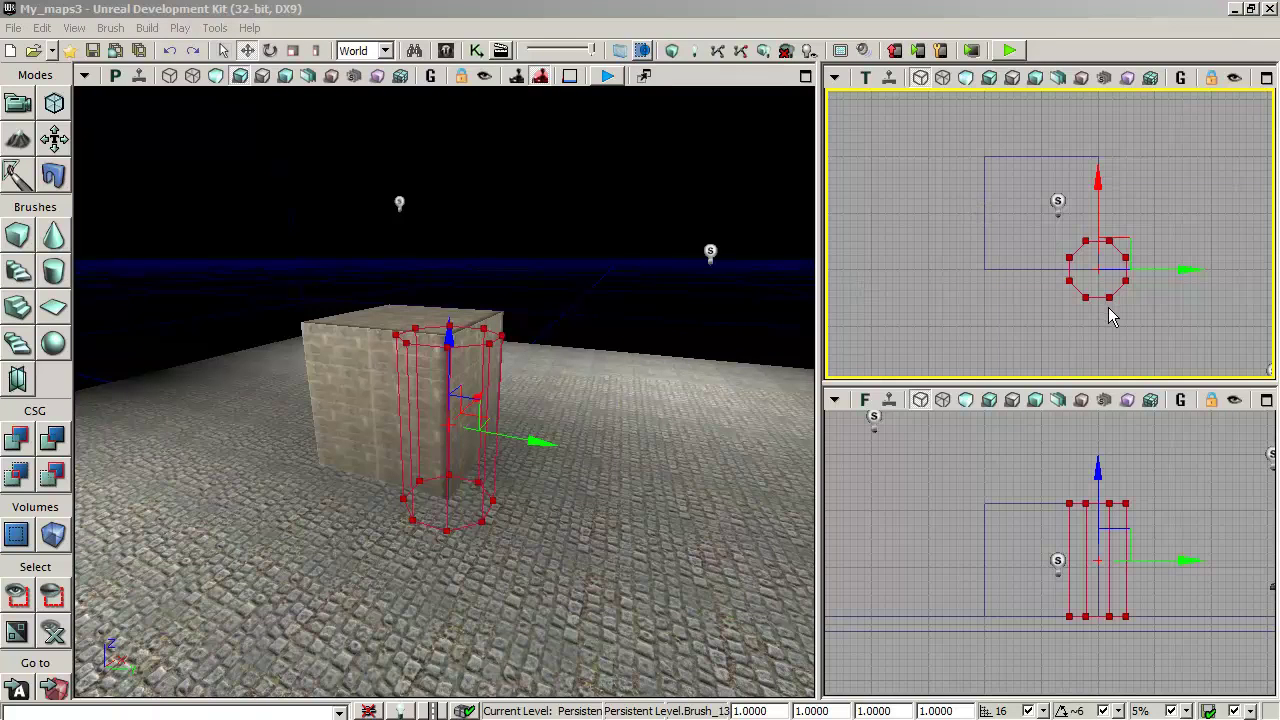
# Try CSG Intersect on the cylinder brush overlapping the cube's corner, and undo the operation.
pyautogui.click(20, 478)
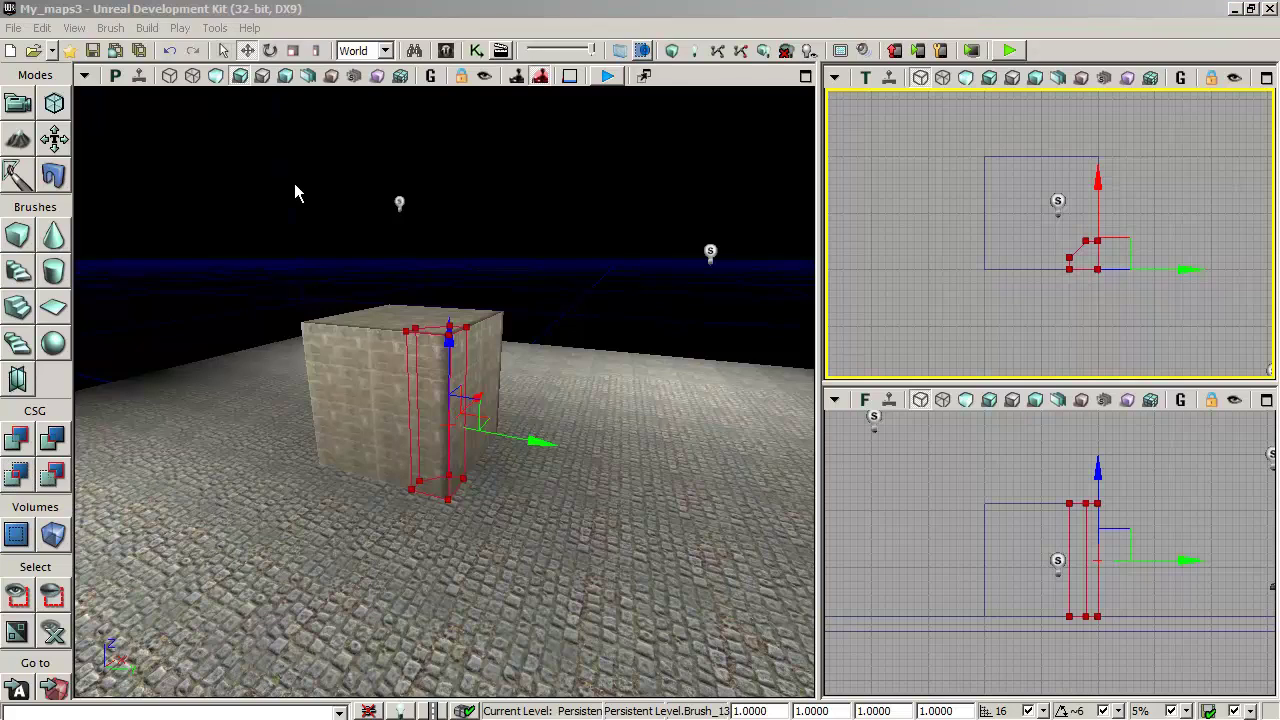
pyautogui.click(172, 57)
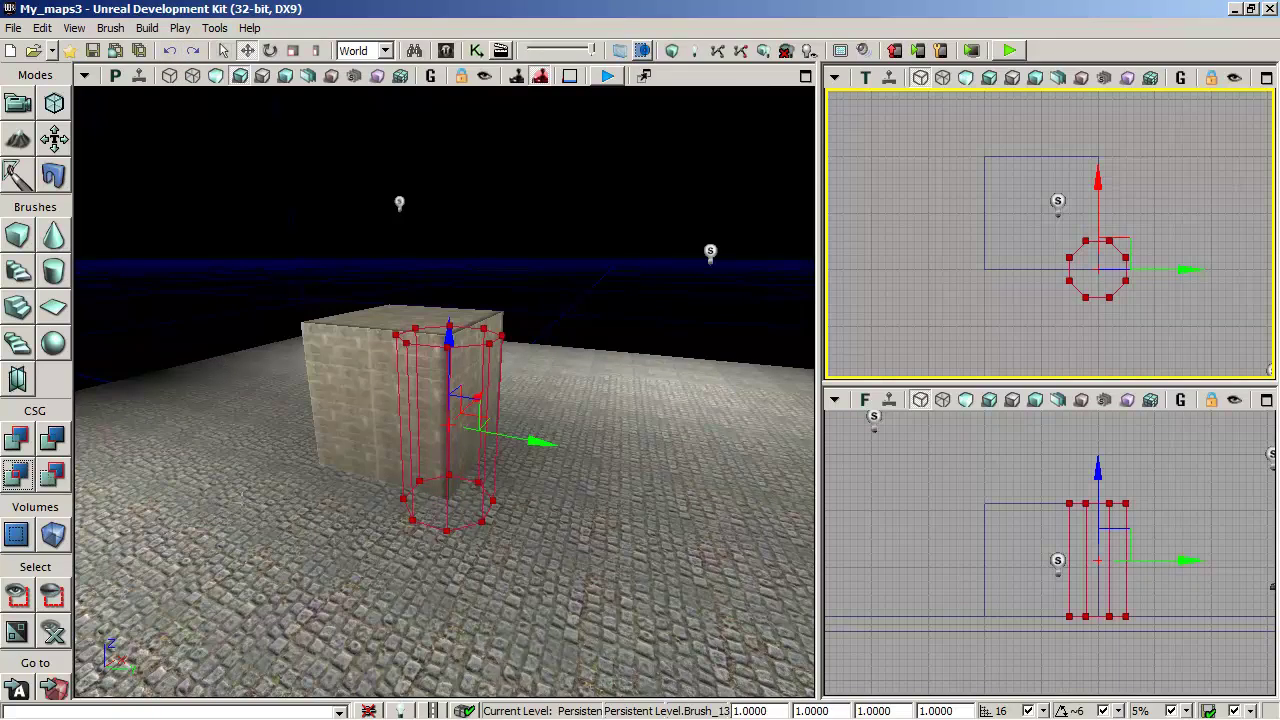
# Deintersect the cylinder brush against the cube and move the cut brush diagonally clear of the corner.
pyautogui.click(57, 482)
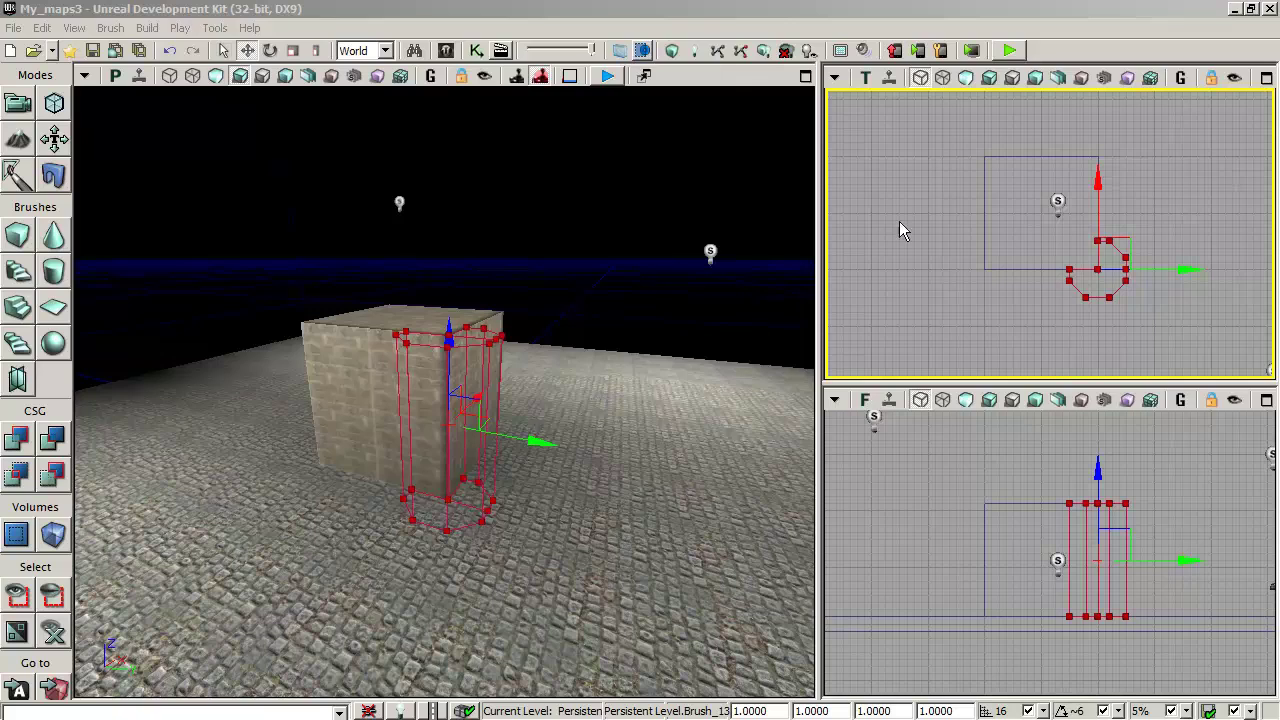
pyautogui.moveTo(1130, 248)
pyautogui.mouseDown()
pyautogui.moveTo(1165, 269)
pyautogui.moveTo(1154, 277)
pyautogui.mouseUp()
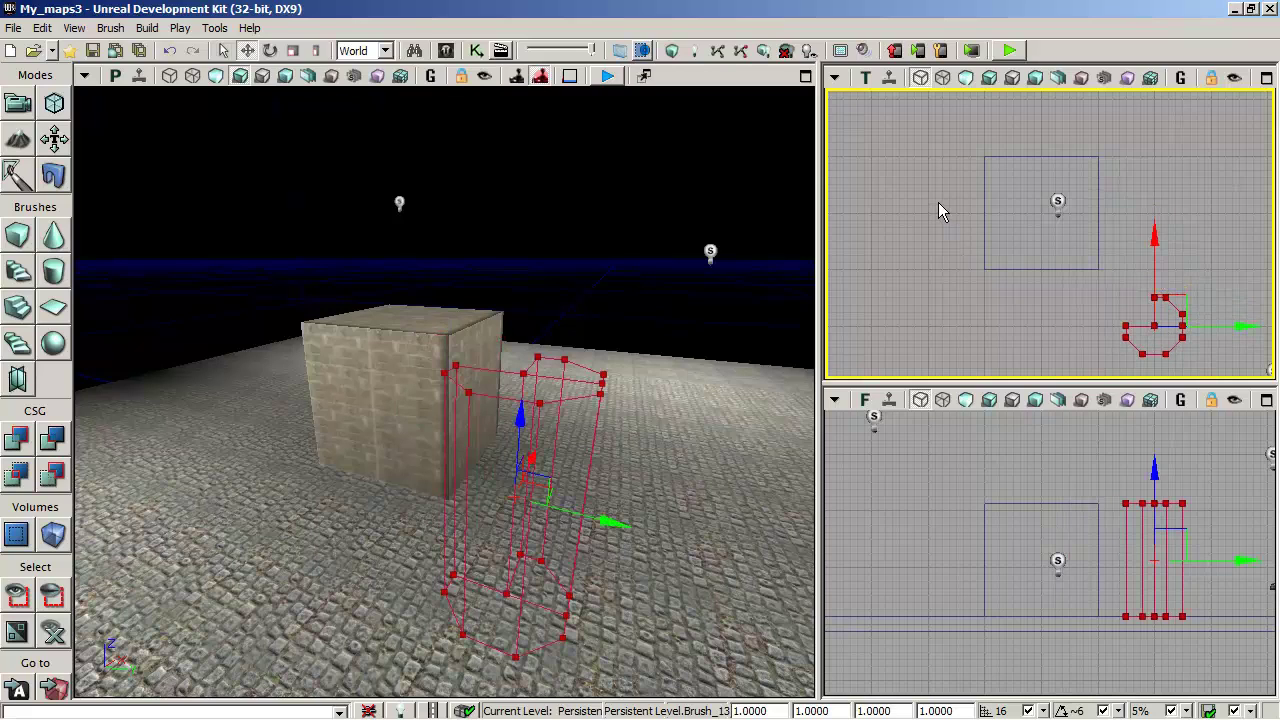
# Choose the M_BlockWall_07b material and add the cut cylinder brush to the level as solid geometry.
pyautogui.click(445, 50)
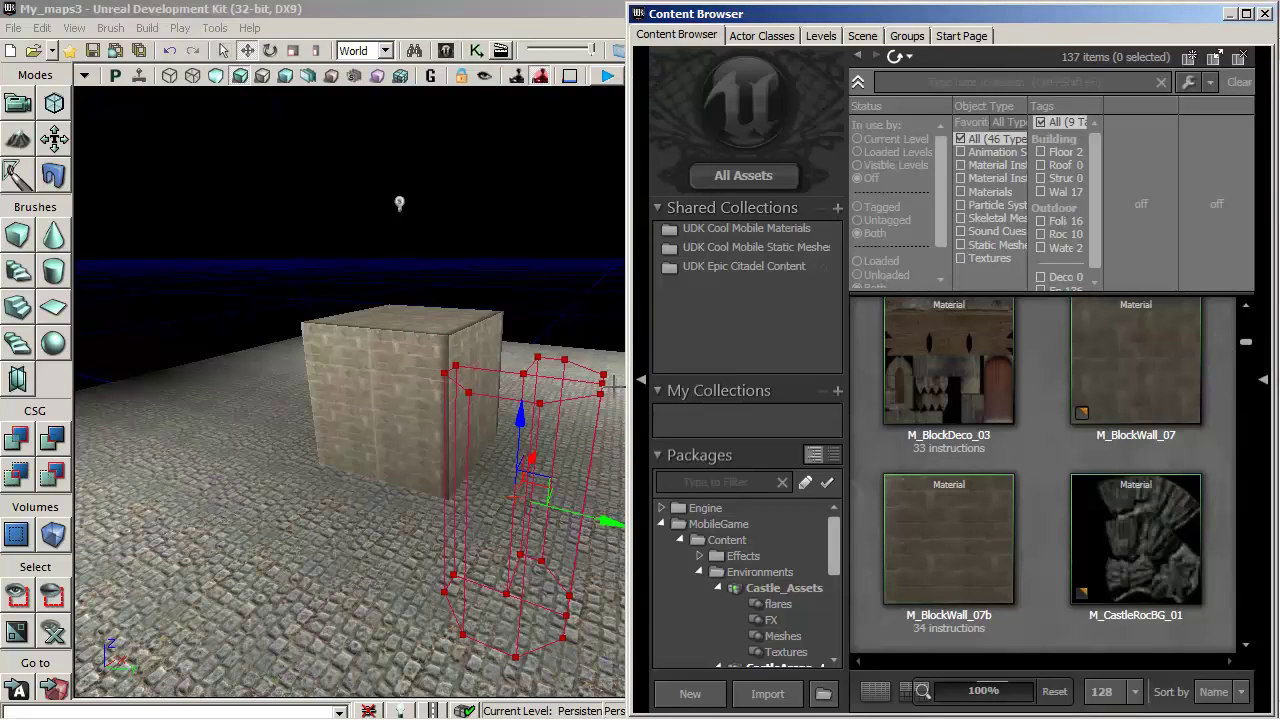
pyautogui.click(950, 525)
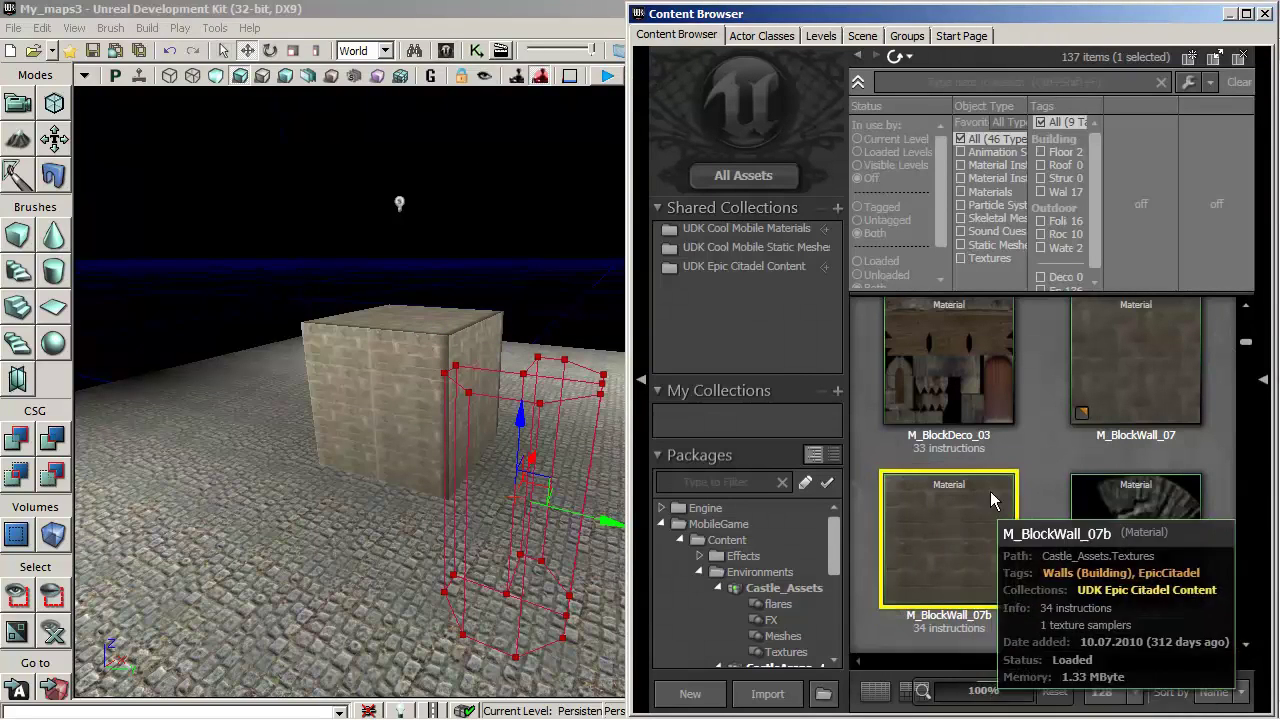
pyautogui.click(1259, 14)
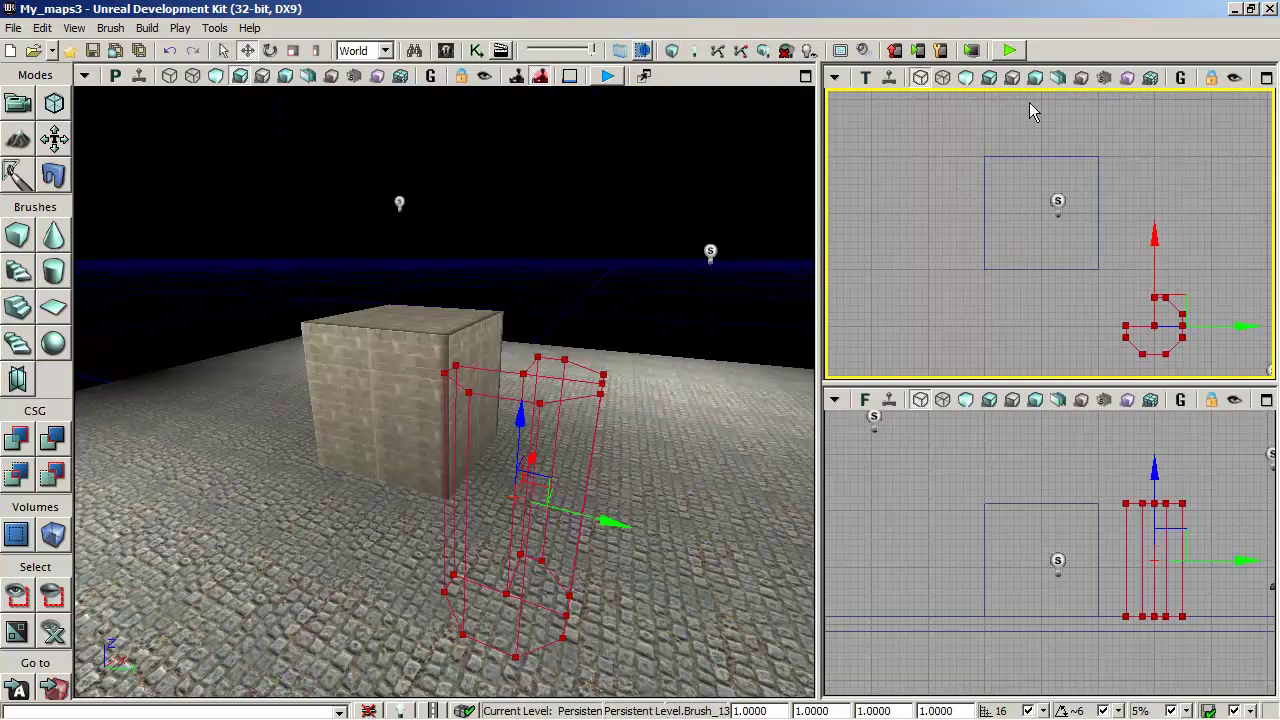
pyautogui.click(20, 440)
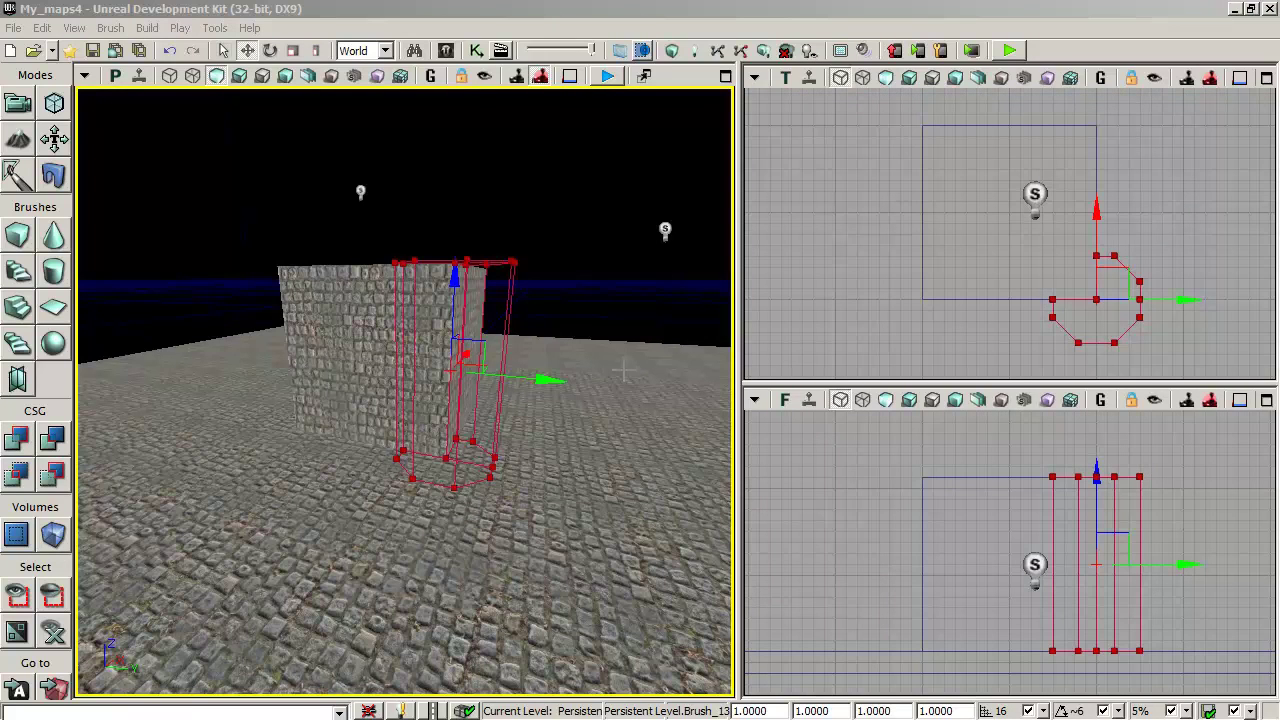
# Export the cut cylinder builder brush to brush1.t3d in the Content folder, overwriting the existing file.
pyautogui.click(110, 28)
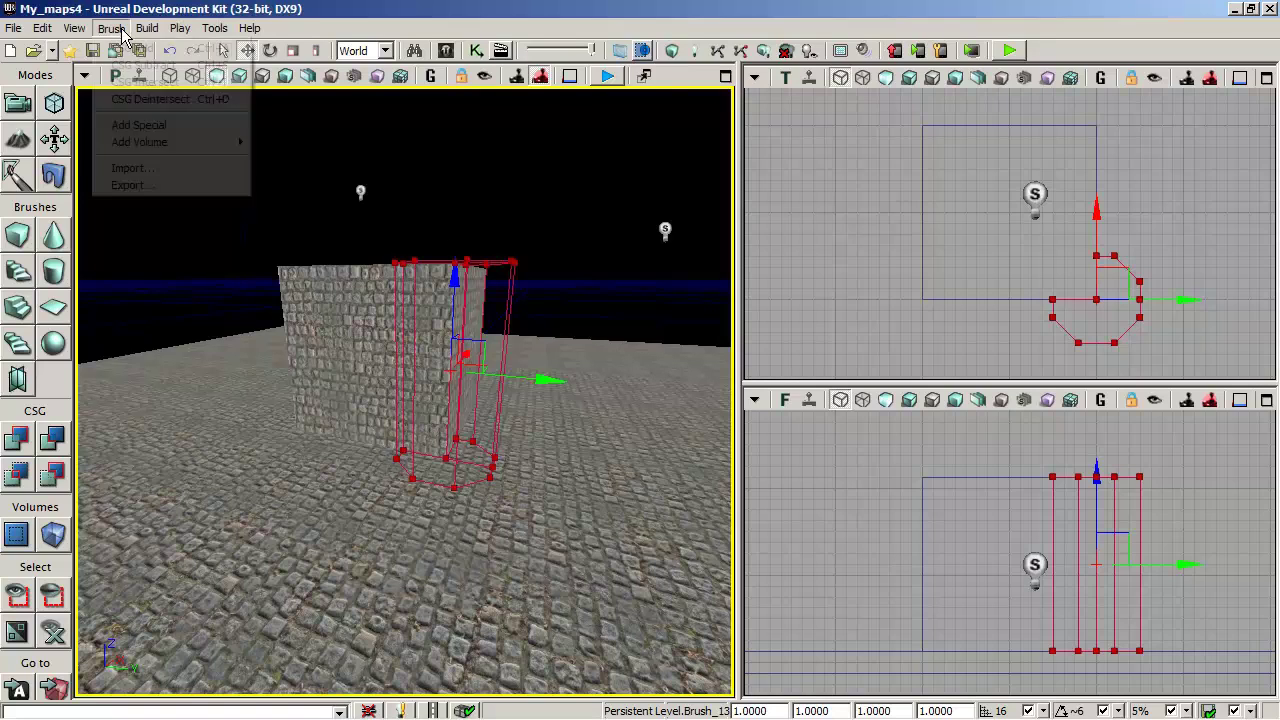
pyautogui.click(160, 186)
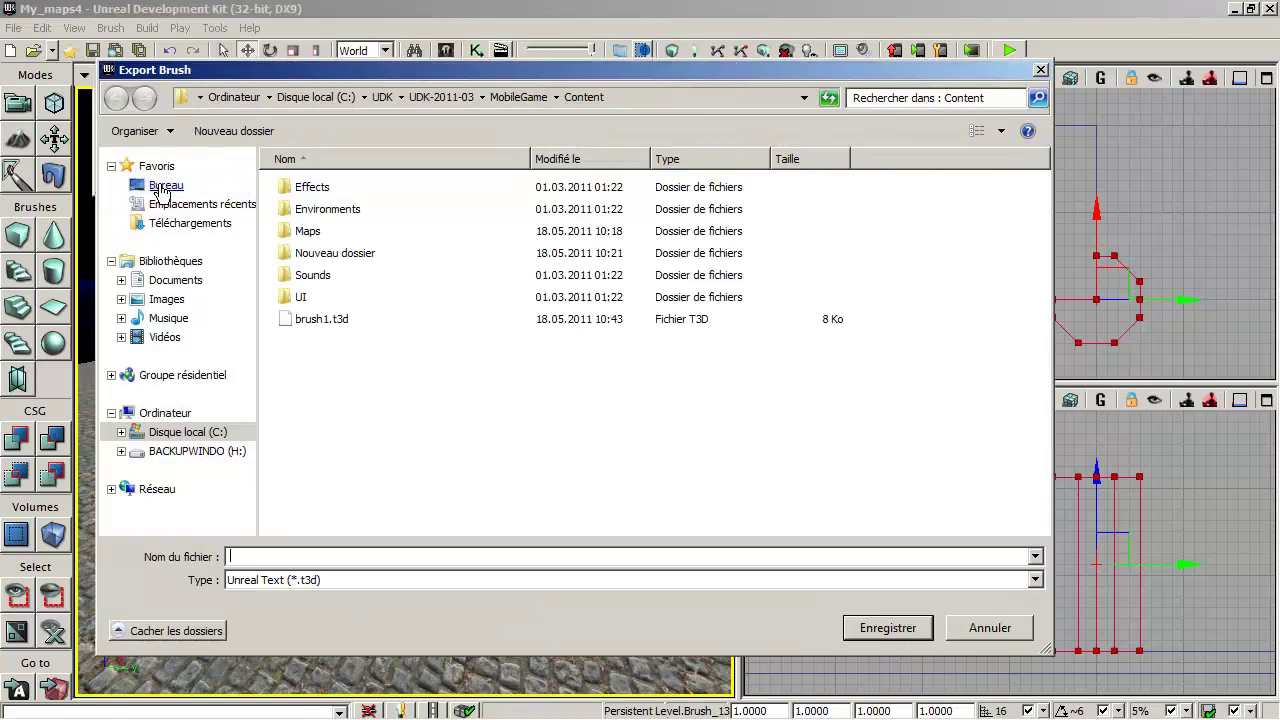
pyautogui.click(322, 321)
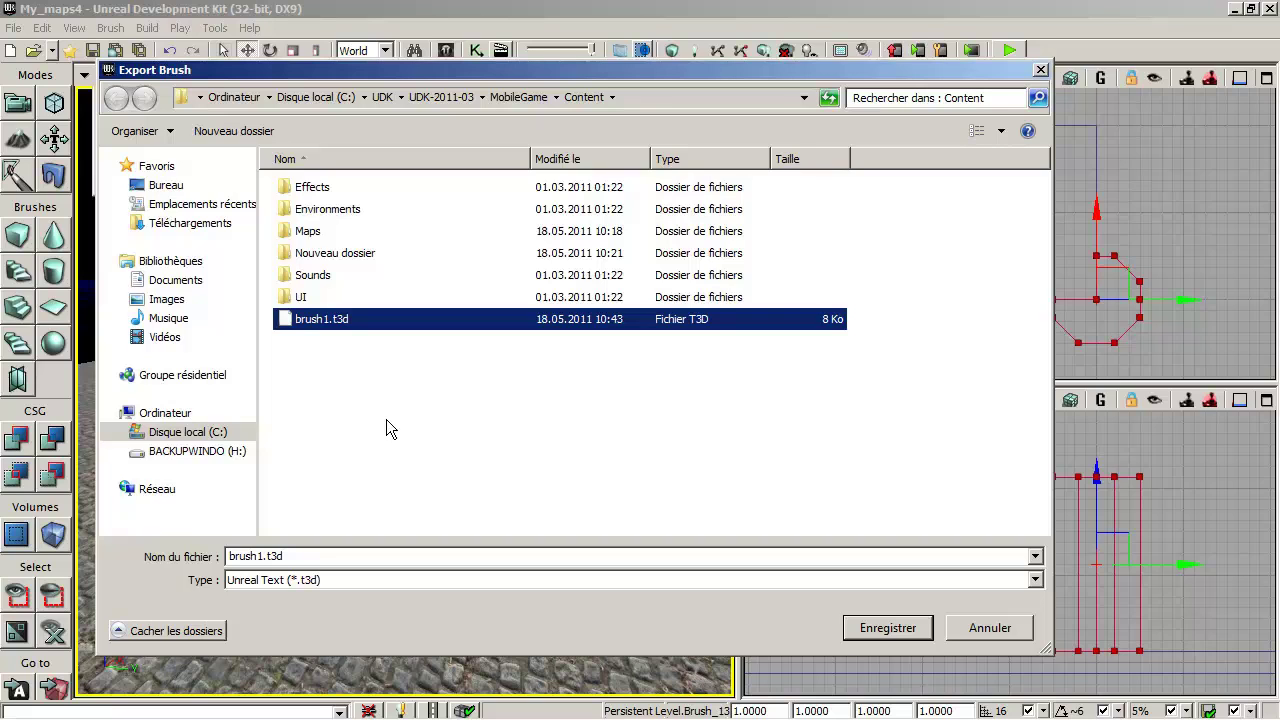
pyautogui.click(890, 628)
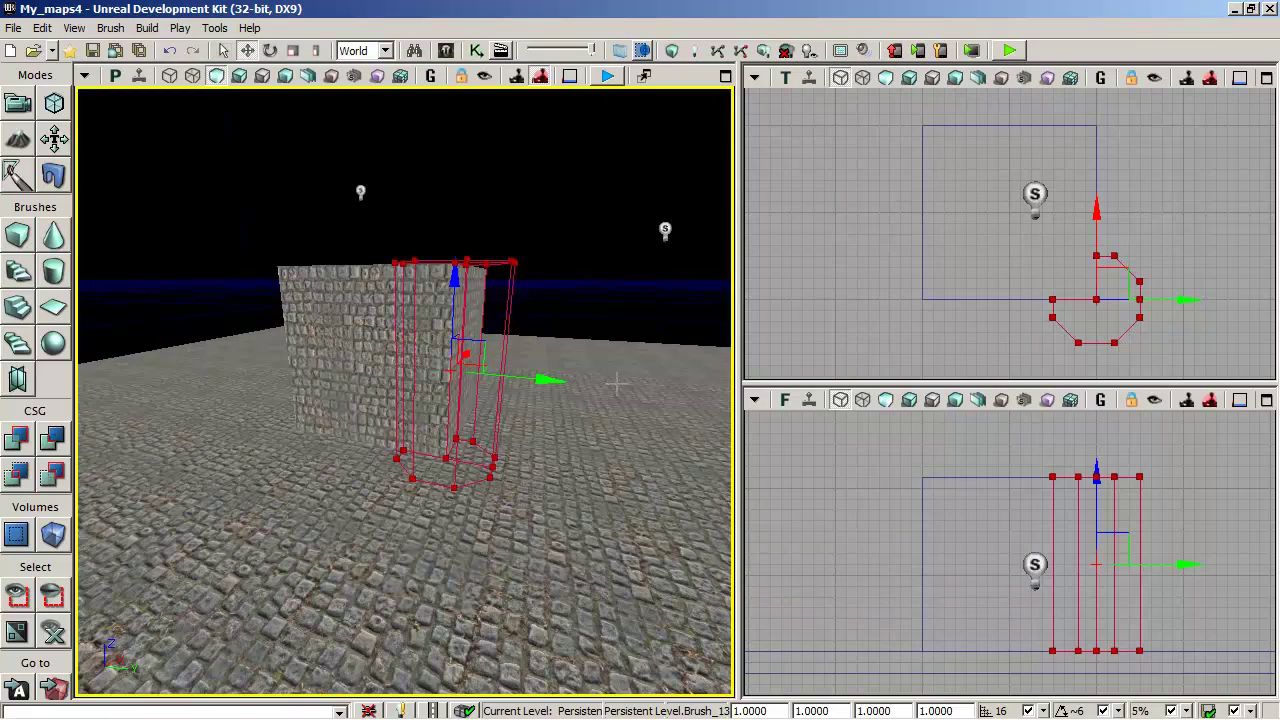
# Replace the builder brush with a cube, import brush1.t3d as a solid mesh with merged faces, and add it to the level.
pyautogui.click(17, 234)
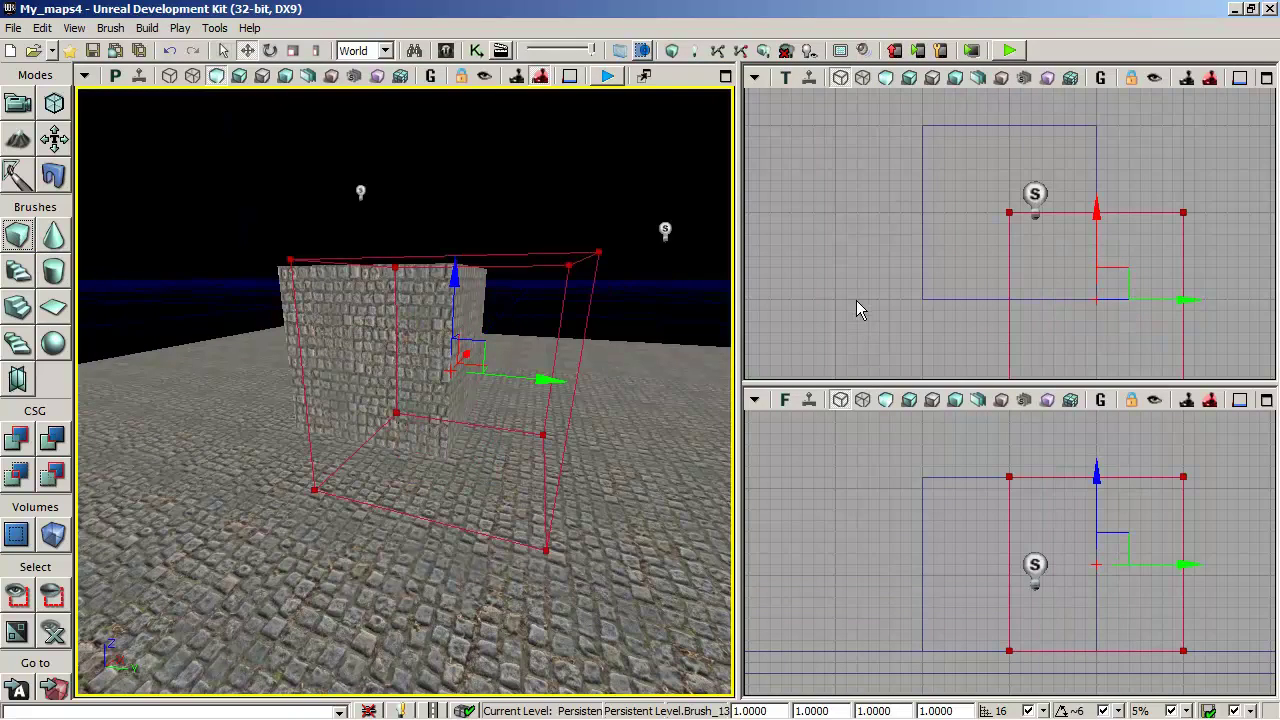
pyautogui.click(868, 233)
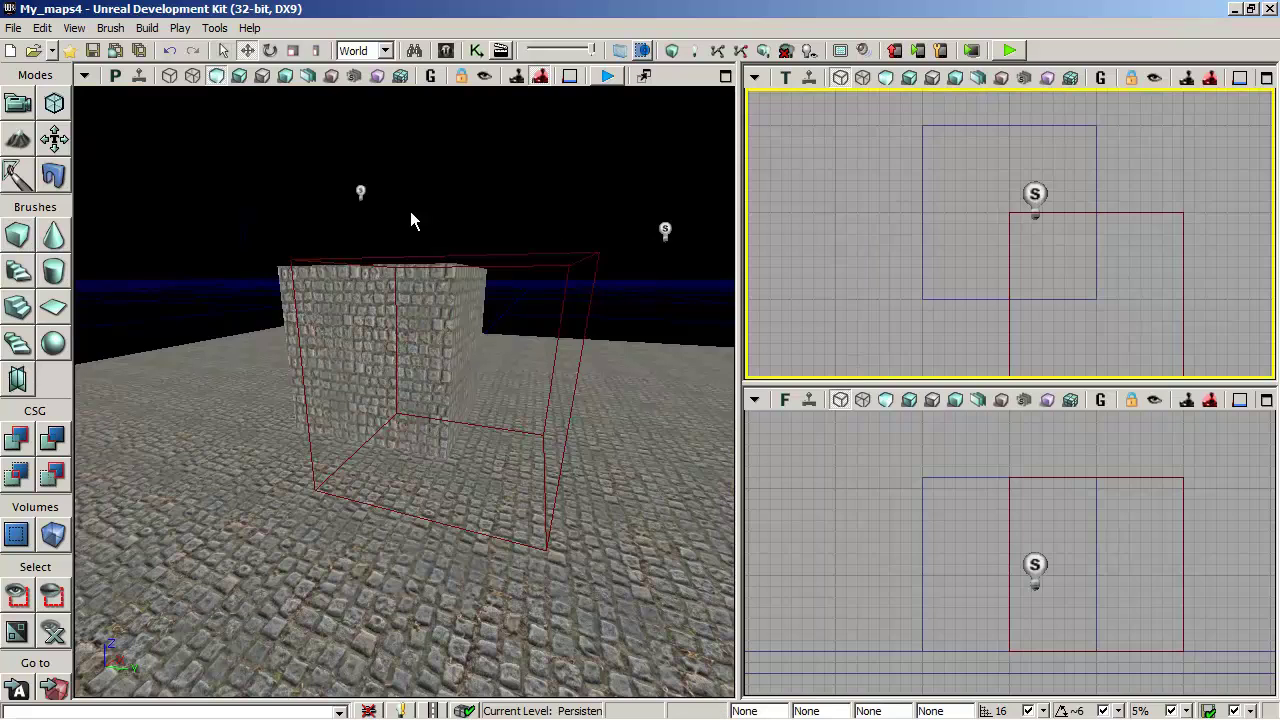
pyautogui.click(105, 30)
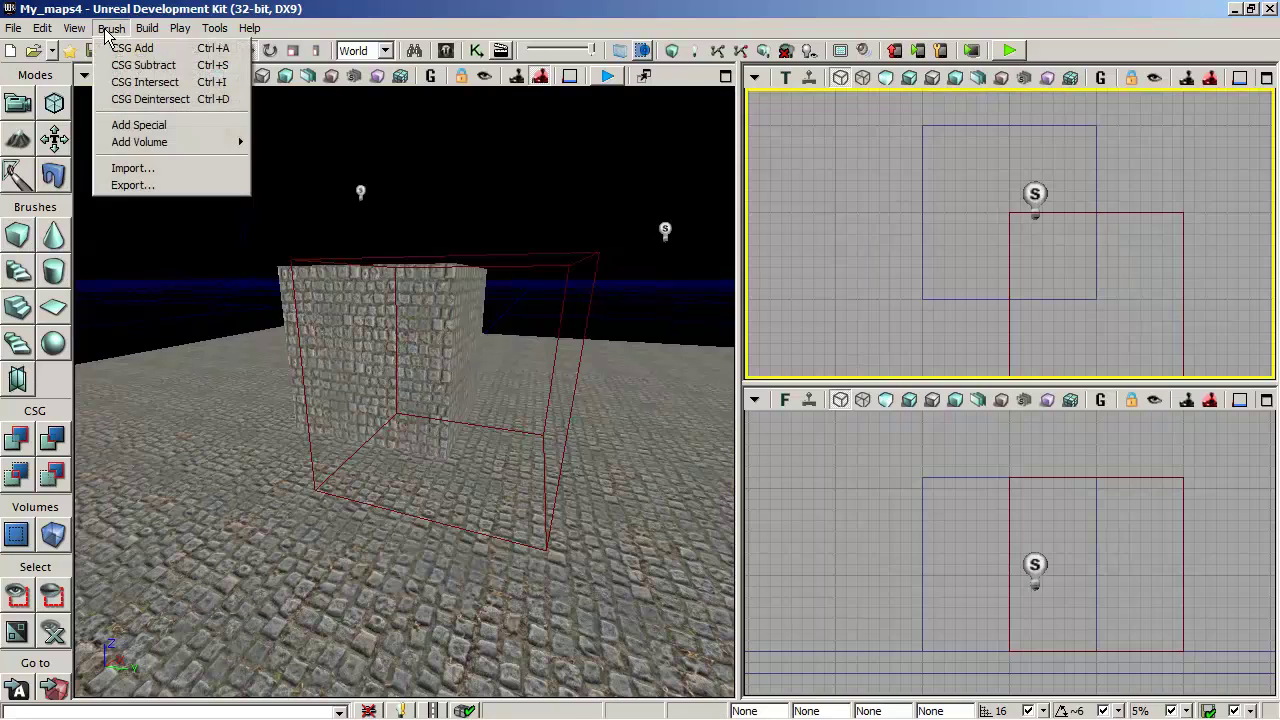
pyautogui.click(143, 168)
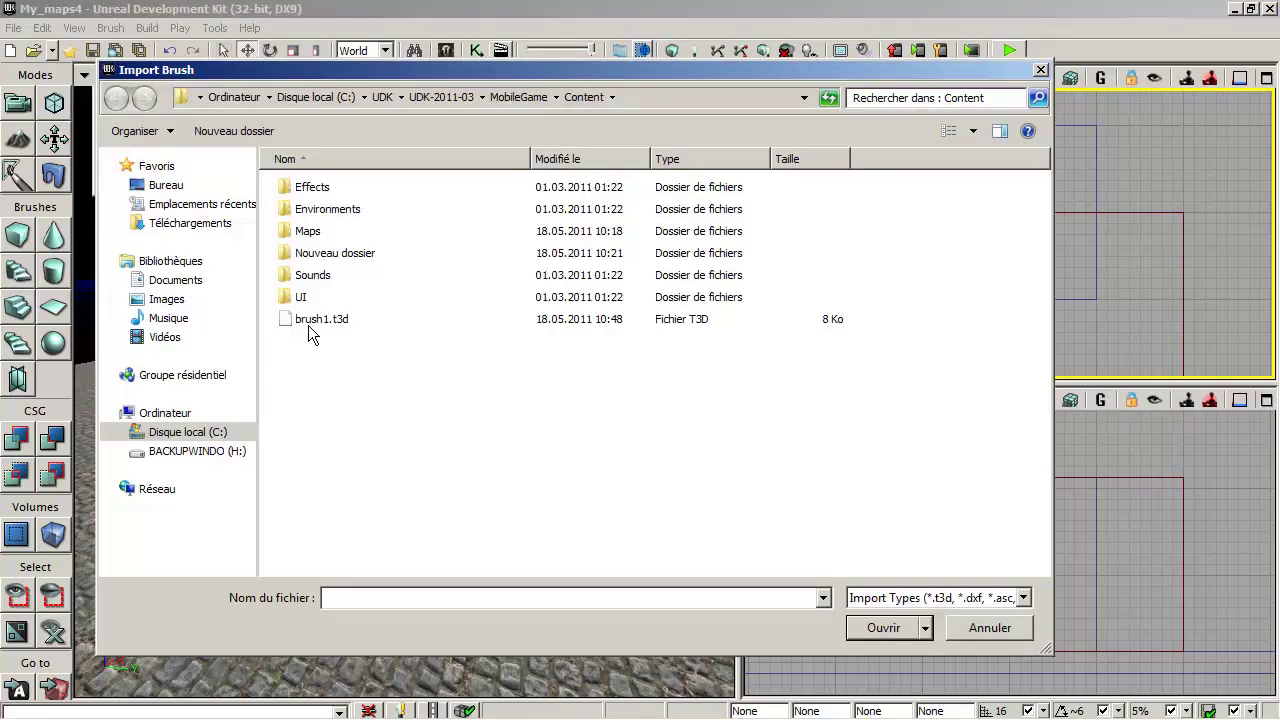
pyautogui.click(325, 320)
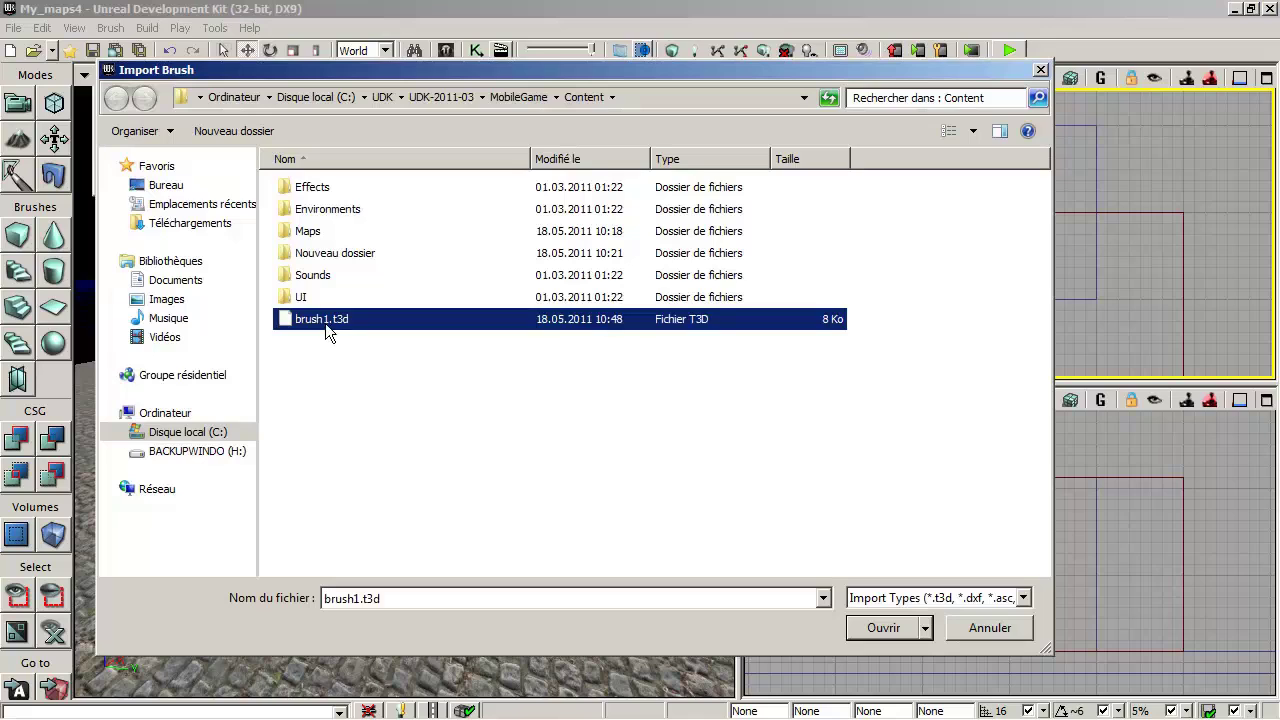
pyautogui.click(881, 633)
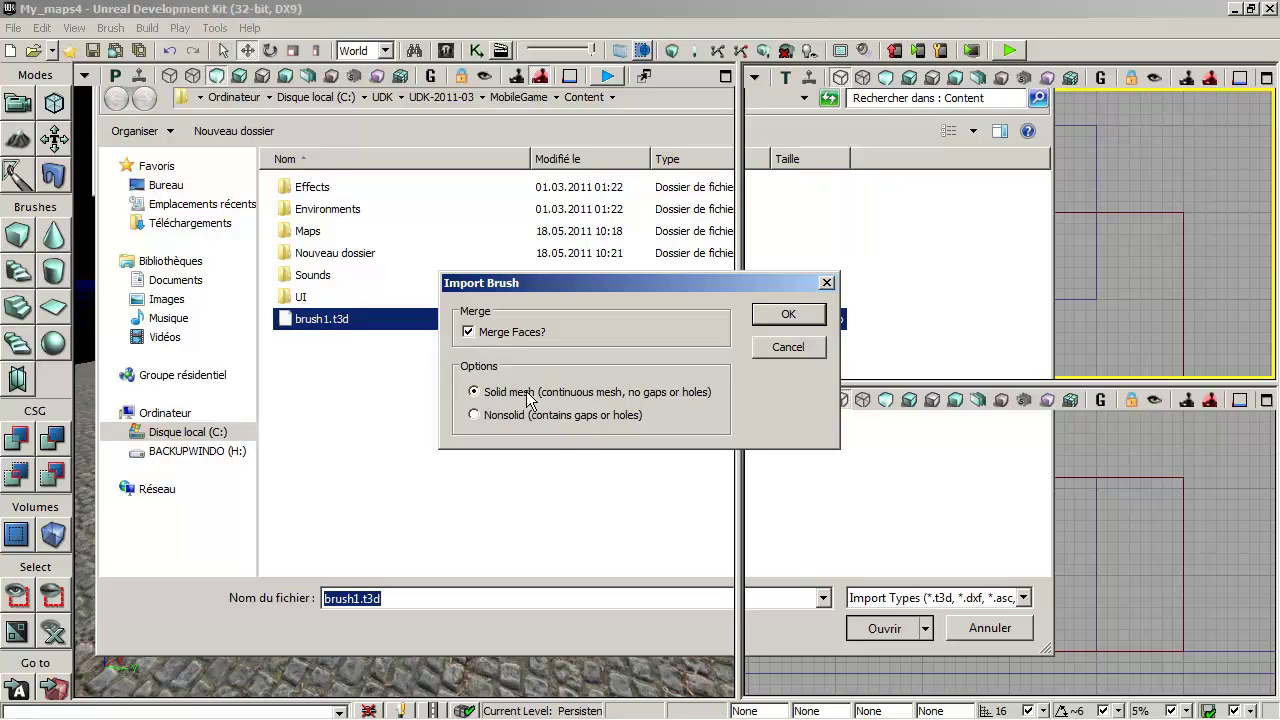
pyautogui.click(797, 313)
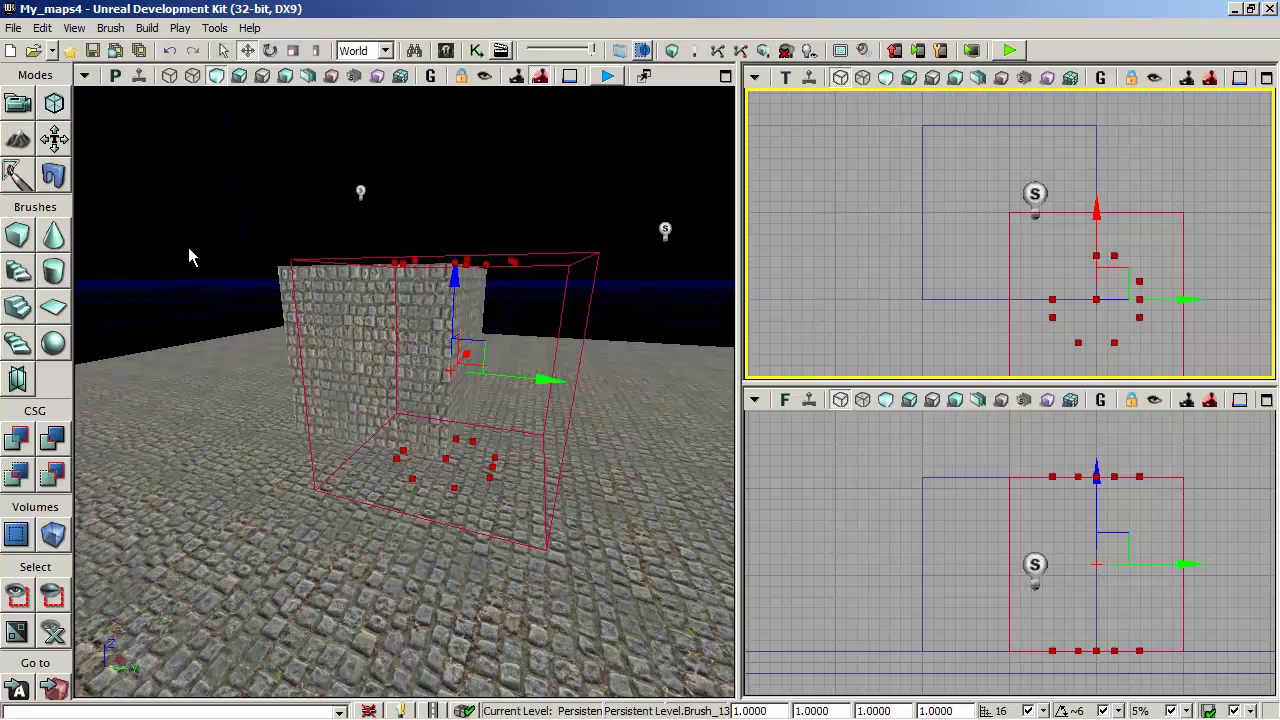
pyautogui.click(20, 447)
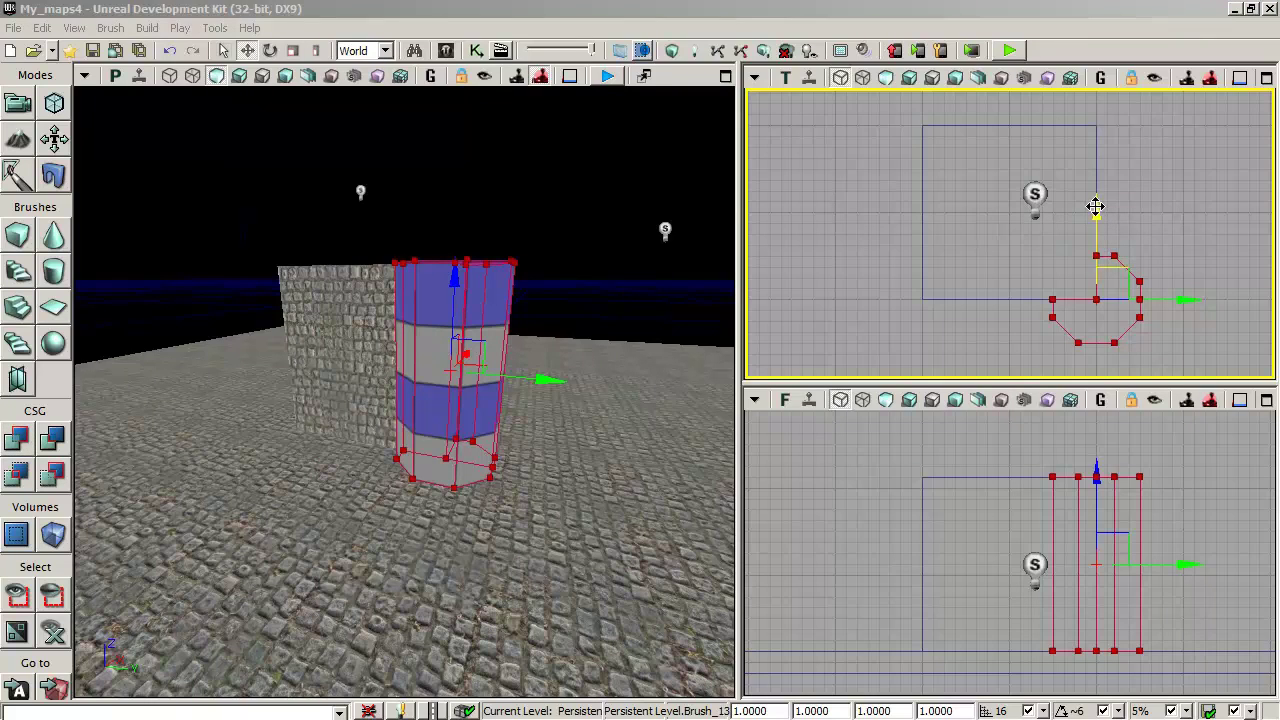
# Place a second corner column by moving the brush to the cube's adjacent corner, rotating it a quarter turn counterclockwise in top view, and adding it.
pyautogui.moveTo(1096, 206)
pyautogui.mouseDown()
pyautogui.moveTo(1100, 95)
pyautogui.moveTo(1100, 107)
pyautogui.mouseUp()
pyautogui.moveTo(1184, 207); pyautogui.dragTo(1187, 259, button='right')
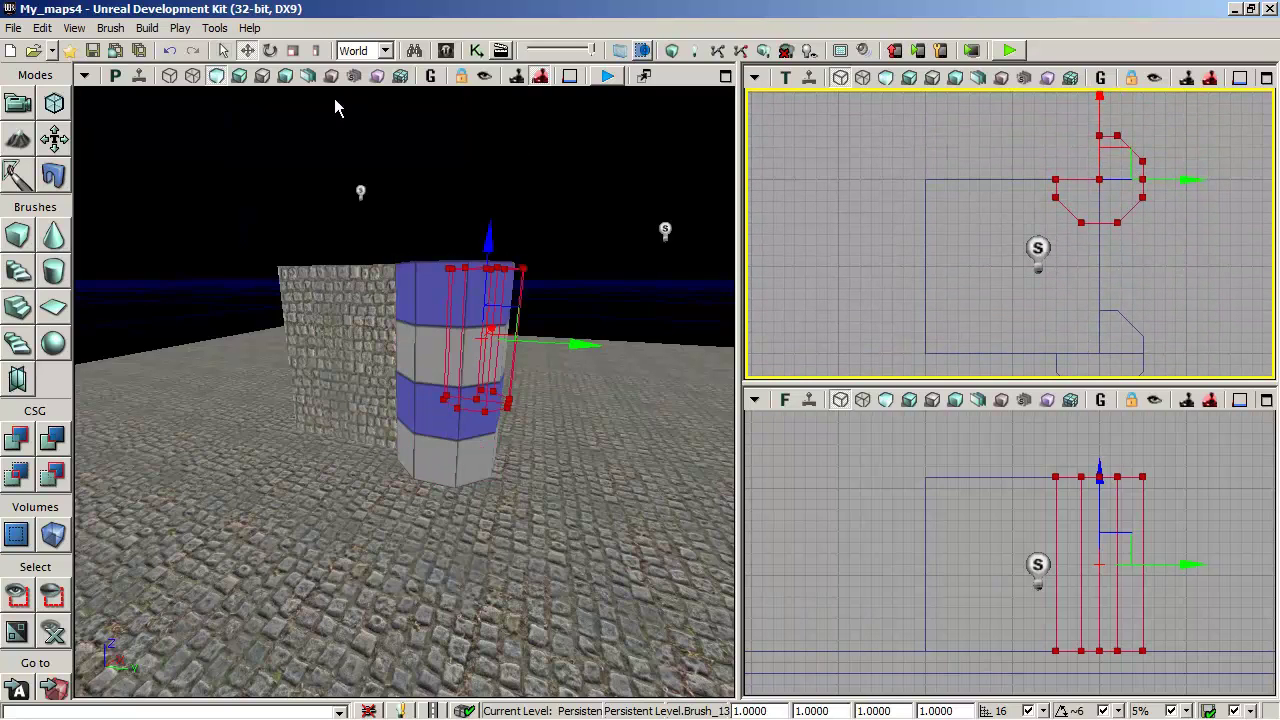
pyautogui.click(270, 50)
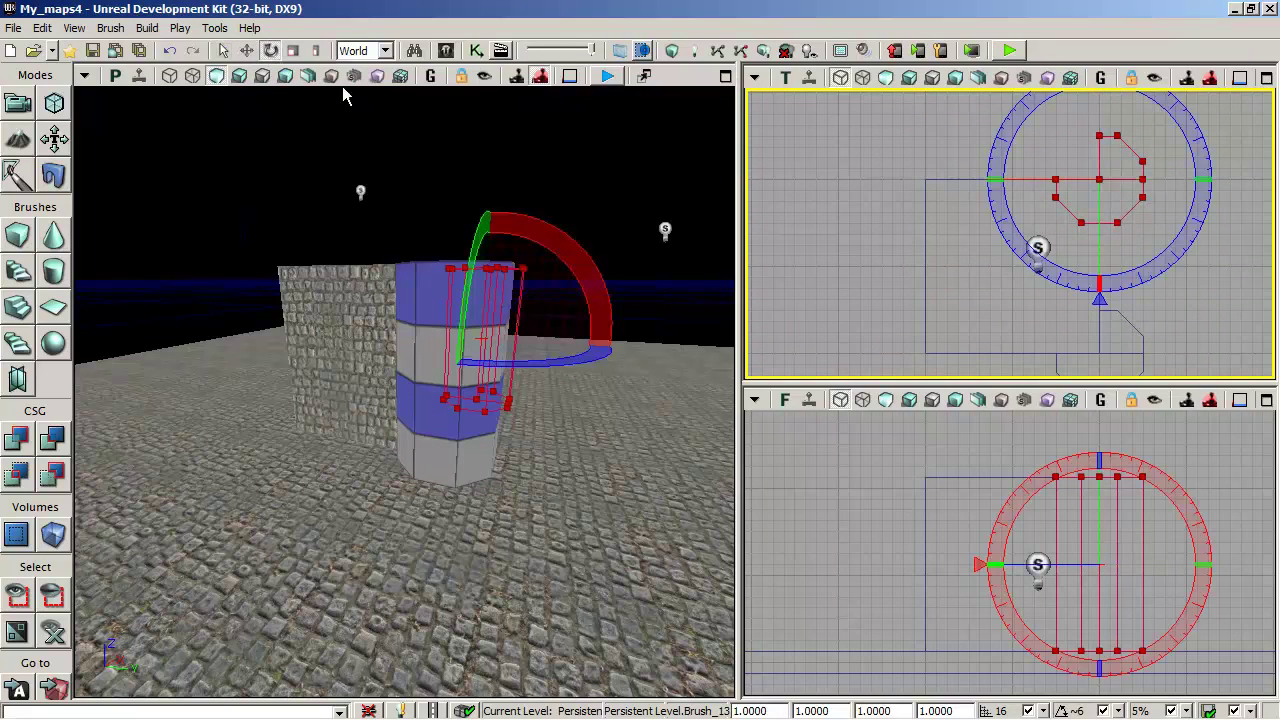
pyautogui.moveTo(1143, 274)
pyautogui.mouseDown()
pyautogui.moveTo(1065, 330)
pyautogui.moveTo(925, 305)
pyautogui.moveTo(1245, 180)
pyautogui.moveTo(1240, 199)
pyautogui.mouseUp()
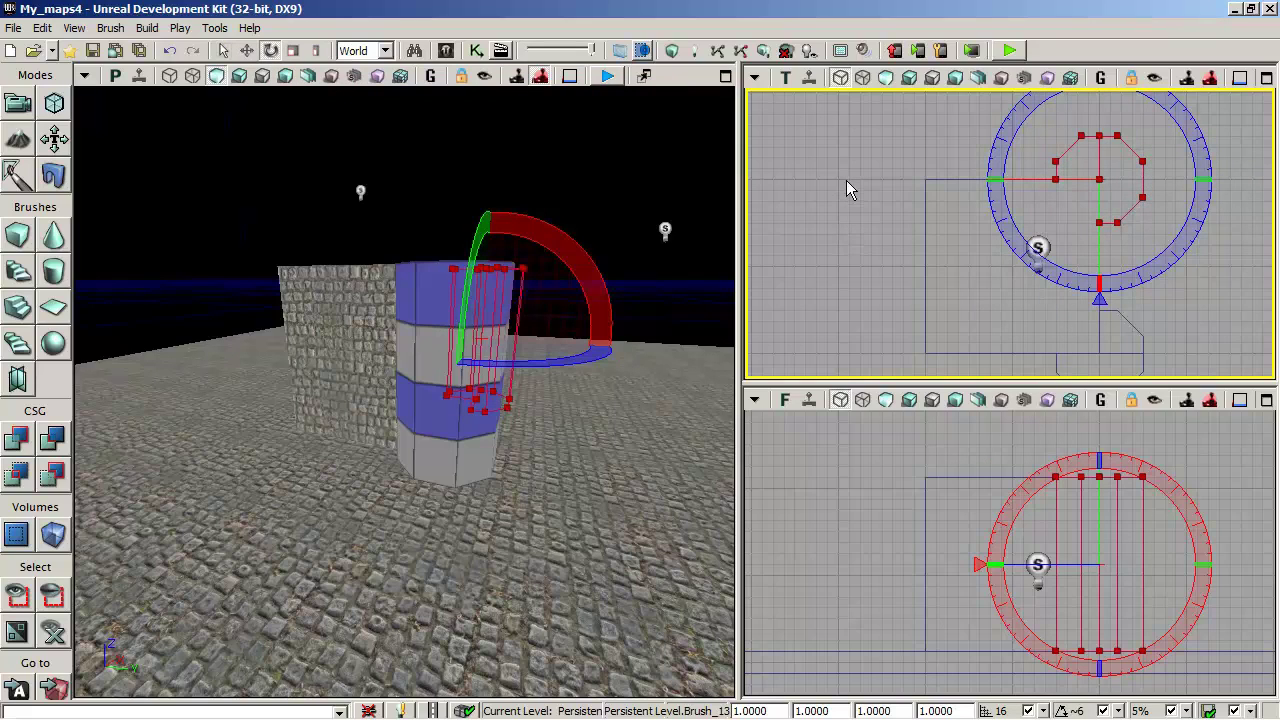
pyautogui.click(14, 440)
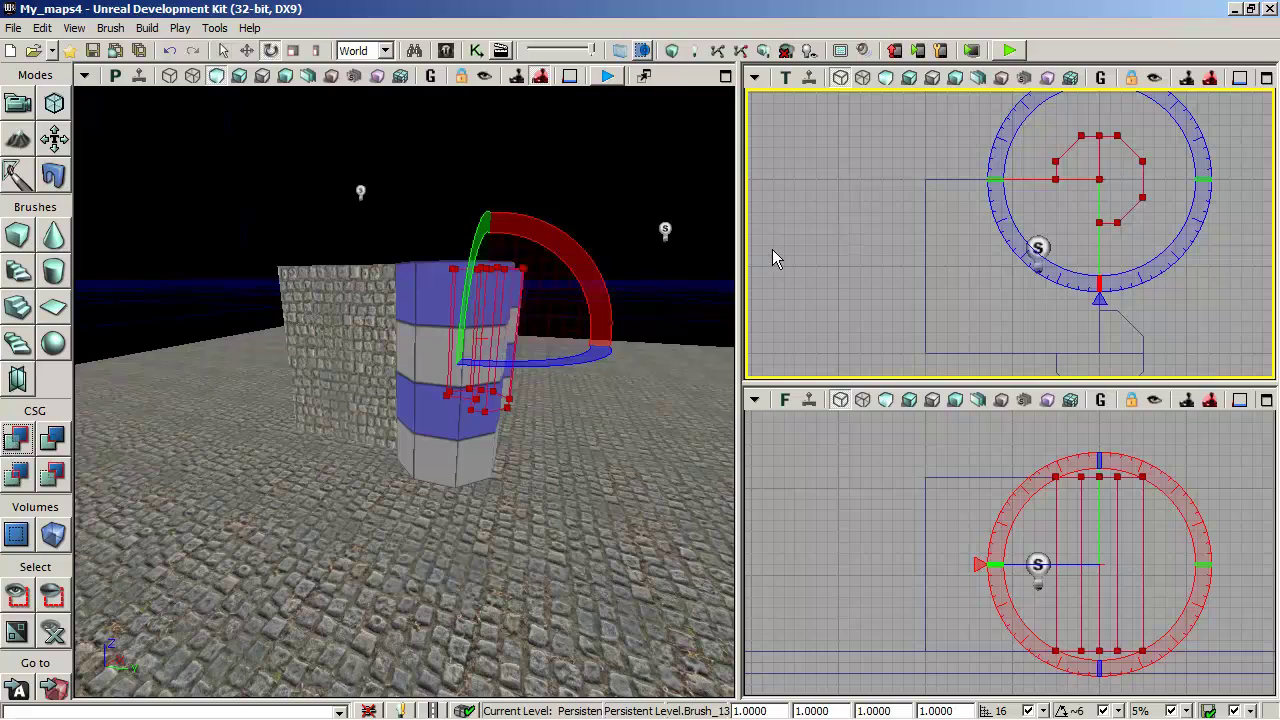
# Place a third corner column by moving the brush to the cube's next corner, rotating it a quarter turn counterclockwise in top view, and adding it.
pyautogui.click(246, 50)
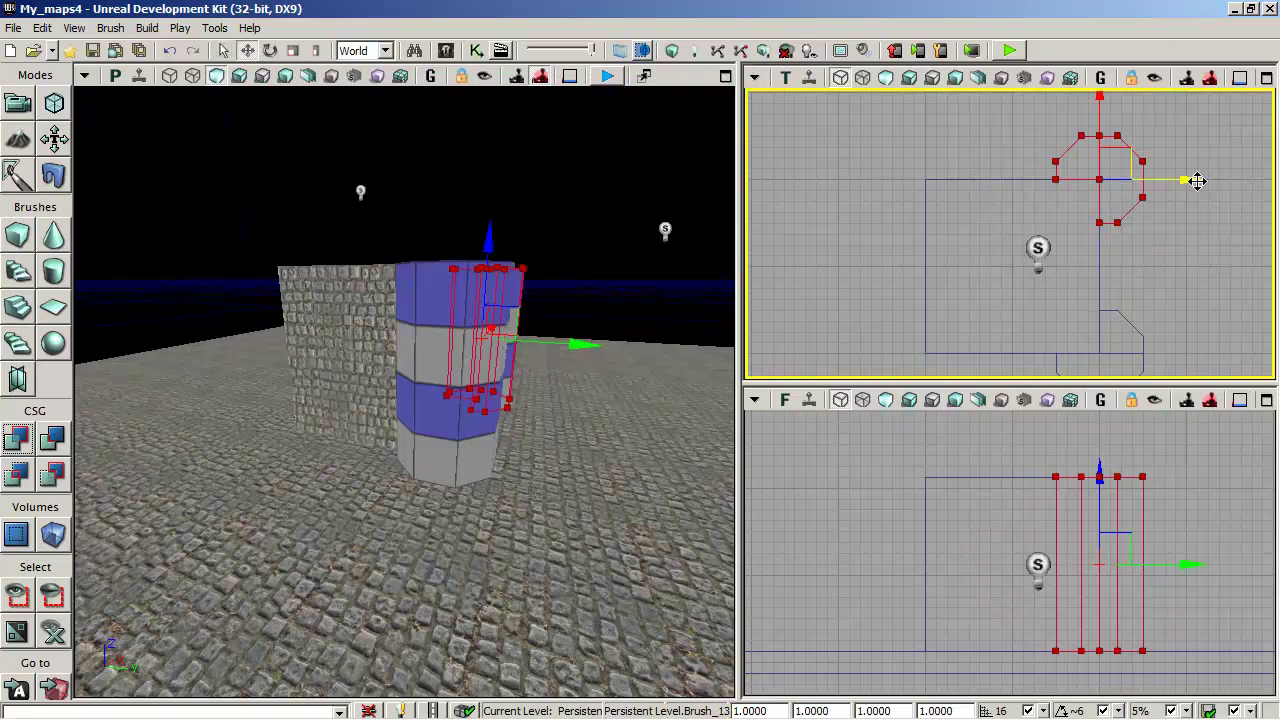
pyautogui.moveTo(1165, 179); pyautogui.dragTo(1084, 172)
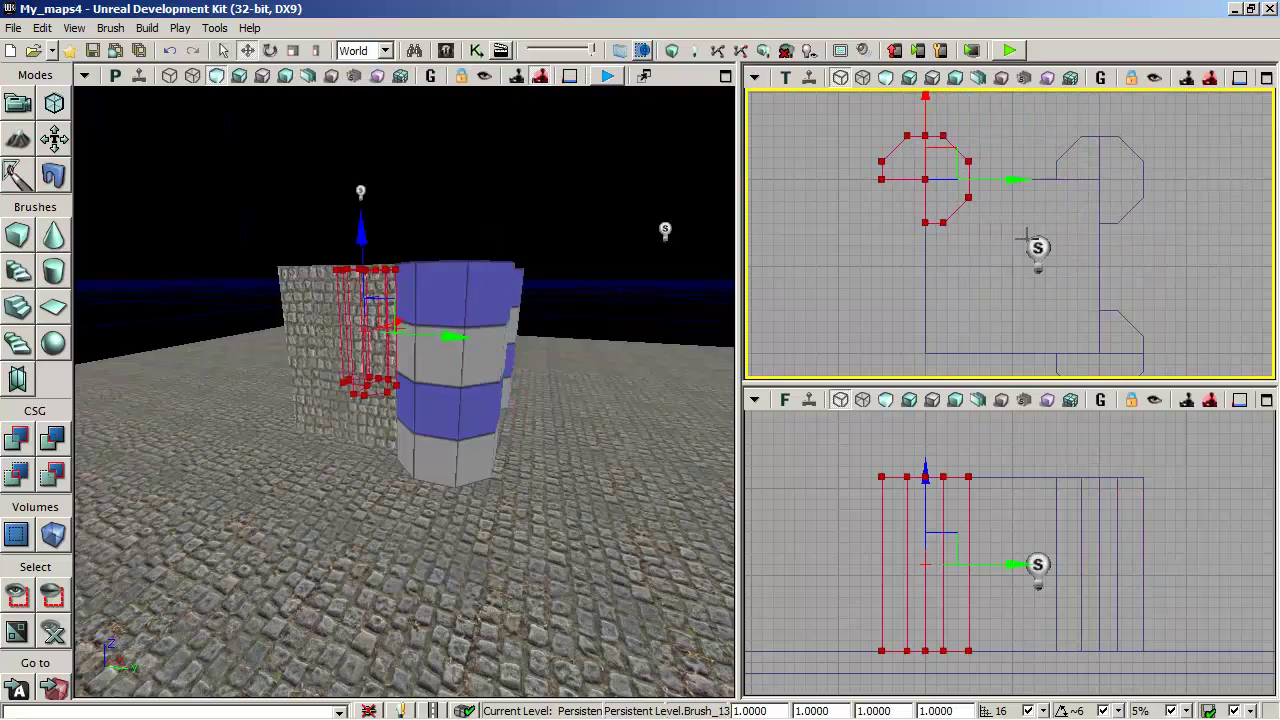
pyautogui.click(270, 50)
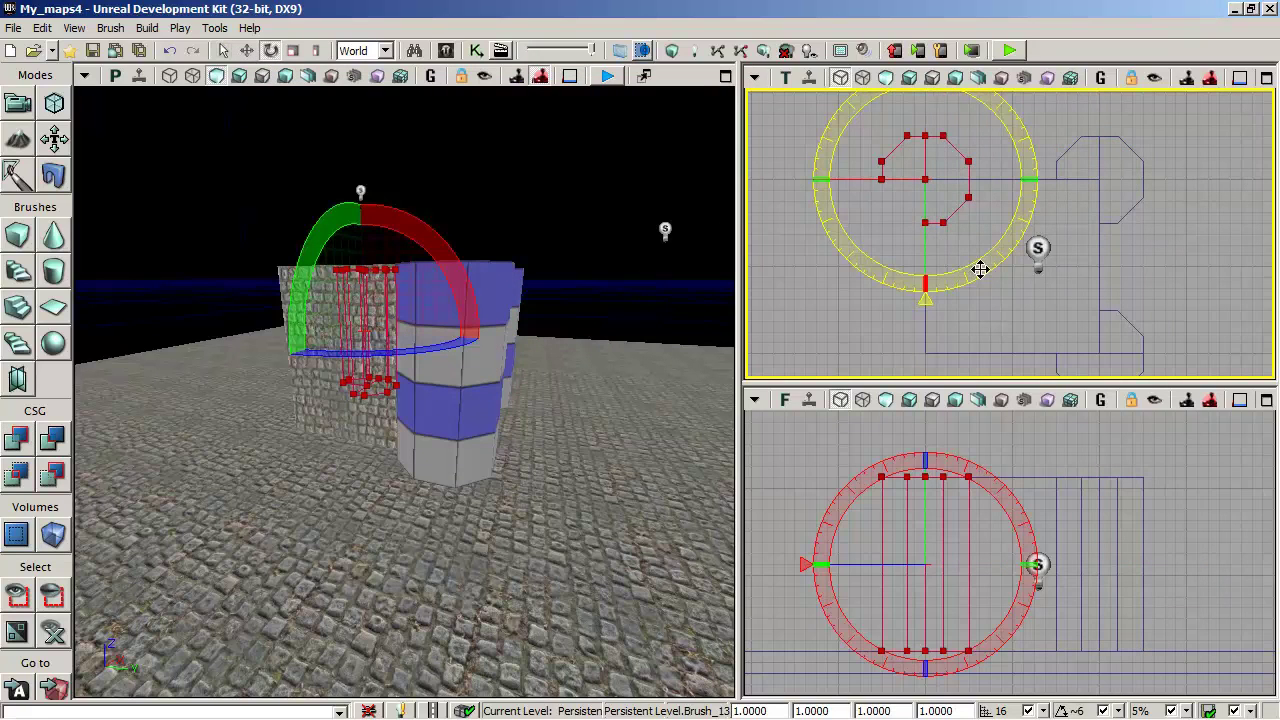
pyautogui.moveTo(971, 271)
pyautogui.mouseDown()
pyautogui.moveTo(894, 334)
pyautogui.moveTo(777, 231)
pyautogui.moveTo(1057, 116)
pyautogui.moveTo(1071, 169)
pyautogui.moveTo(1017, 297)
pyautogui.moveTo(1071, 166)
pyautogui.moveTo(1070, 195)
pyautogui.mouseUp()
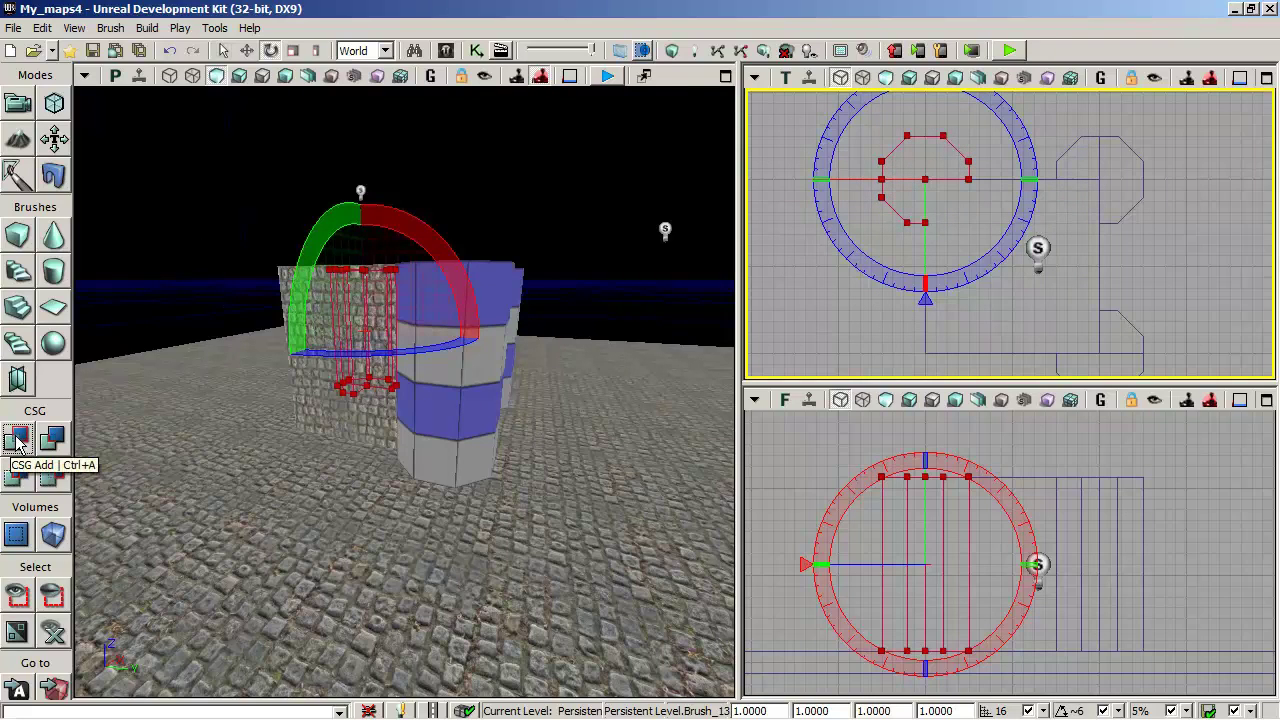
# Add the fourth column at the cube's remaining corner, rotating the brush another quarter turn counterclockwise in top view so it fits.
pyautogui.click(247, 50)
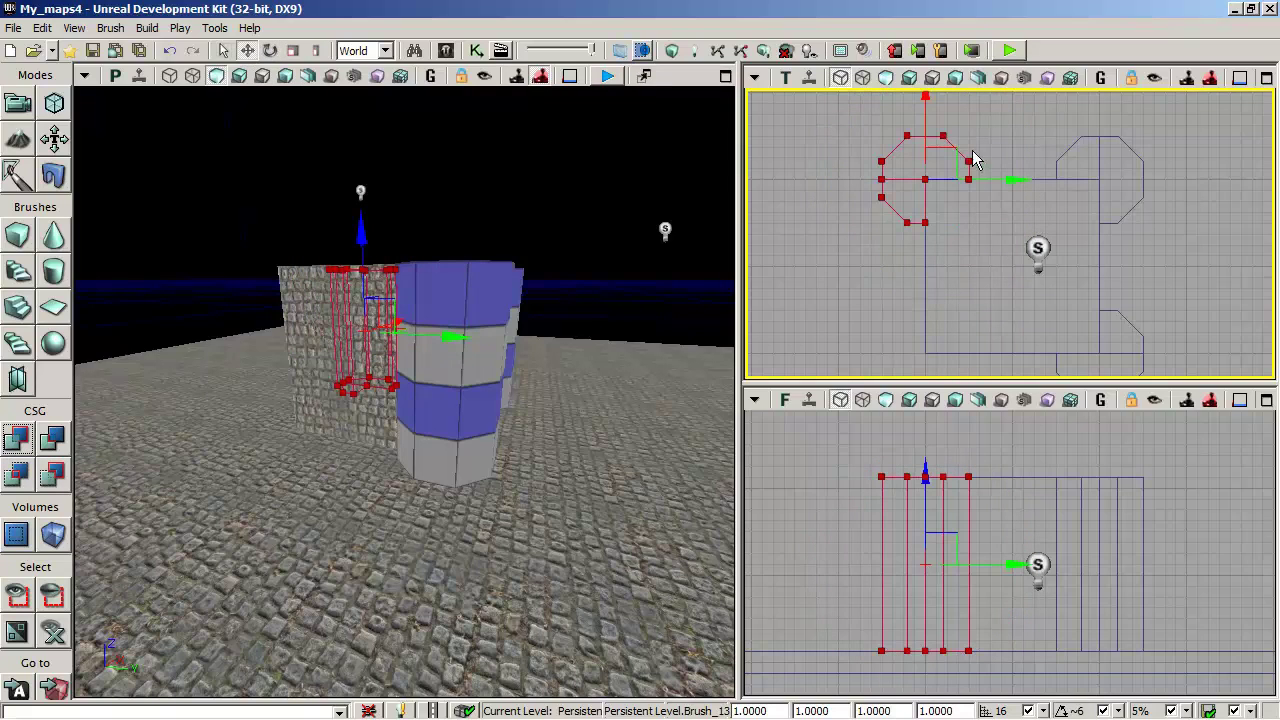
pyautogui.moveTo(929, 97); pyautogui.dragTo(926, 206)
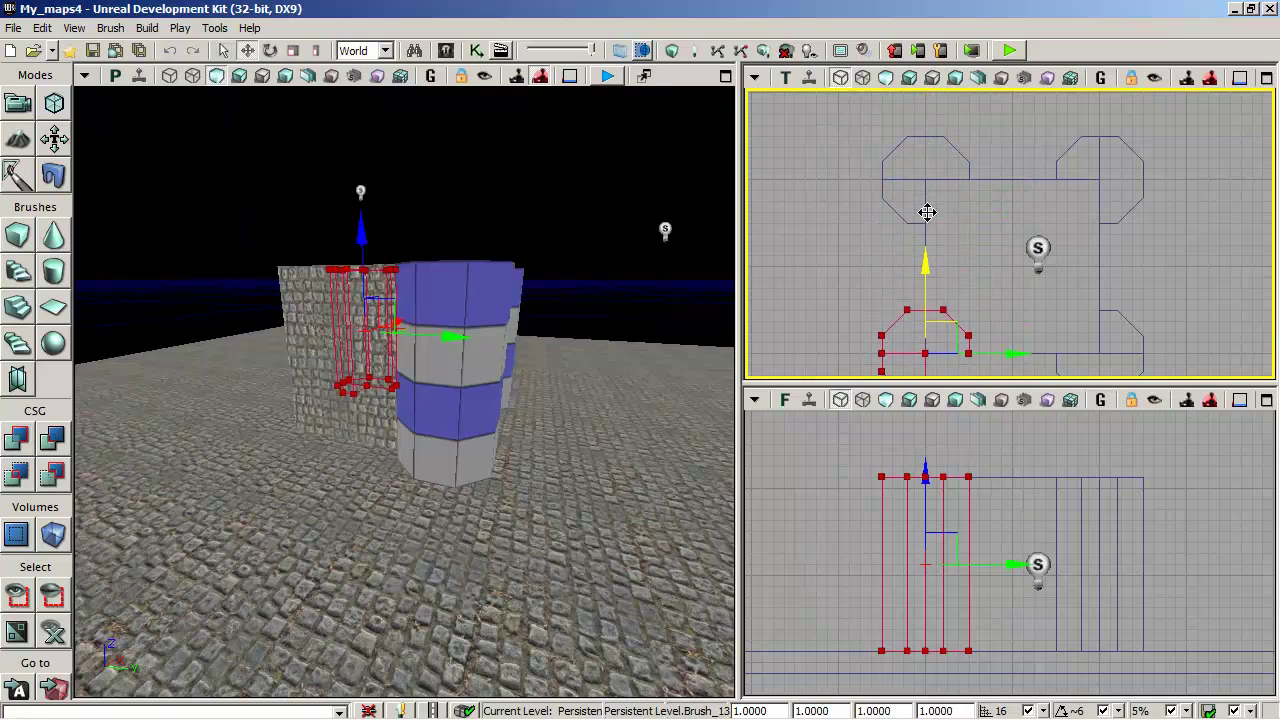
pyautogui.click(270, 50)
pyautogui.moveTo(760, 366)
pyautogui.mouseDown()
pyautogui.moveTo(842, 215)
pyautogui.moveTo(766, 282)
pyautogui.moveTo(752, 325)
pyautogui.moveTo(1040, 366)
pyautogui.moveTo(1052, 356)
pyautogui.mouseUp()
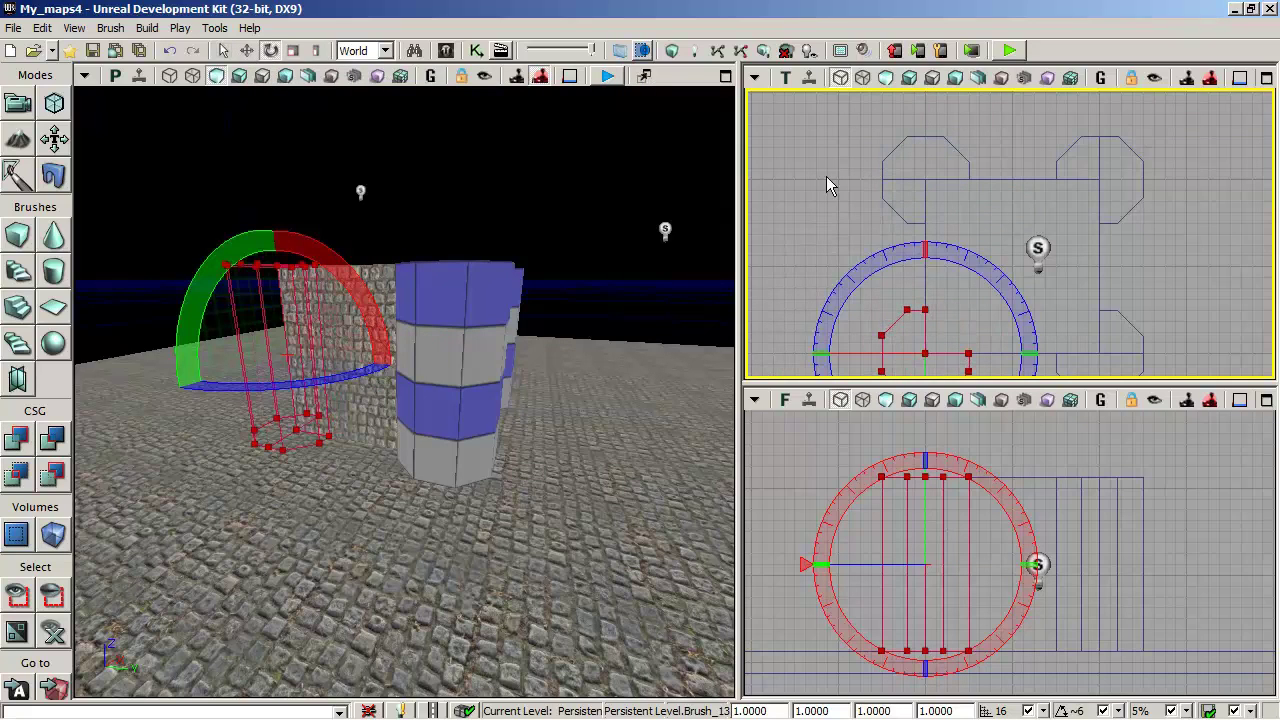
pyautogui.click(16, 440)
pyautogui.click(398, 566)
pyautogui.moveTo(398, 566); pyautogui.dragTo(398, 420, button='middle')
pyautogui.moveTo(398, 420); pyautogui.dragTo(365, 525, button='right')
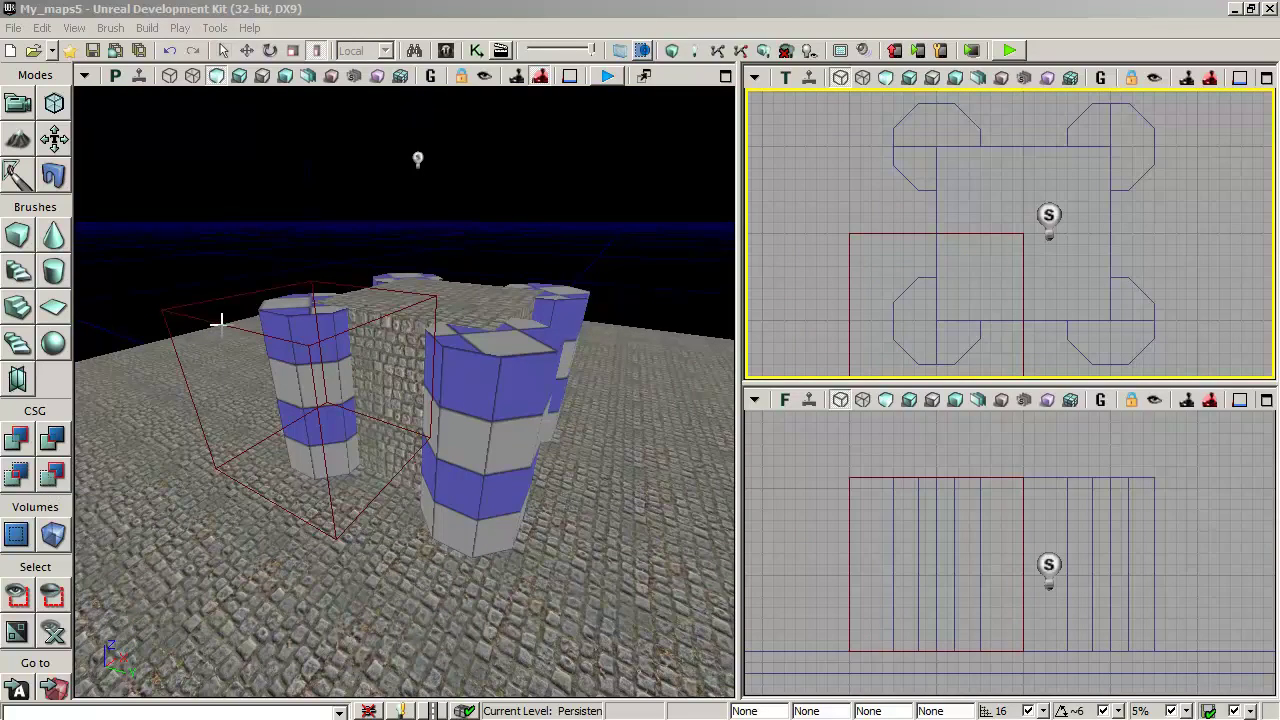
# Move the cube builder brush in top view so it lines up exactly with the cube between the four columns.
pyautogui.click(981, 235)
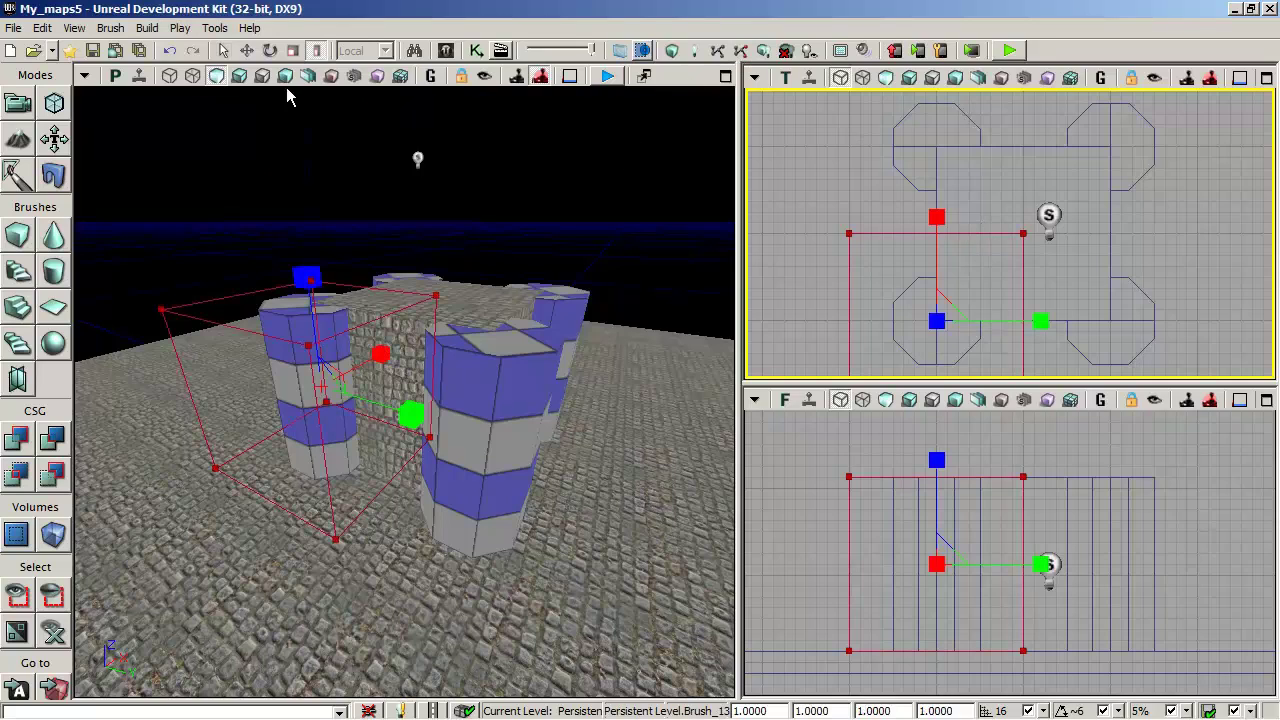
pyautogui.click(249, 50)
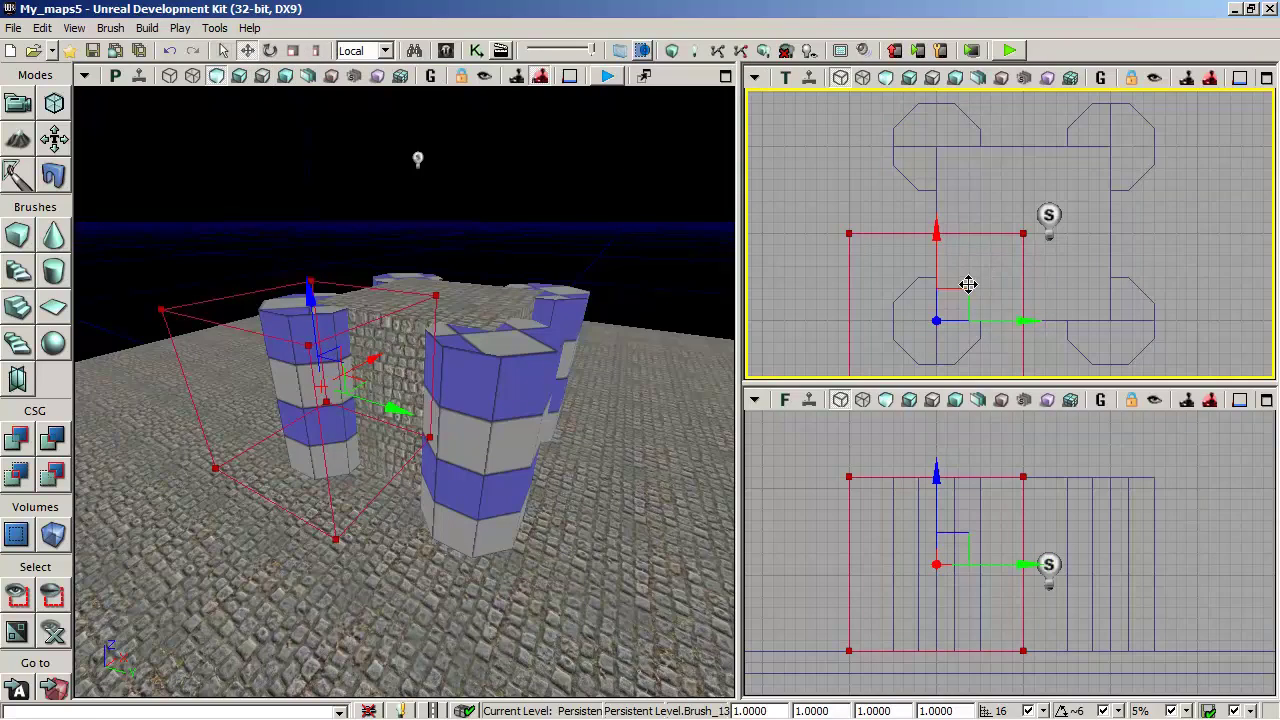
pyautogui.moveTo(960, 289); pyautogui.dragTo(1023, 218)
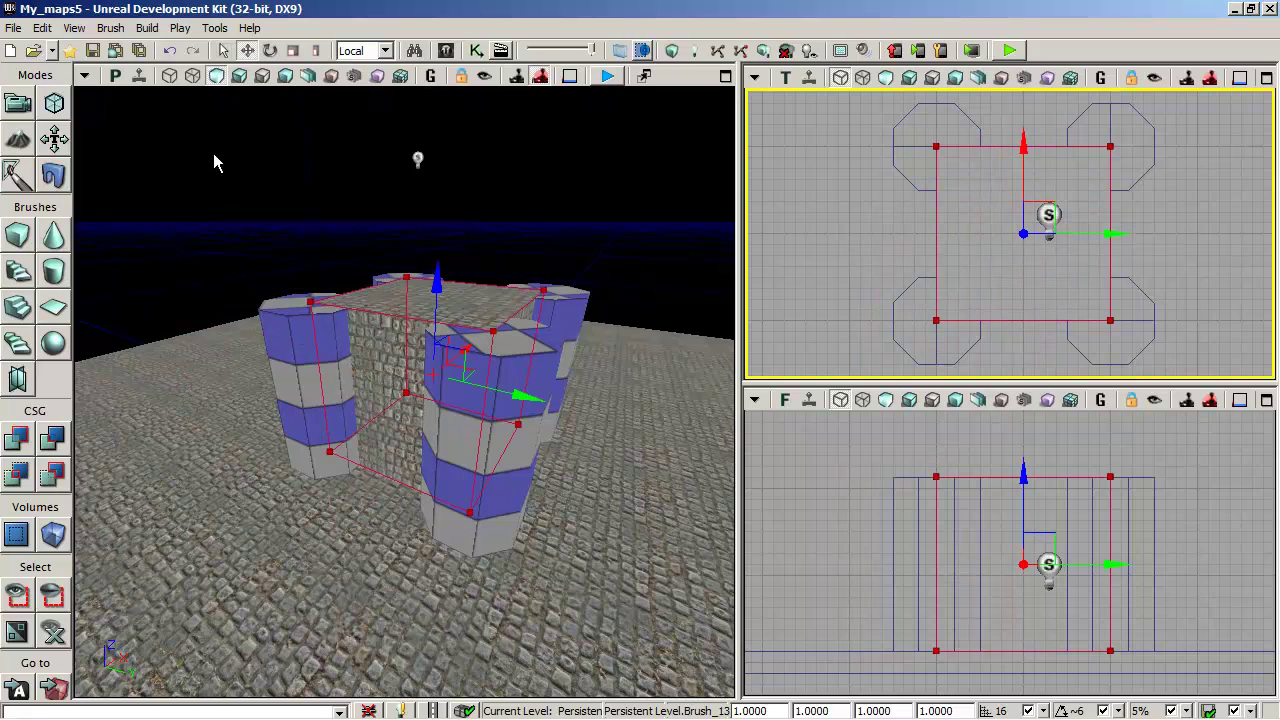
# Scale the builder brush non-uniformly along both horizontal axes to enclose all four columns, and intersect it with the geometry.
pyautogui.click(315, 52)
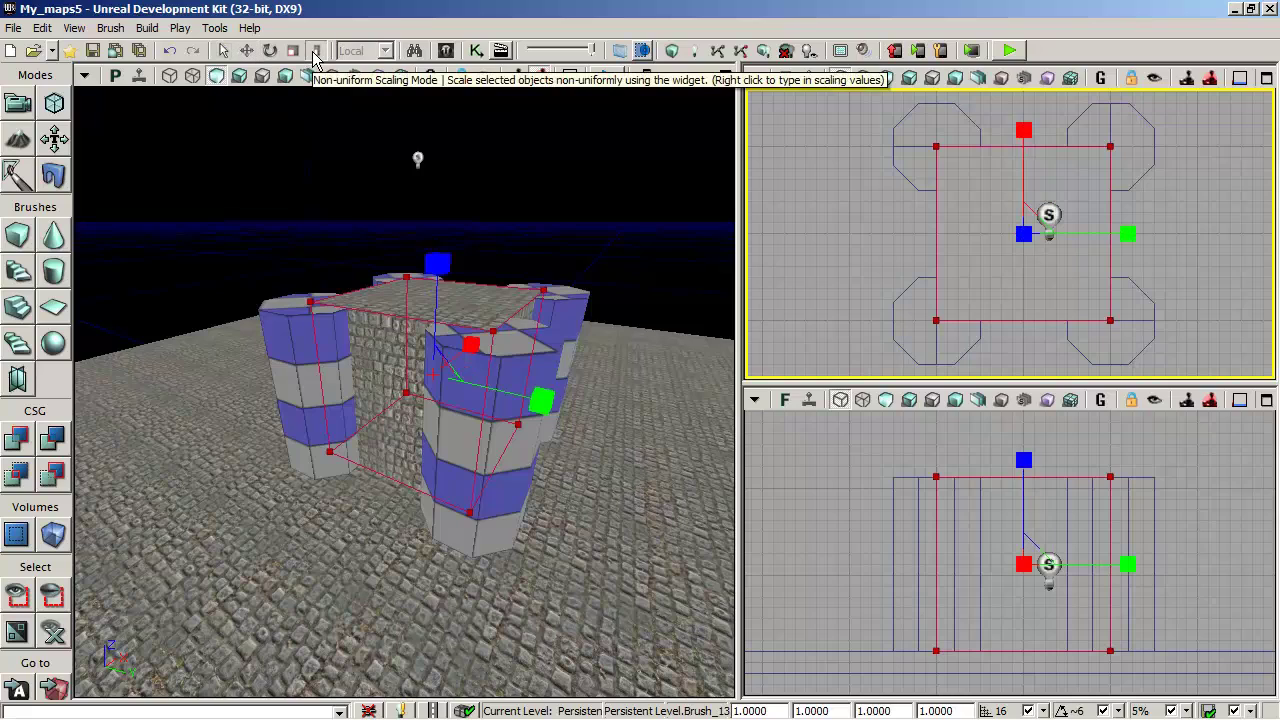
pyautogui.moveTo(1128, 234); pyautogui.dragTo(1170, 234)
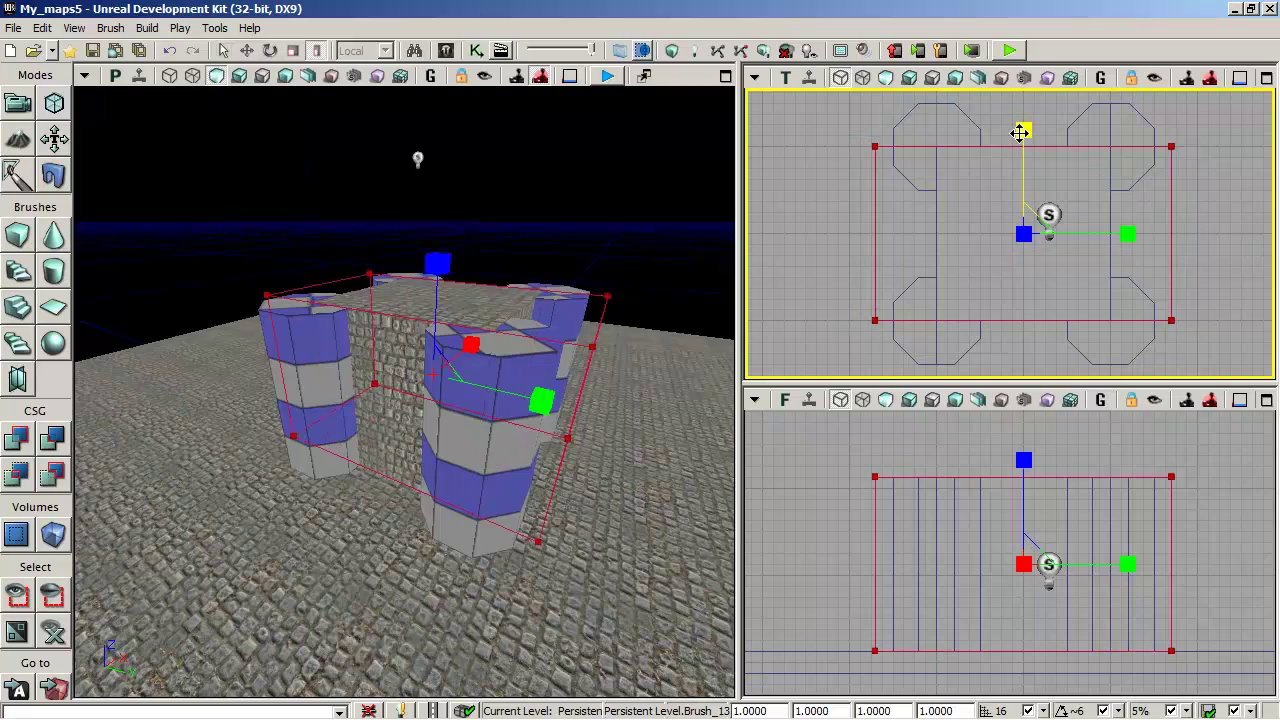
pyautogui.moveTo(1023, 130)
pyautogui.mouseDown()
pyautogui.moveTo(1023, 90)
pyautogui.moveTo(1007, 96)
pyautogui.mouseUp()
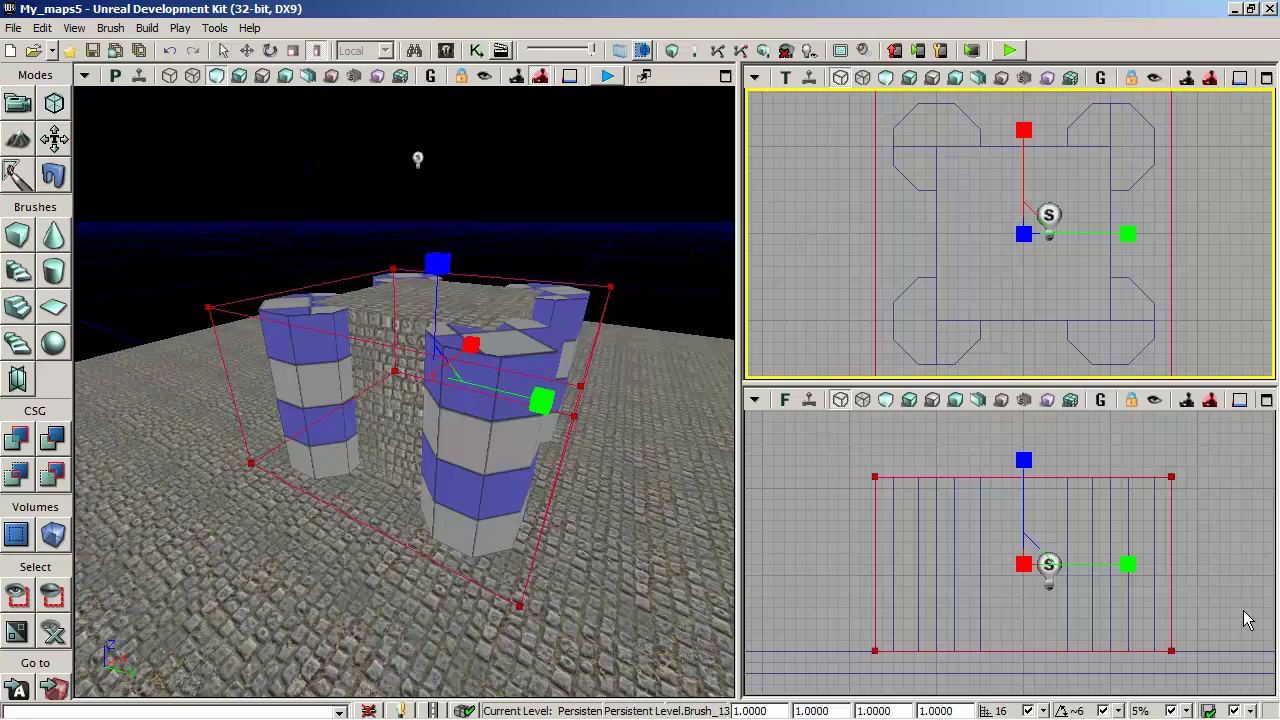
pyautogui.click(222, 52)
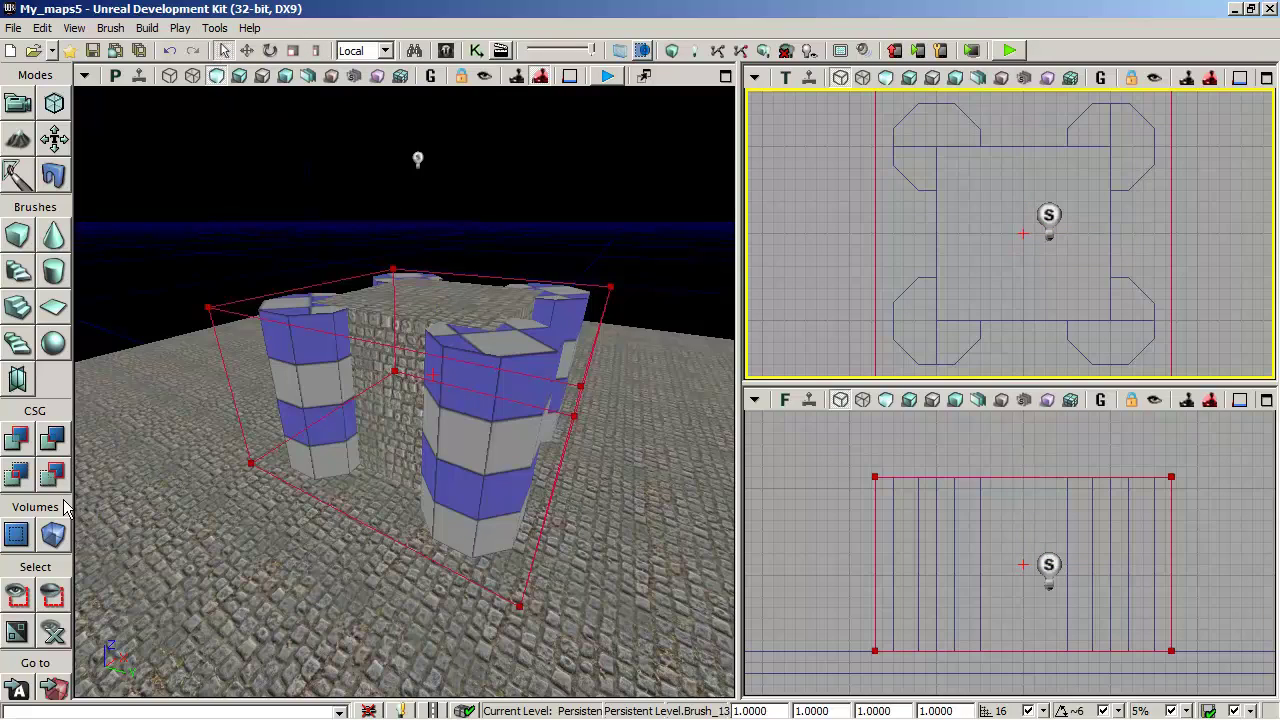
pyautogui.click(16, 475)
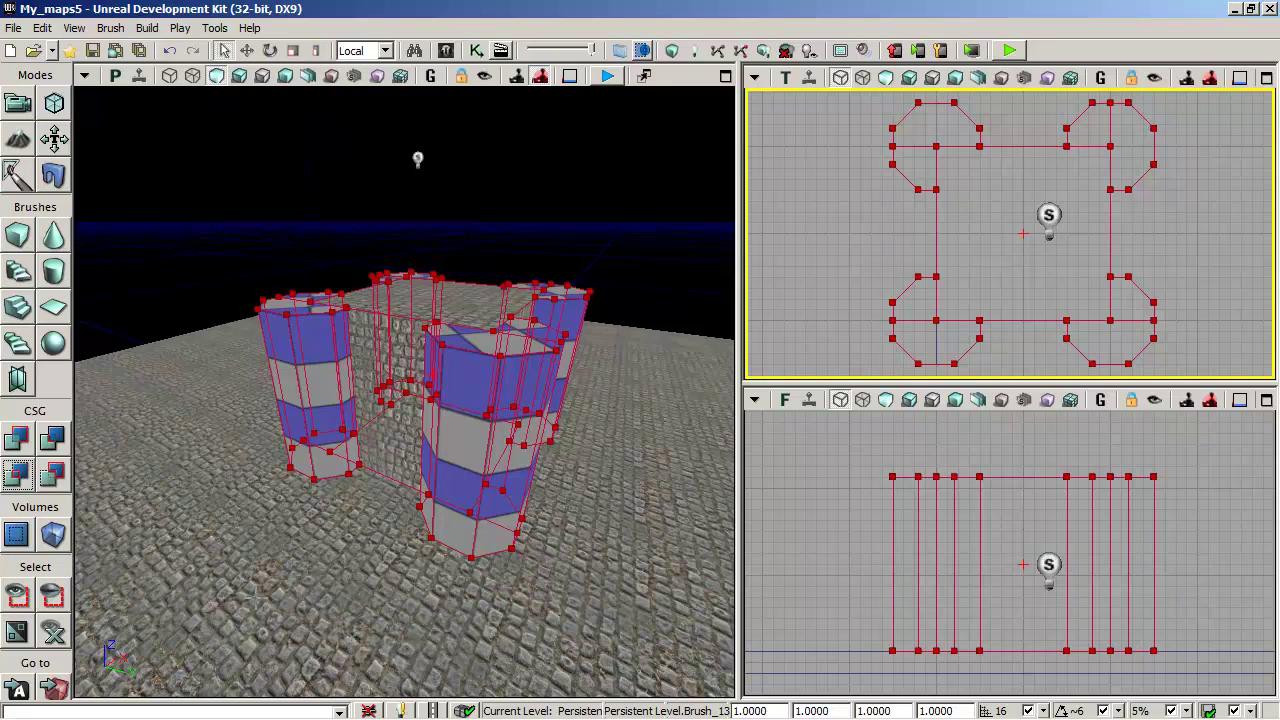
# Export the intersected builder brush to the Content folder as brush2.t3d.
pyautogui.click(110, 29)
pyautogui.click(131, 186)
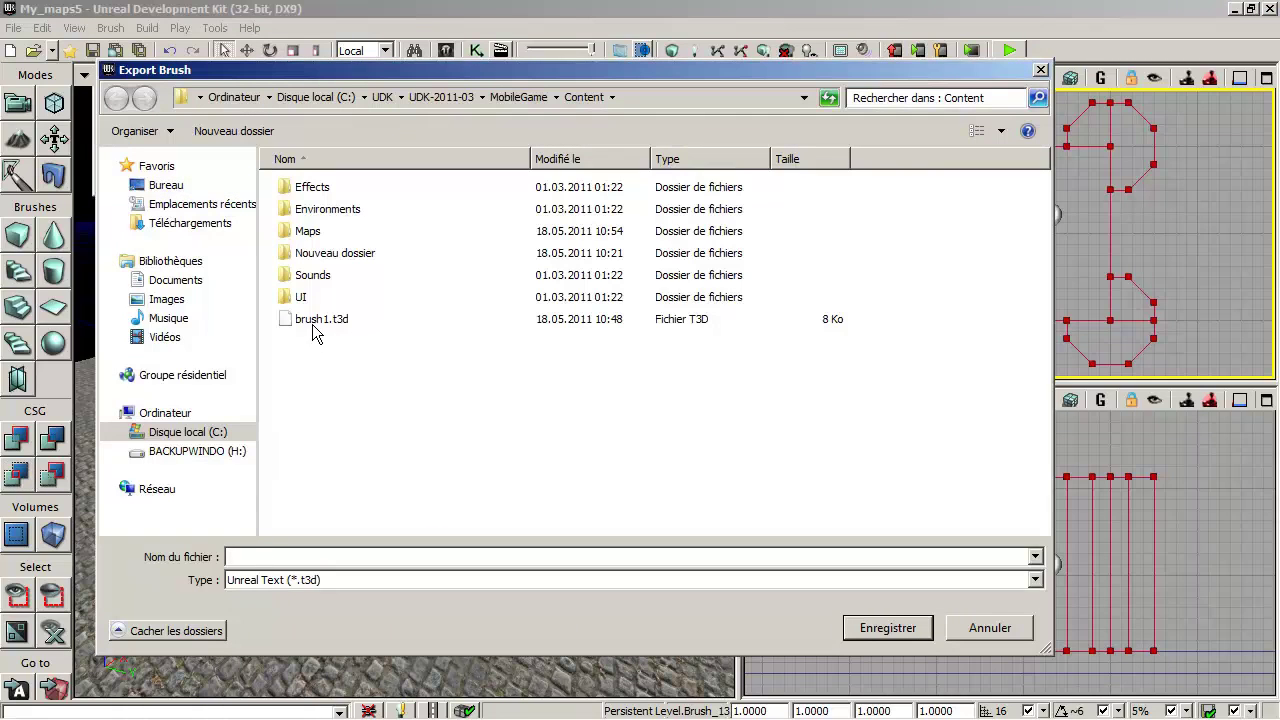
pyautogui.click(313, 320)
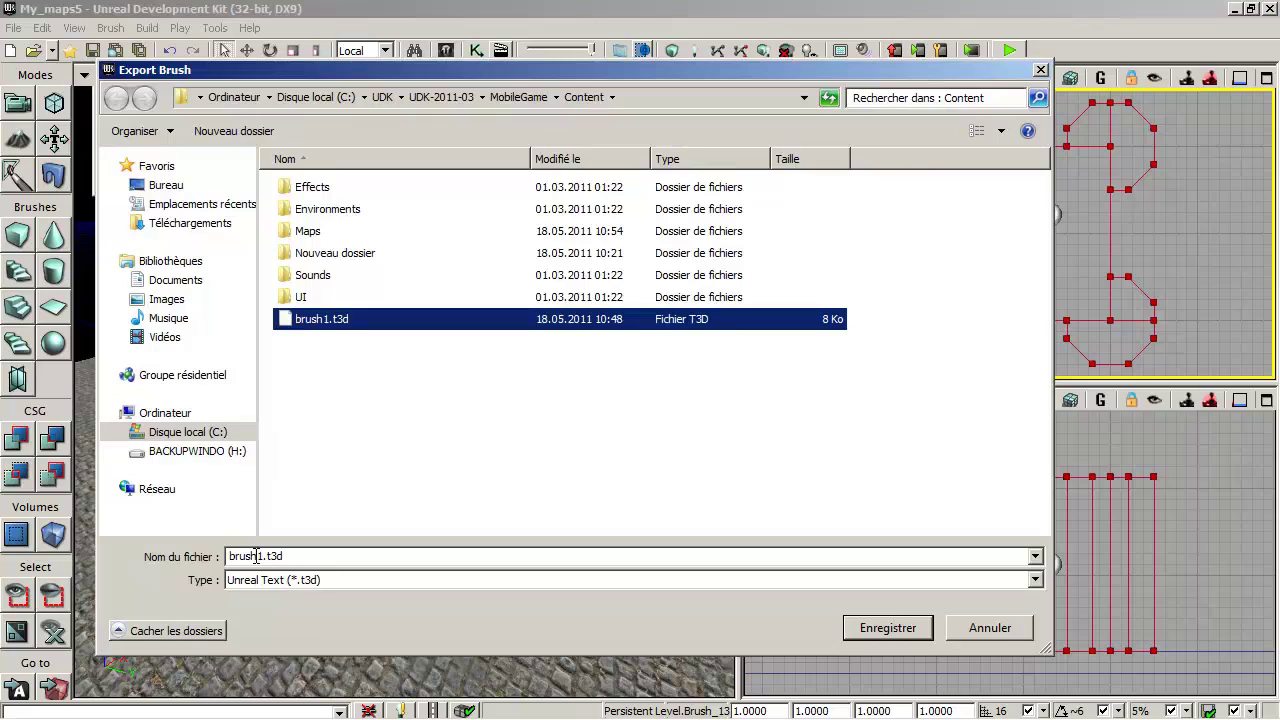
pyautogui.doubleClick(256, 556)
pyautogui.click(258, 557)
pyautogui.press('Delete')
pyautogui.write('2')
pyautogui.click(887, 628)
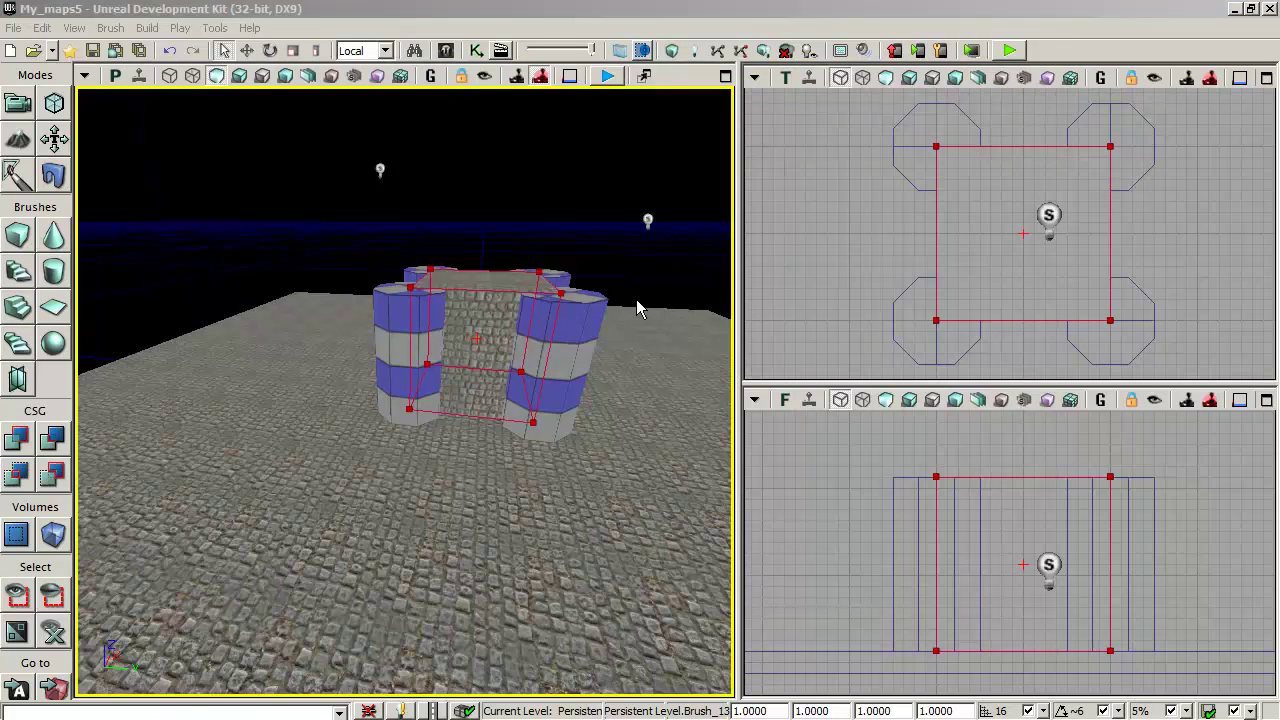
# Import brush2.t3d into the builder brush as a solid mesh with merged faces.
pyautogui.click(113, 29)
pyautogui.click(133, 168)
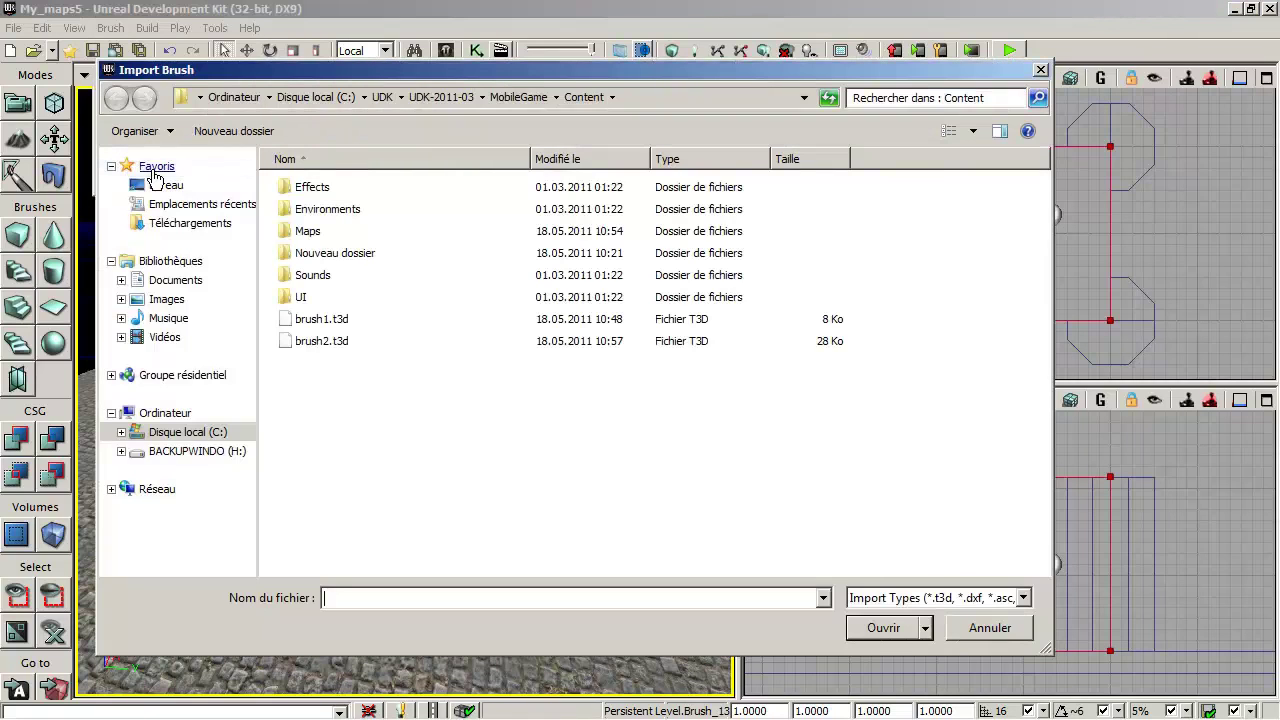
pyautogui.click(320, 341)
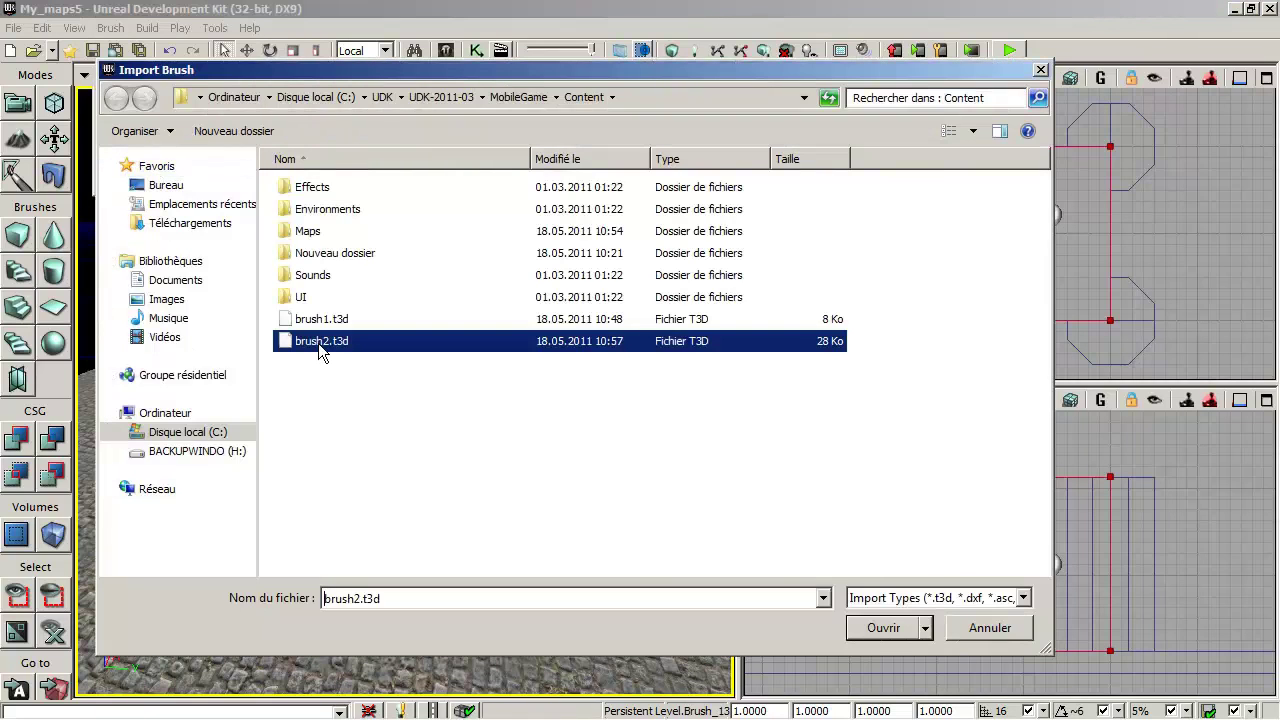
pyautogui.click(895, 632)
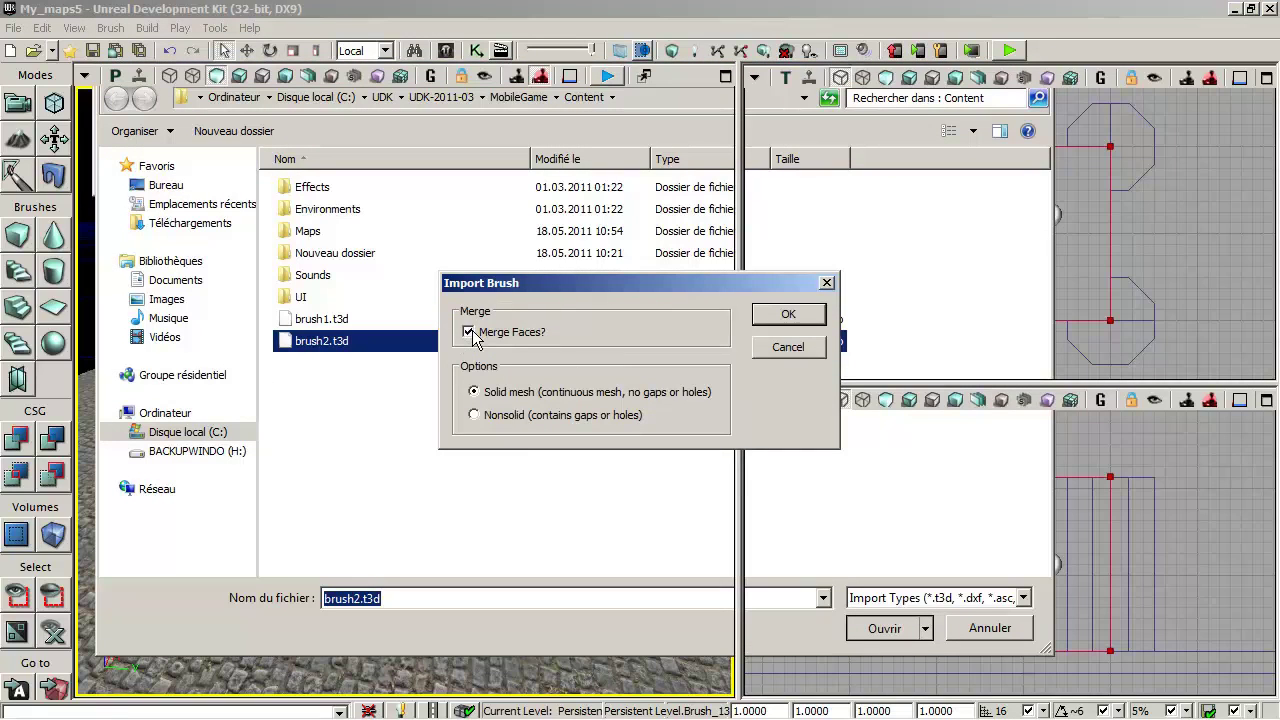
pyautogui.click(788, 316)
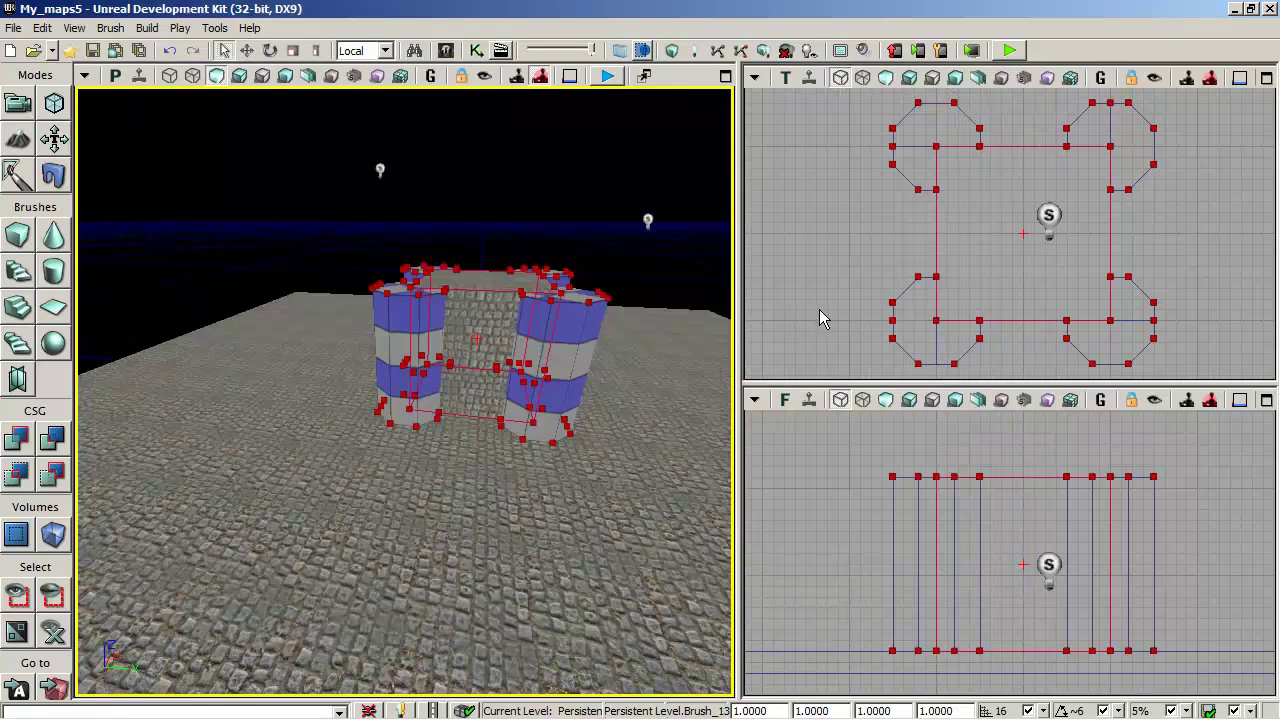
# Move the imported brush along the green axis until it clears the original columned cube, and add it to the level as solid geometry.
pyautogui.click(248, 50)
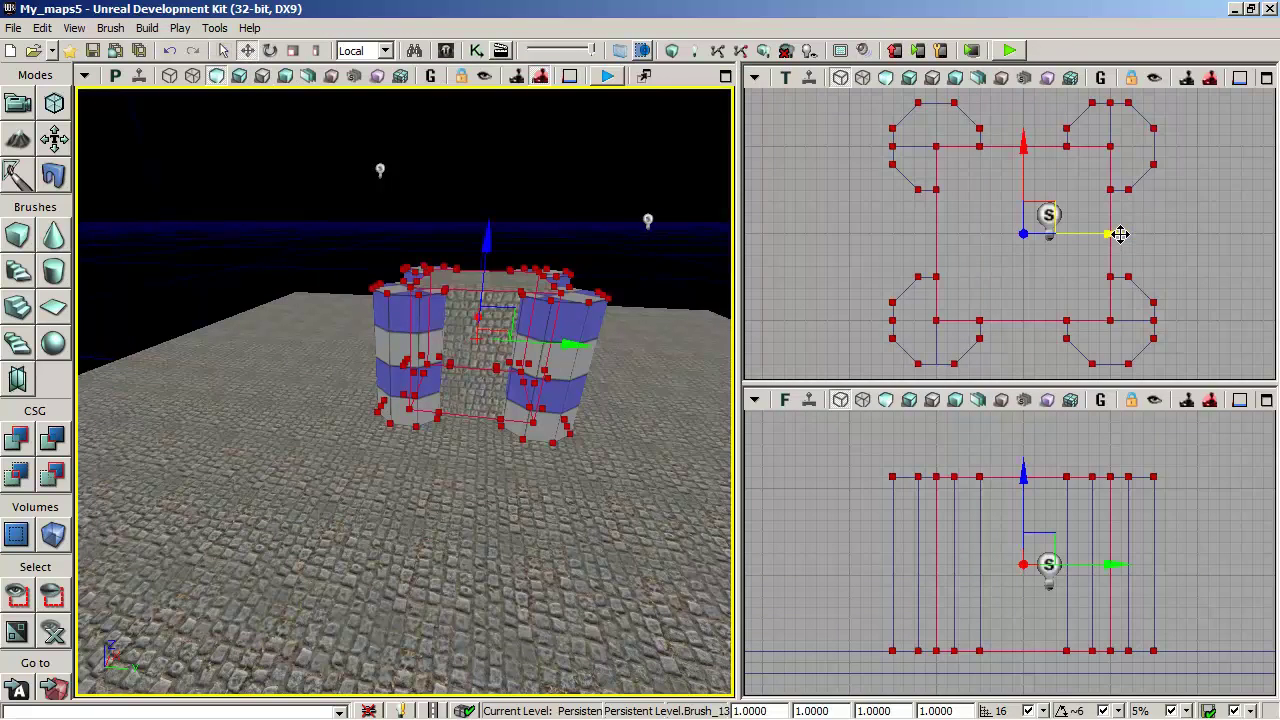
pyautogui.moveTo(1114, 234); pyautogui.dragTo(1278, 234)
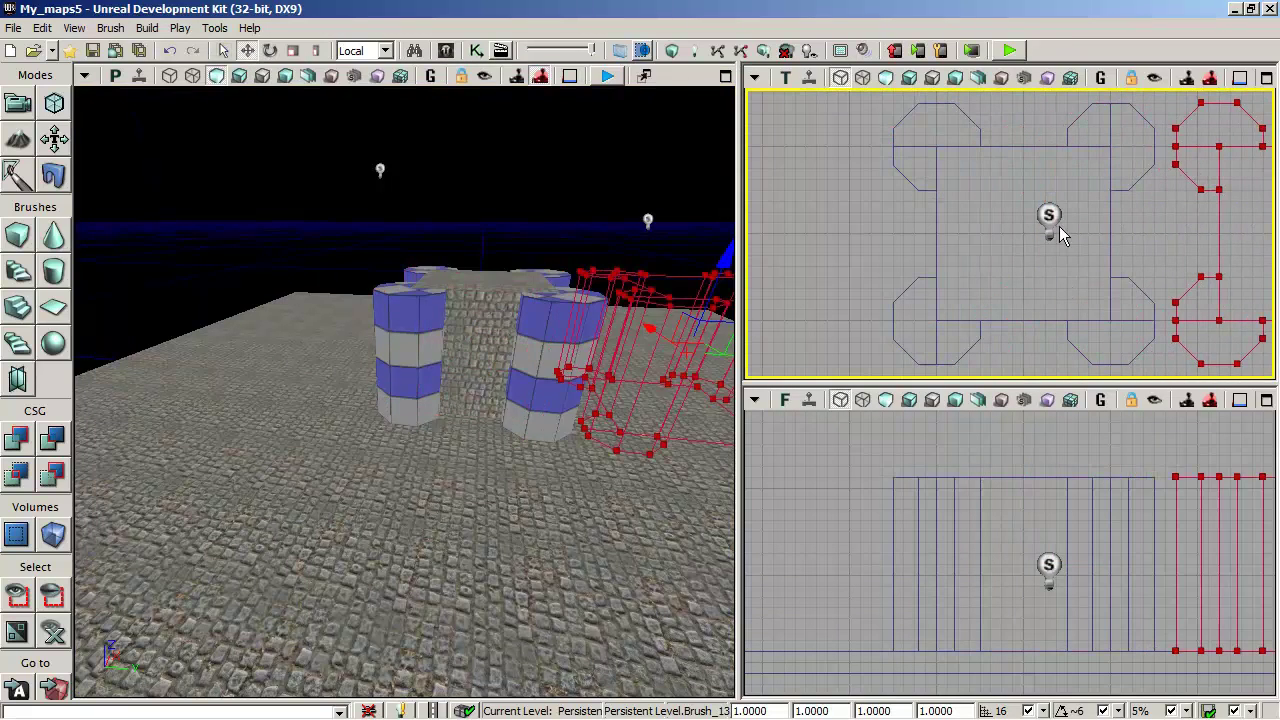
pyautogui.press('Home')
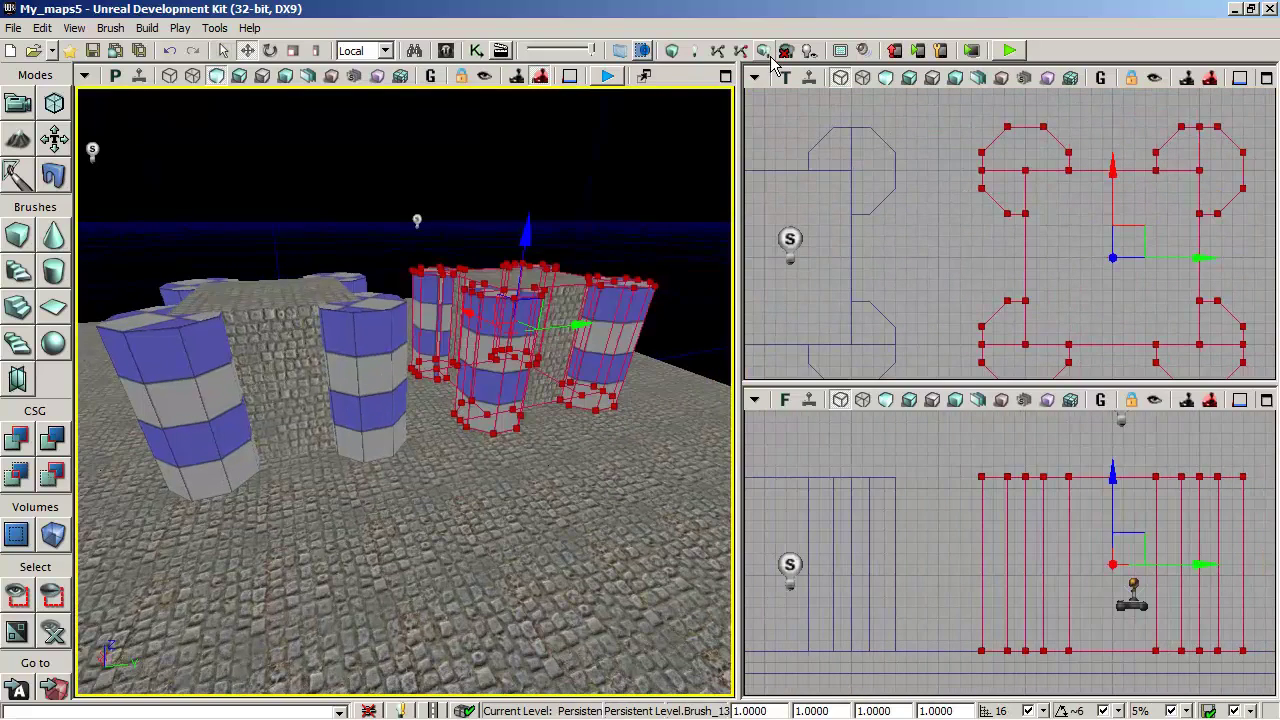
# Build the entire level, dismiss the map check report, and view both columned structures with lighting.
pyautogui.click(765, 52)
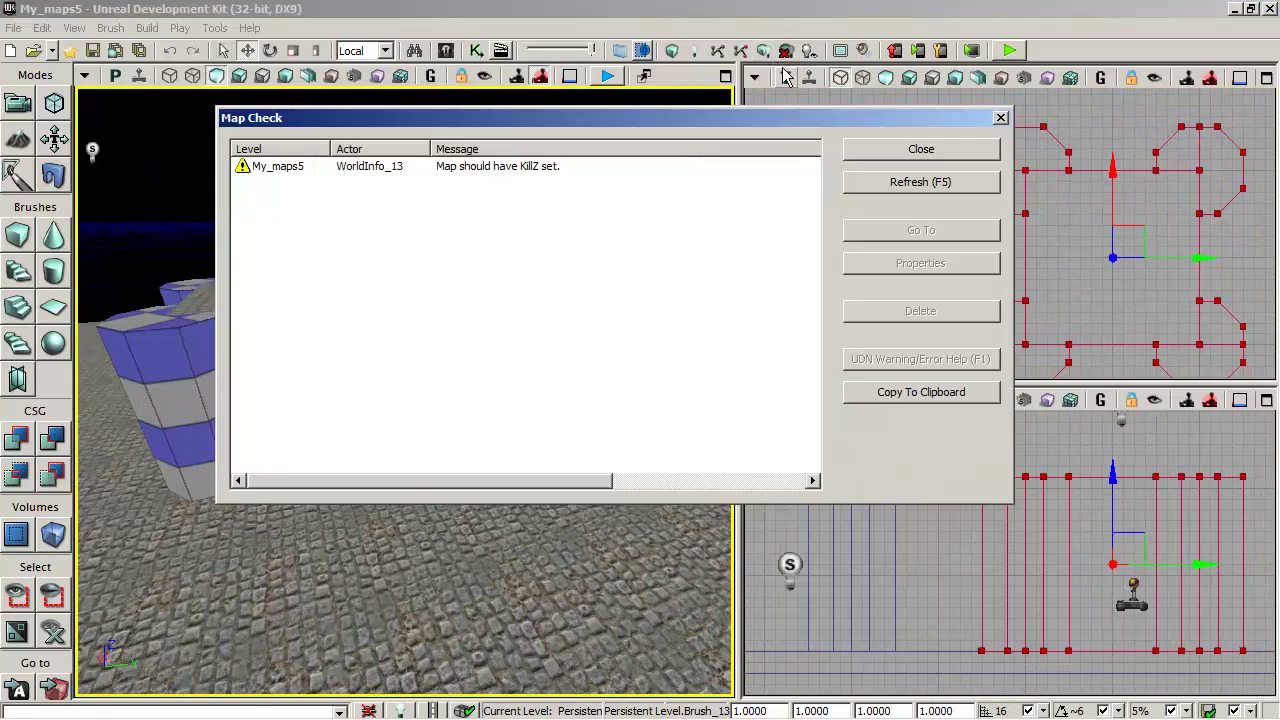
pyautogui.click(905, 150)
pyautogui.click(643, 300)
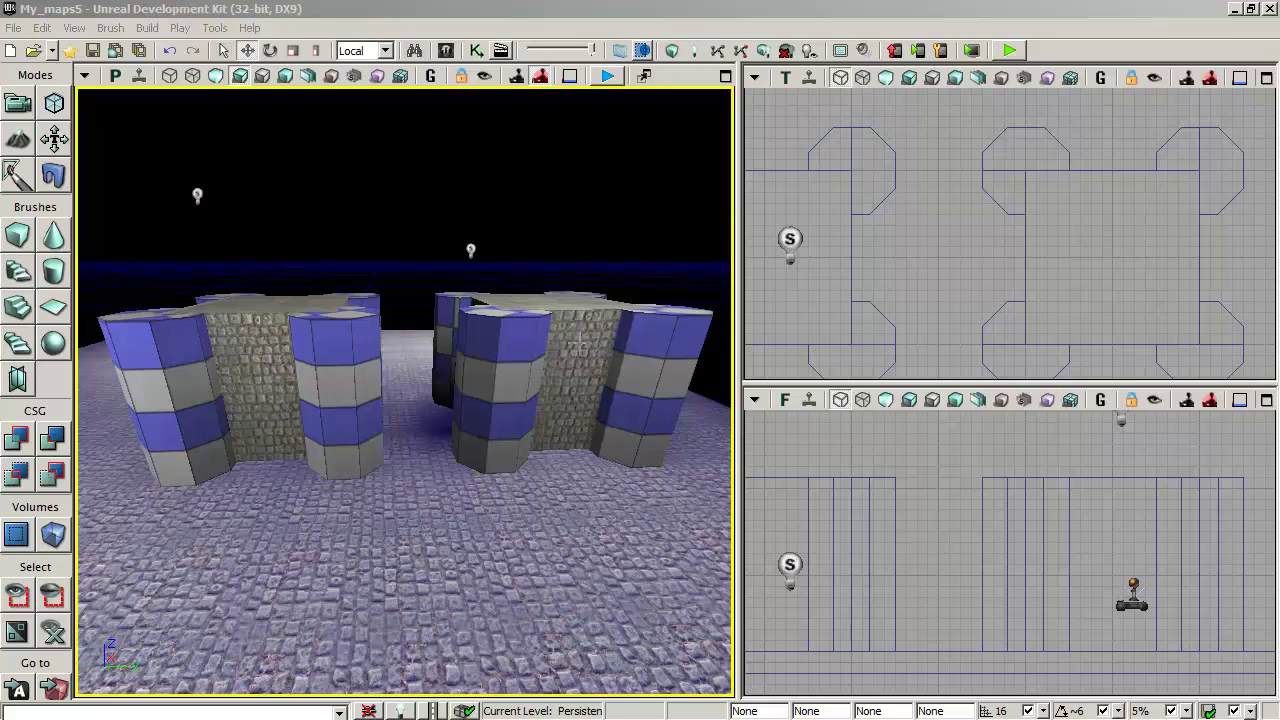
pyautogui.moveTo(578, 343); pyautogui.dragTo(649, 305)
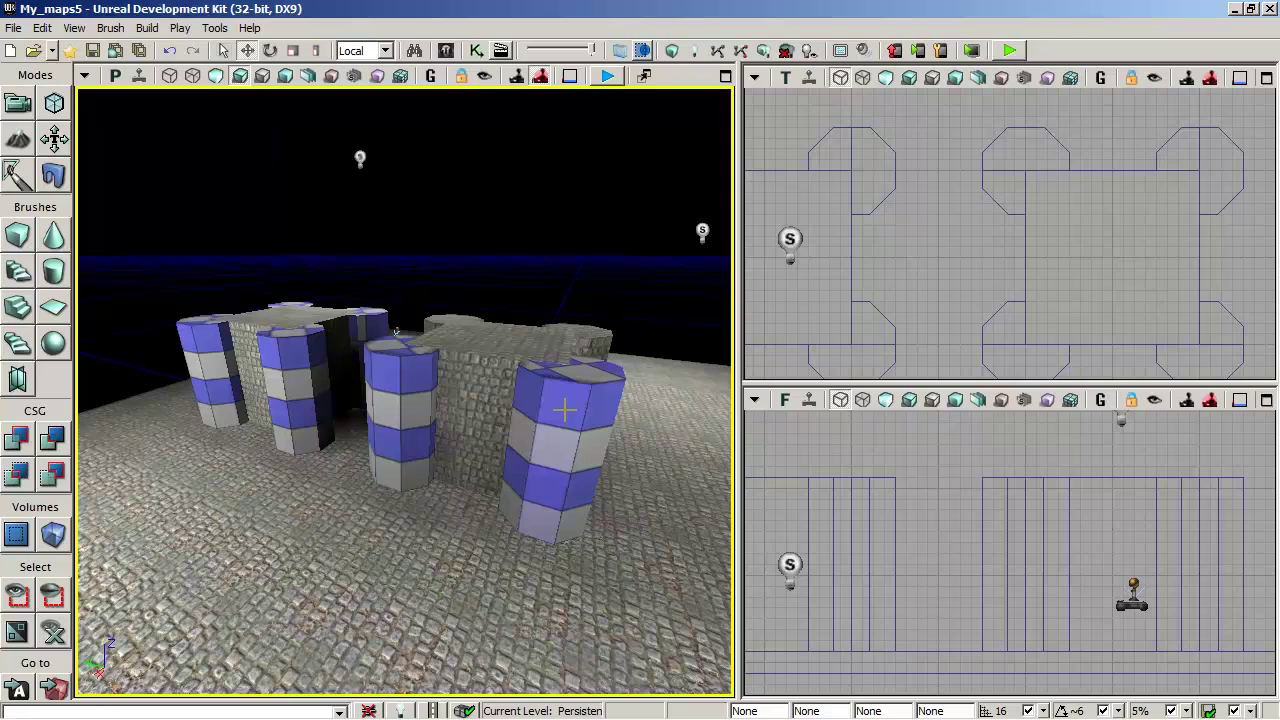
# Select all surfaces of the nearest striped column by matching brush and apply the M_Cobble_02 material to them.
pyautogui.rightClick(565, 410)
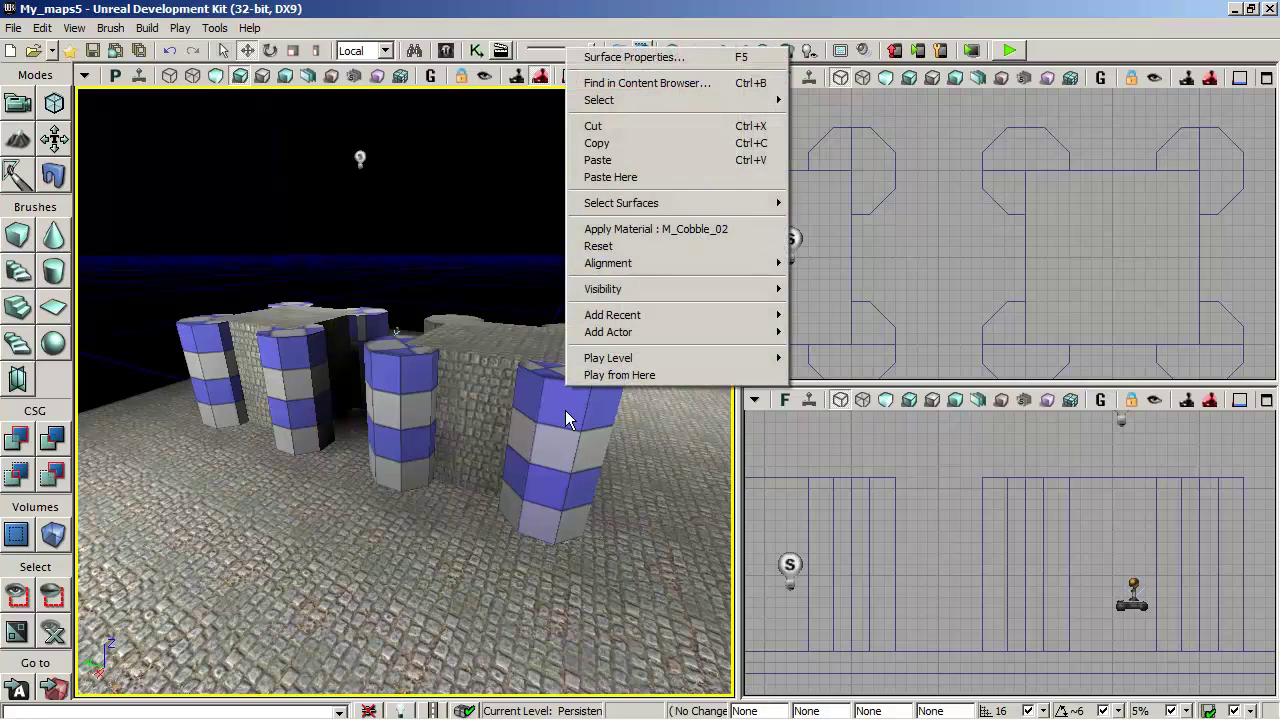
pyautogui.moveTo(620, 210)
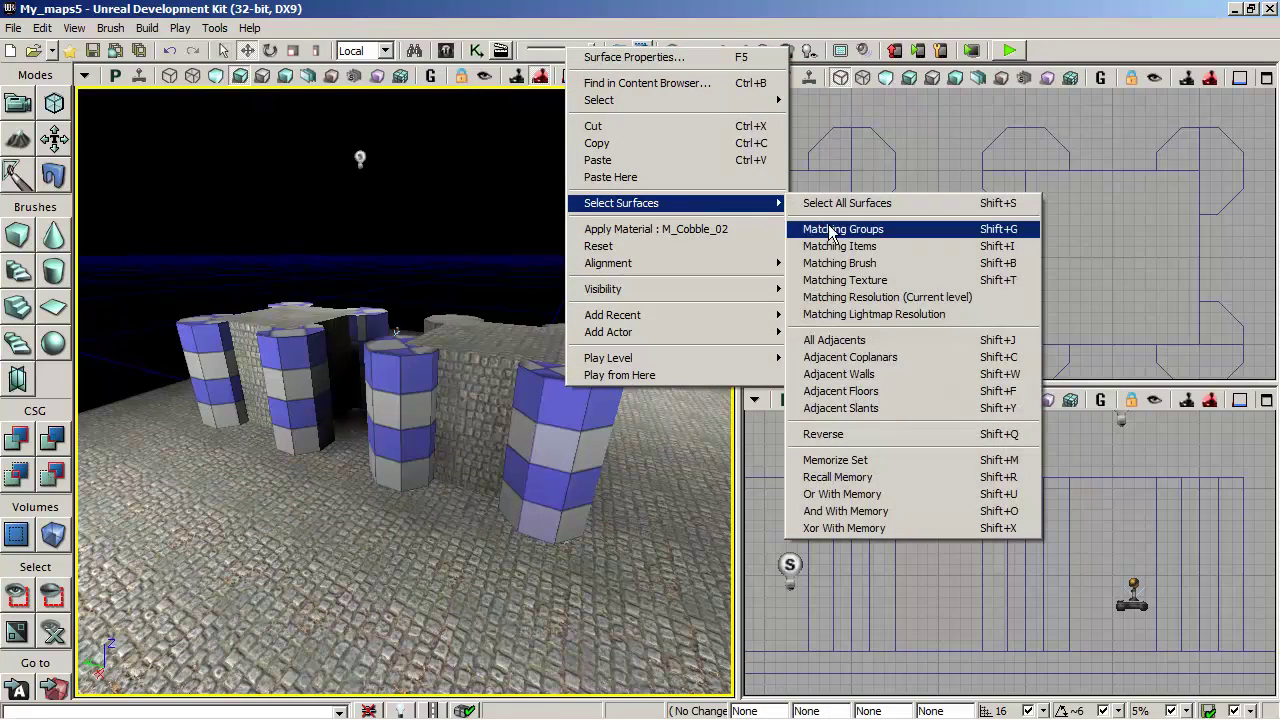
pyautogui.click(880, 263)
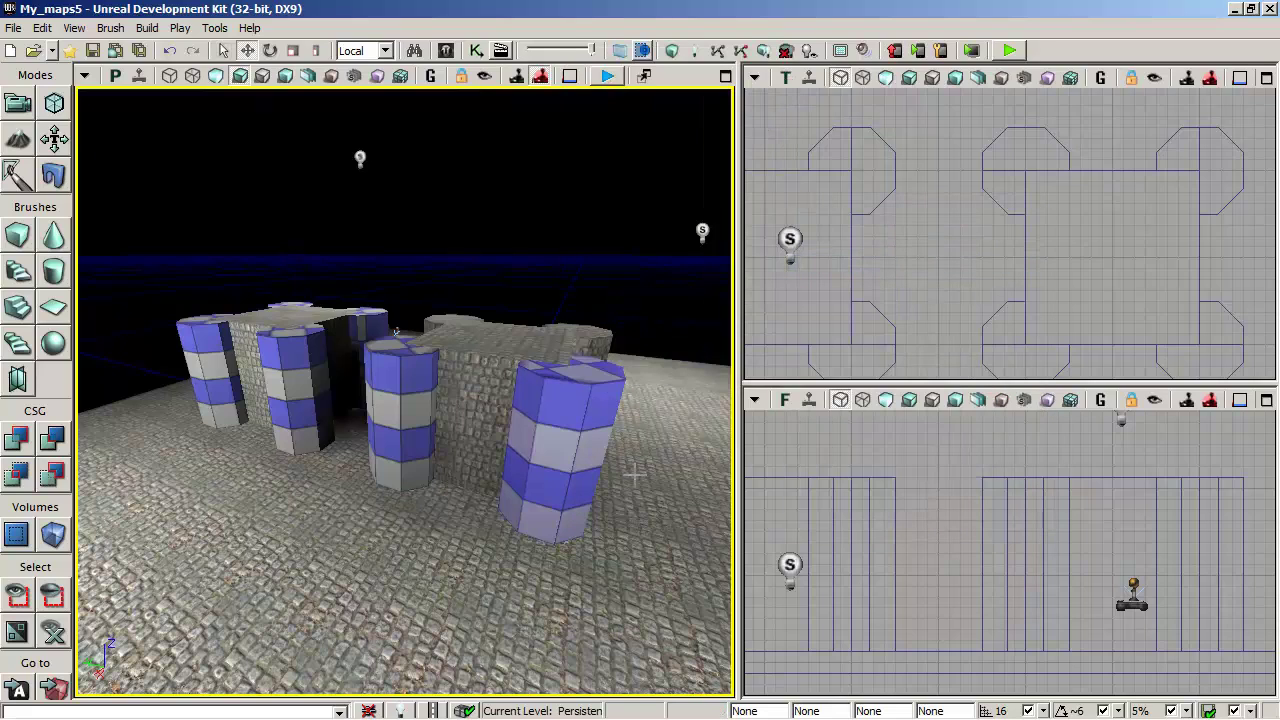
pyautogui.rightClick(551, 460)
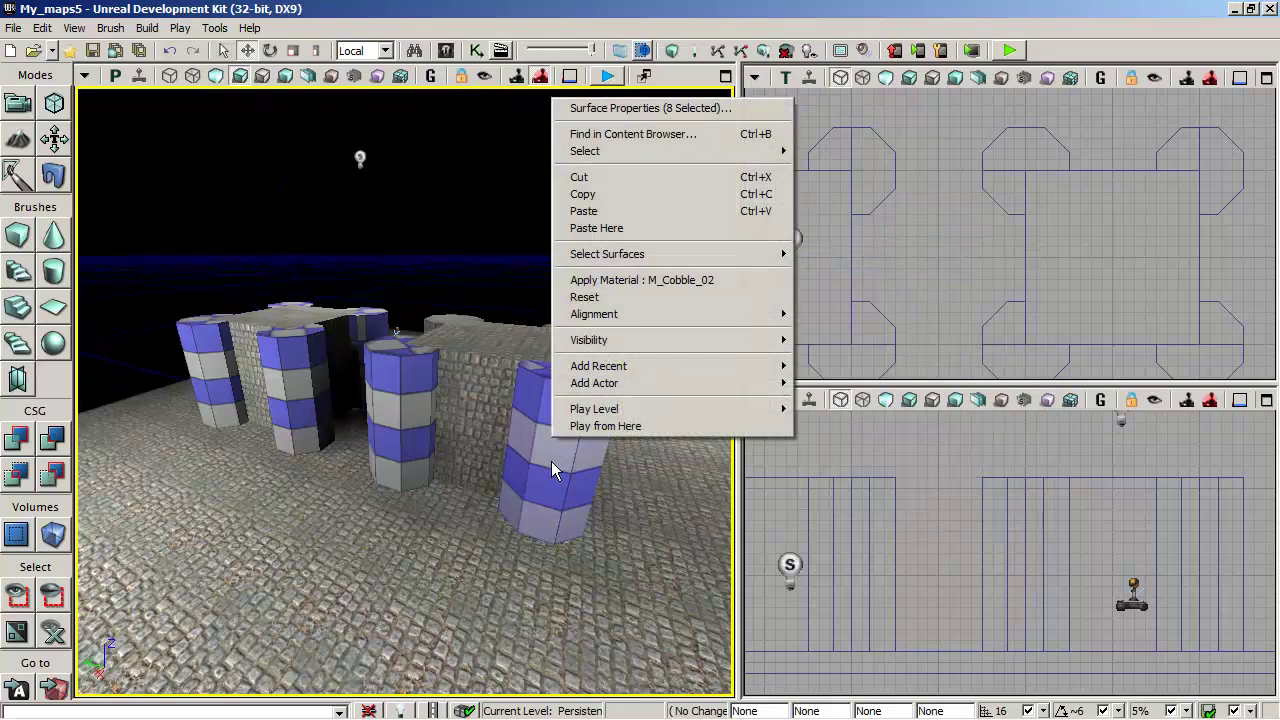
pyautogui.click(600, 284)
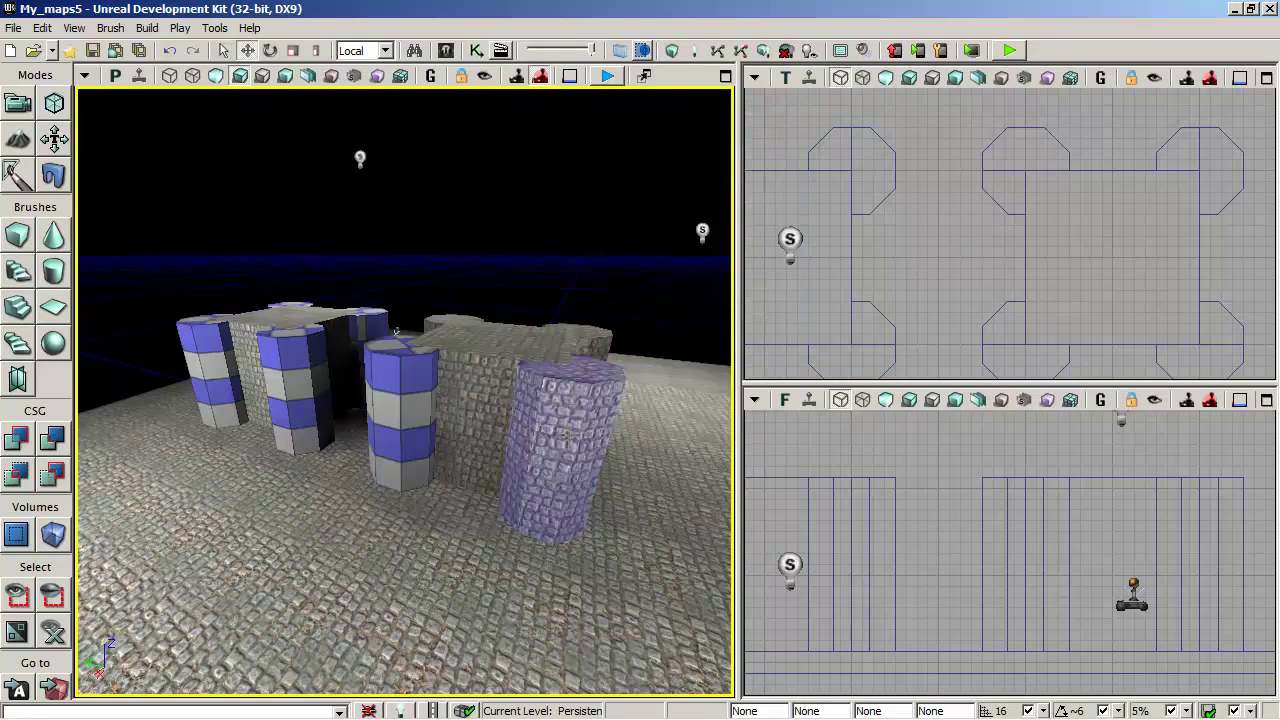
# Select all surfaces of the next striped column on the same structure by matching brush and apply the M_Cobble_02 material to them.
pyautogui.rightClick(395, 388)
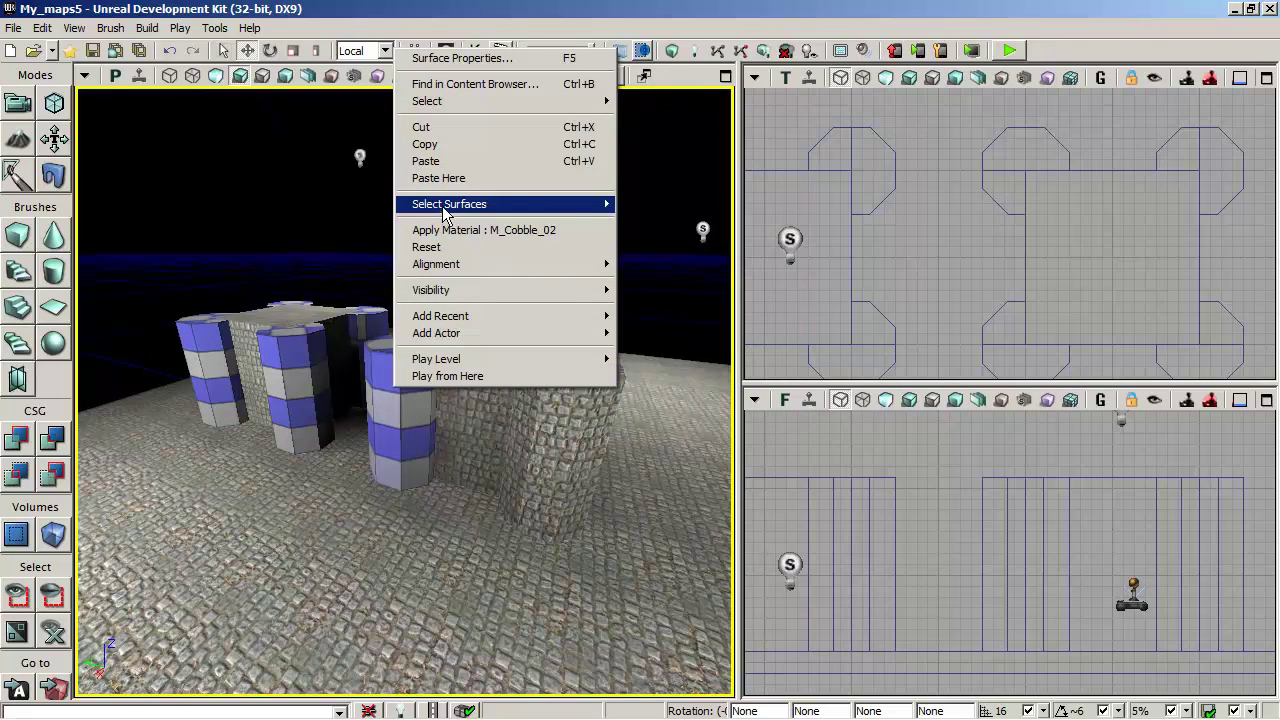
pyautogui.moveTo(450, 204)
pyautogui.click(679, 266)
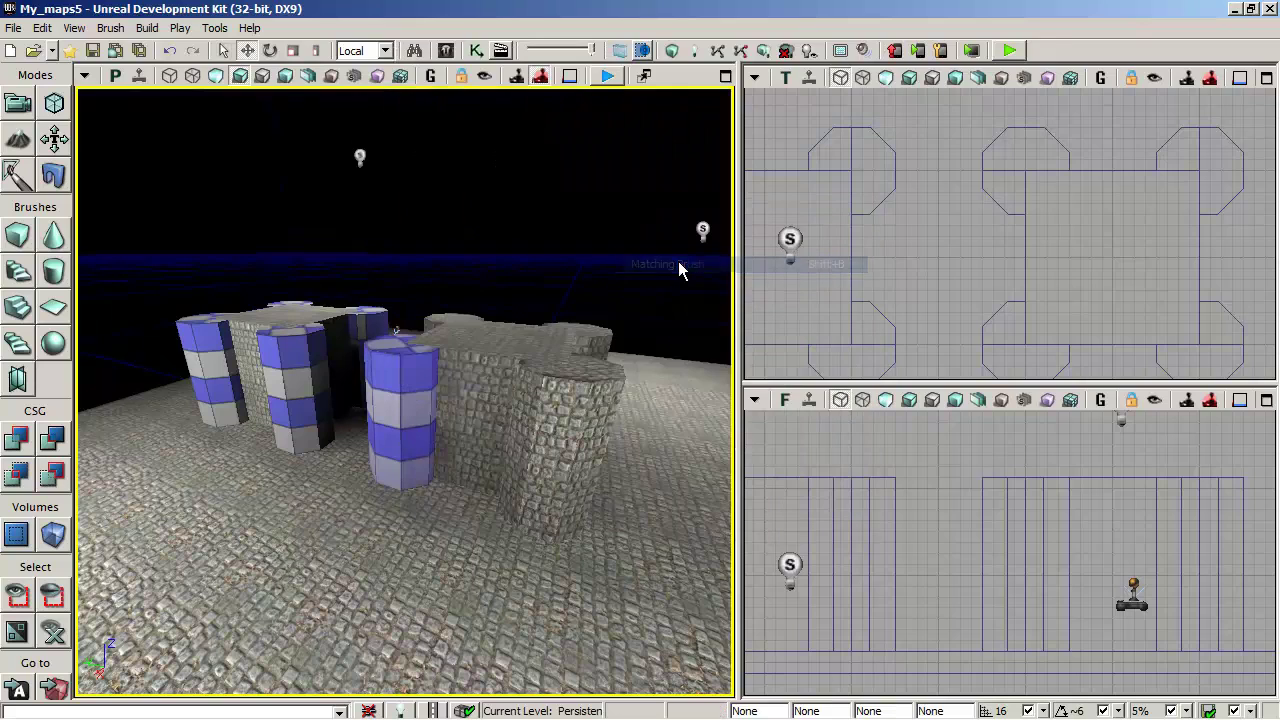
pyautogui.rightClick(410, 383)
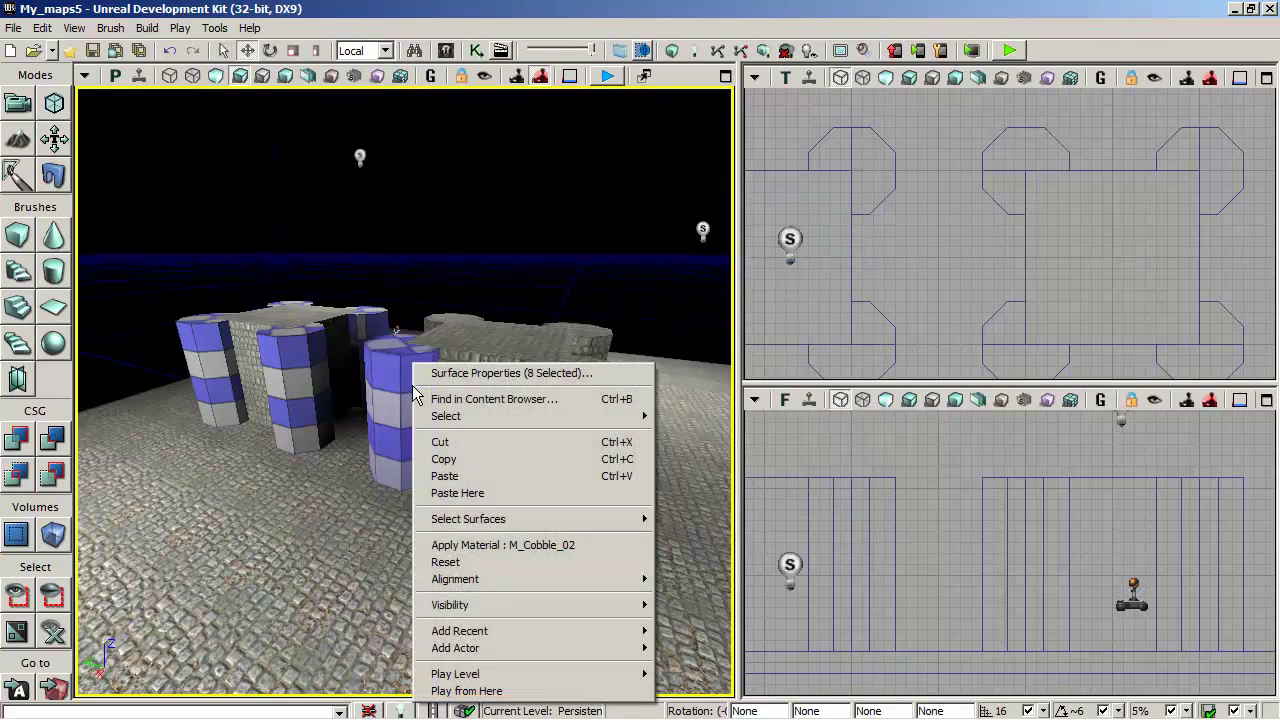
pyautogui.click(442, 545)
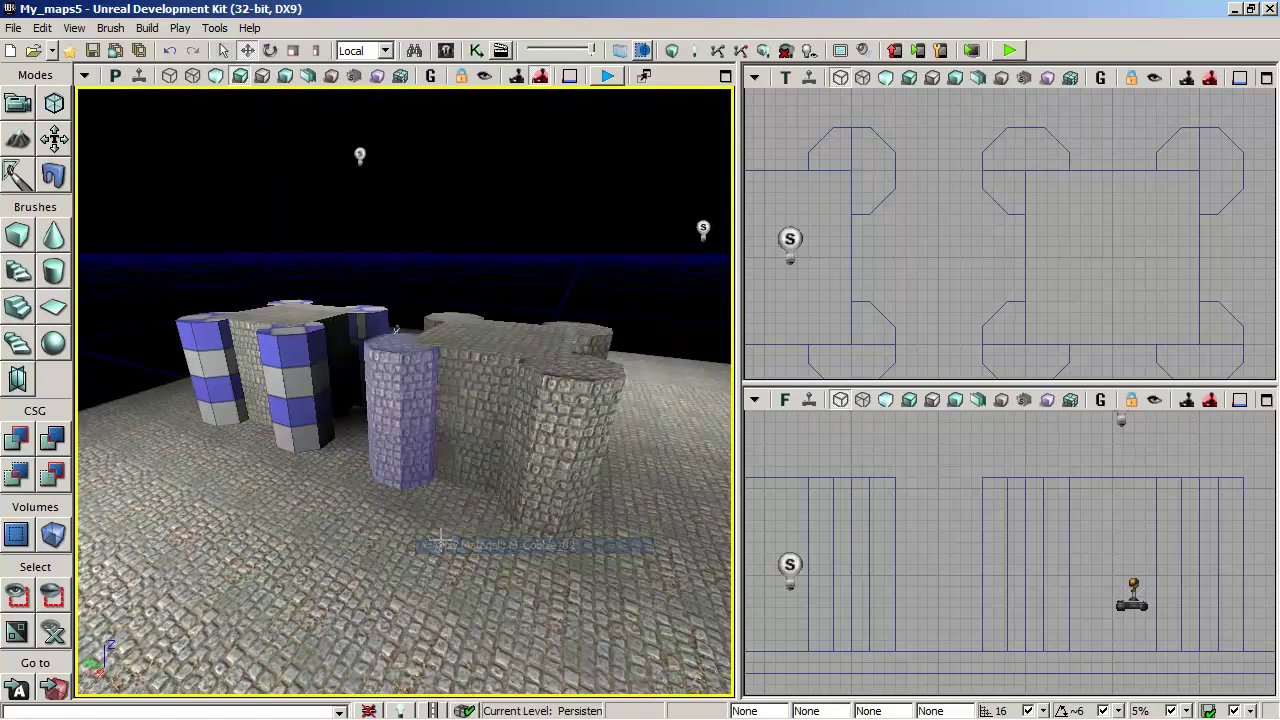
pyautogui.moveTo(435, 580)
pyautogui.mouseDown()
pyautogui.moveTo(420, 550)
pyautogui.moveTo(440, 575)
pyautogui.mouseUp()
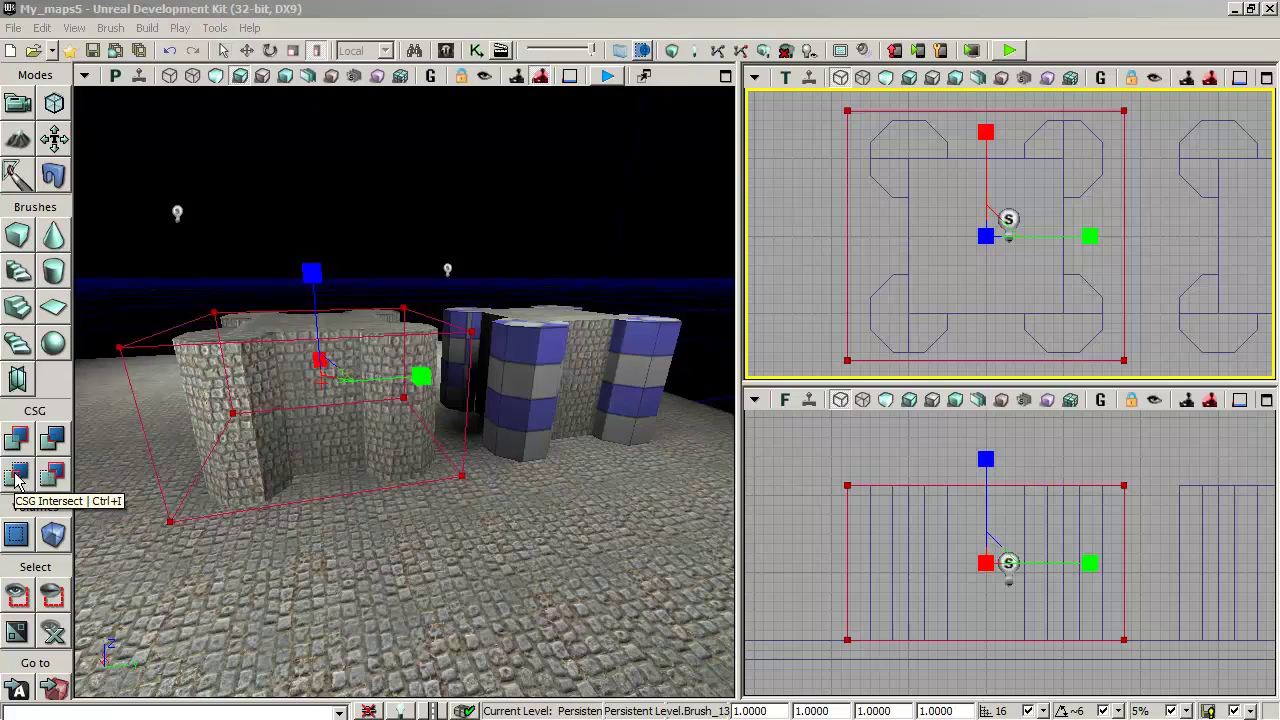
# Intersect the builder brush with the fully cobbled columned structure and export the result as brush3.t3d.
pyautogui.click(17, 476)
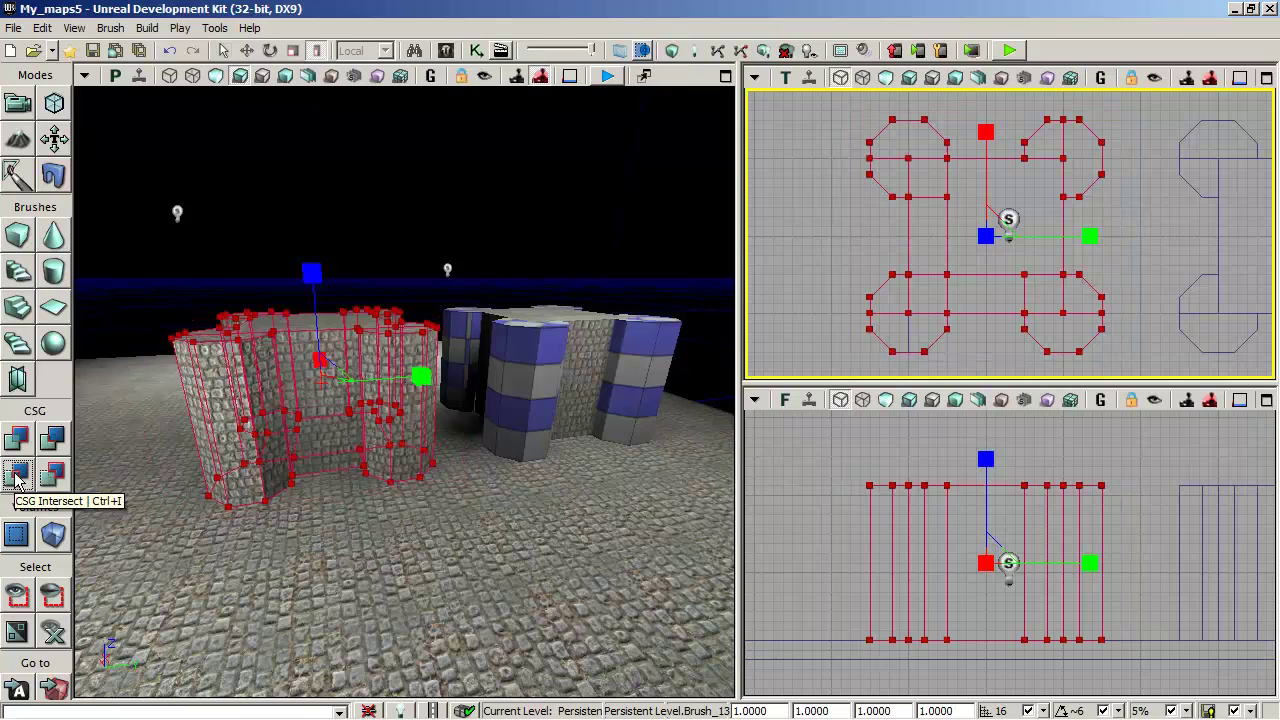
pyautogui.click(124, 30)
pyautogui.click(143, 190)
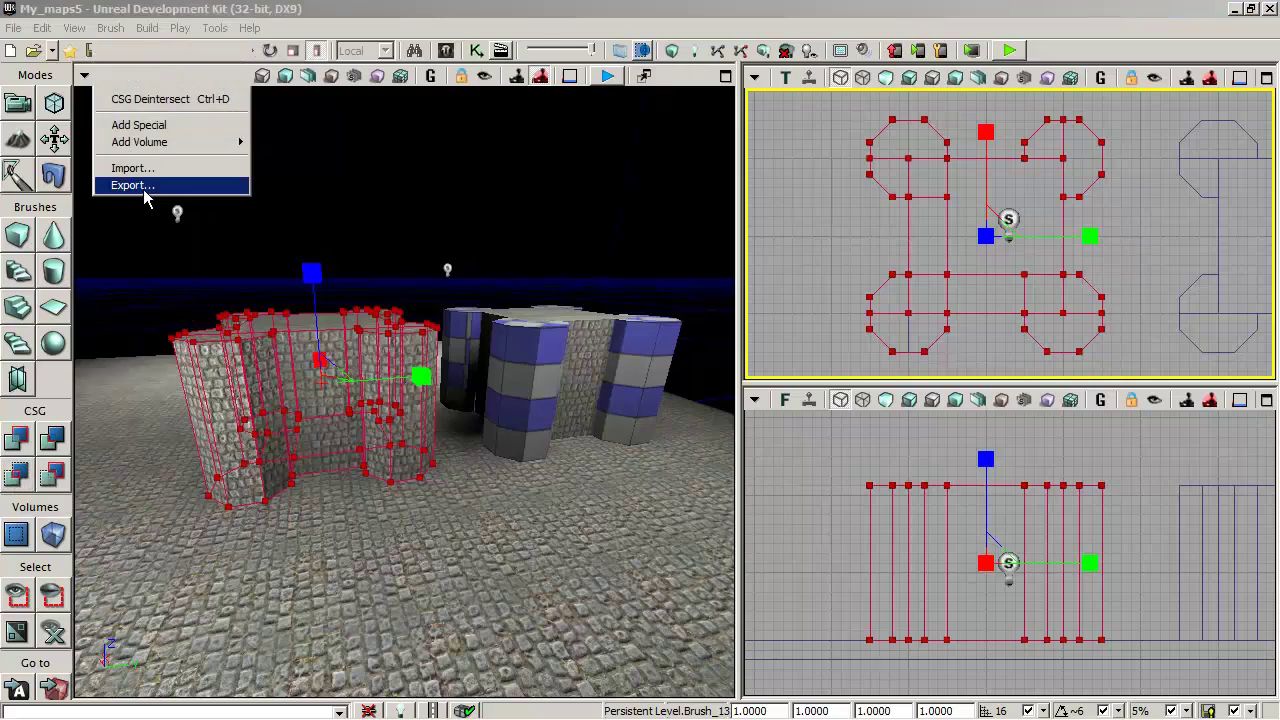
pyautogui.click(337, 342)
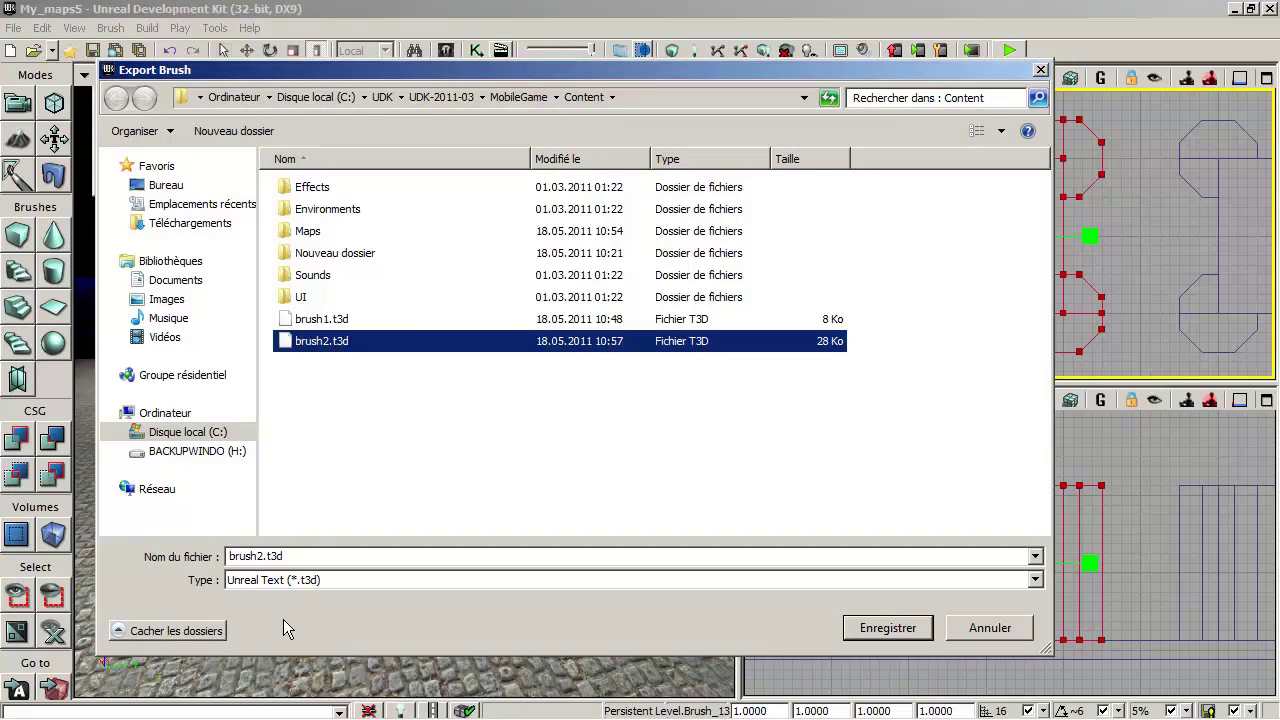
pyautogui.press('Return')
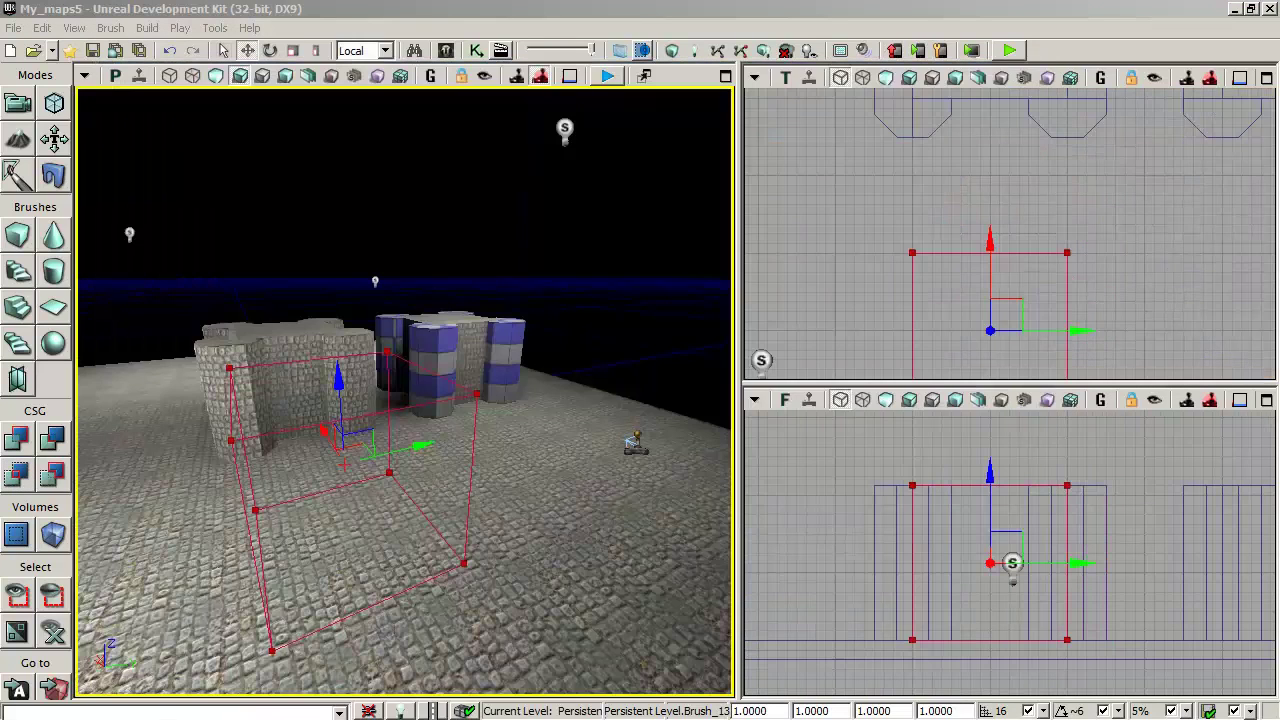
# Import brush3.t3d into the builder brush as a solid mesh with merged faces.
pyautogui.click(111, 28)
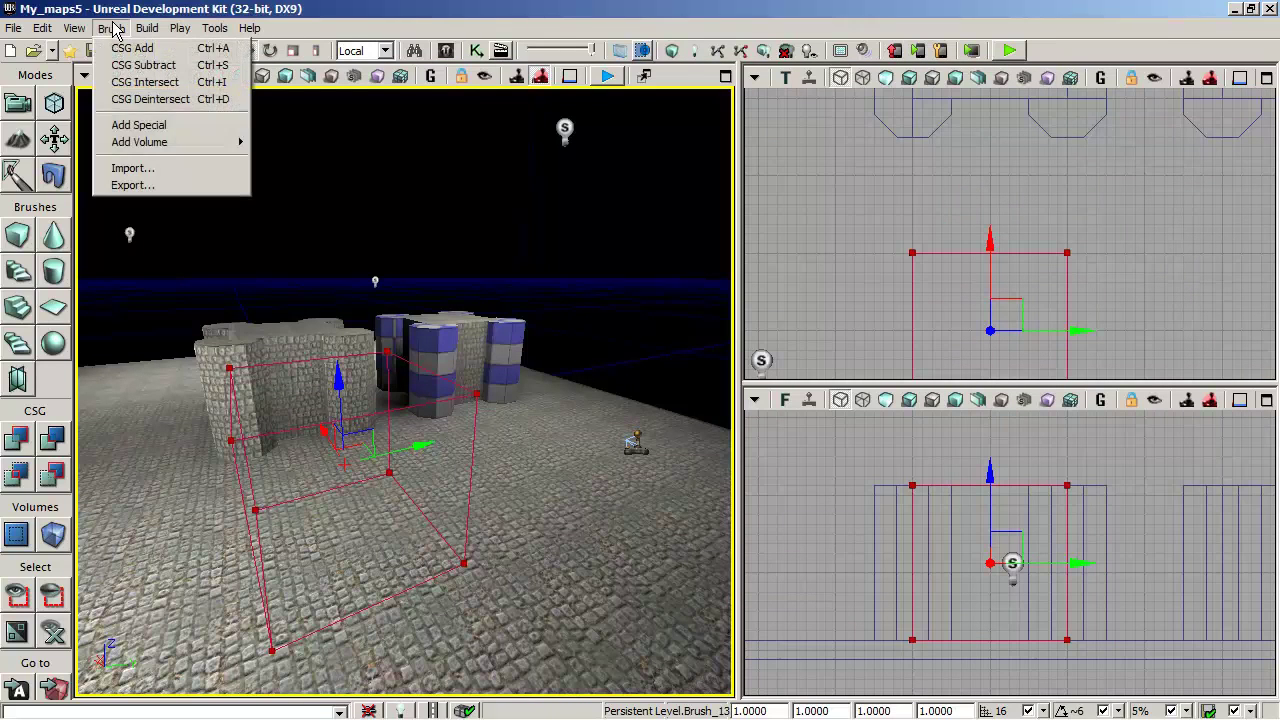
pyautogui.click(141, 167)
pyautogui.click(318, 364)
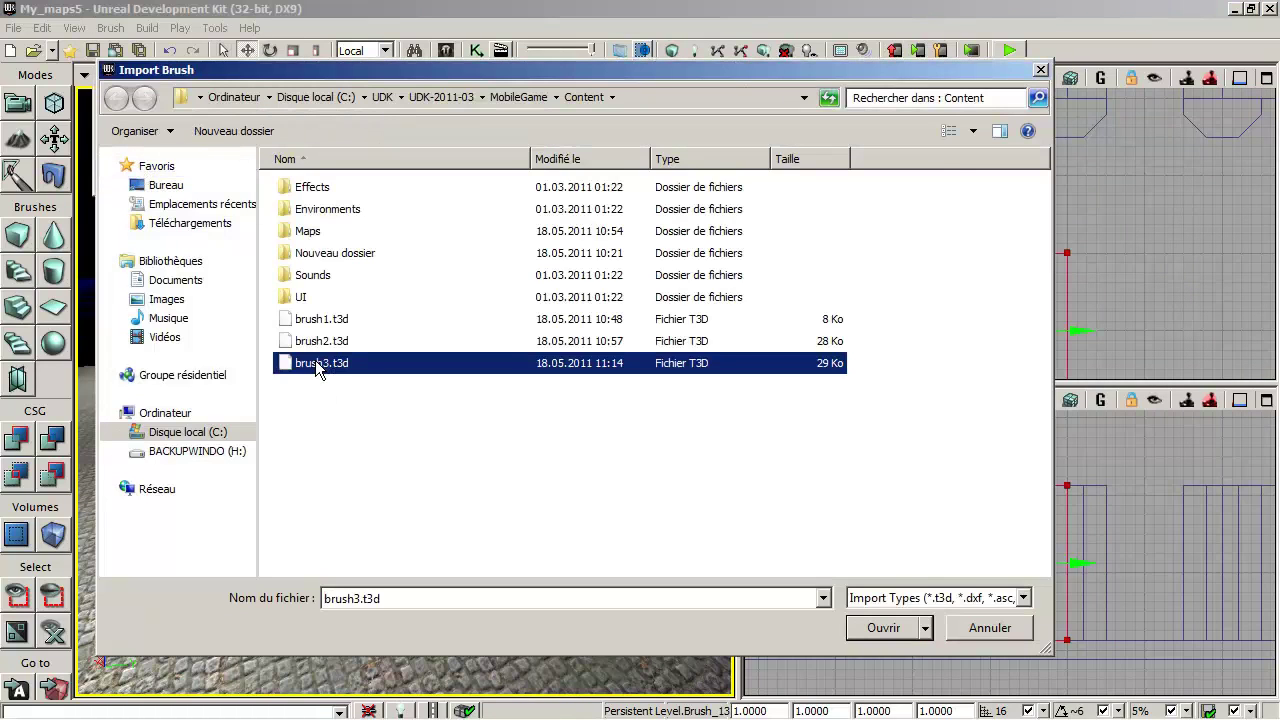
pyautogui.click(880, 630)
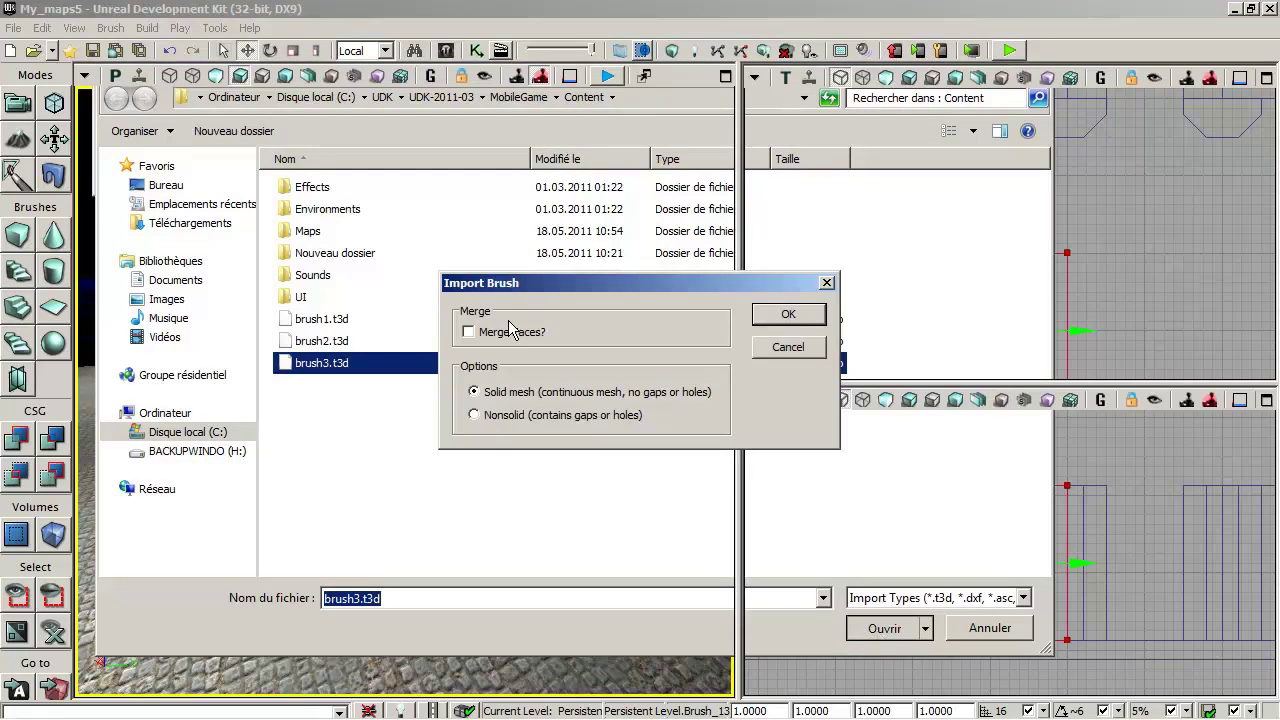
pyautogui.click(469, 332)
pyautogui.click(801, 319)
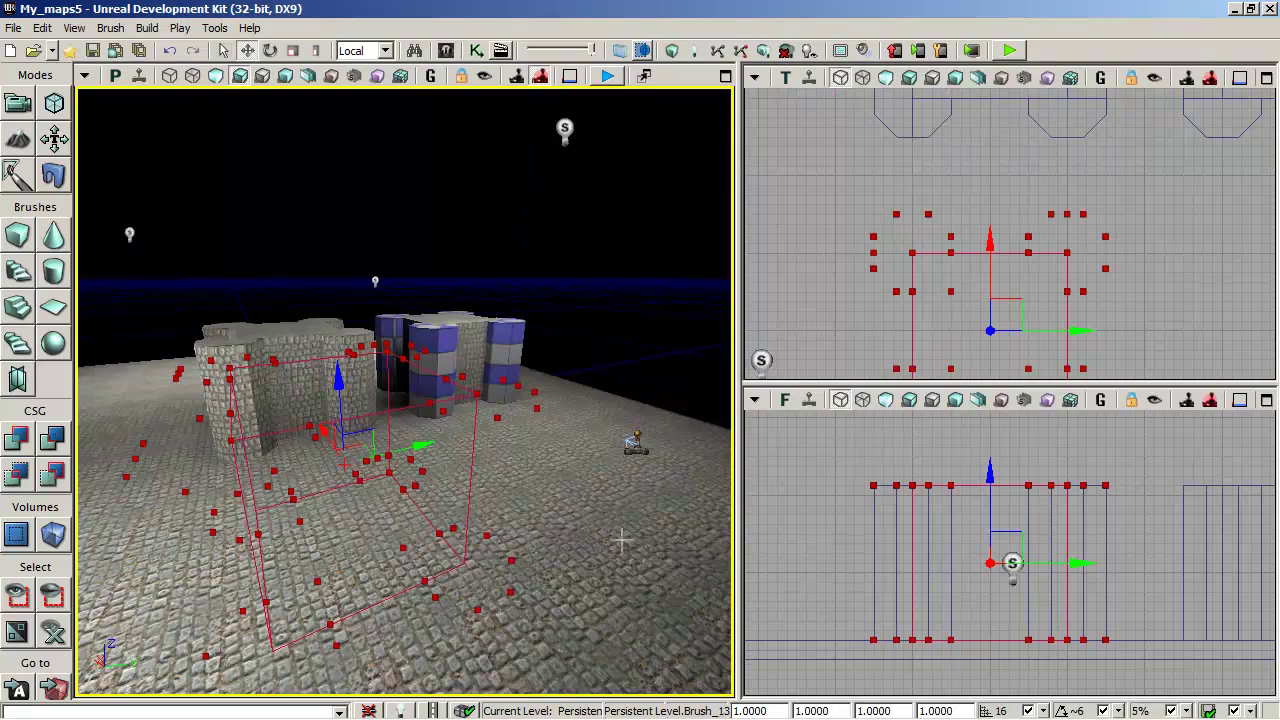
# Add the imported brush to the level as solid geometry and inspect the new textured copy without lighting.
pyautogui.click(15, 444)
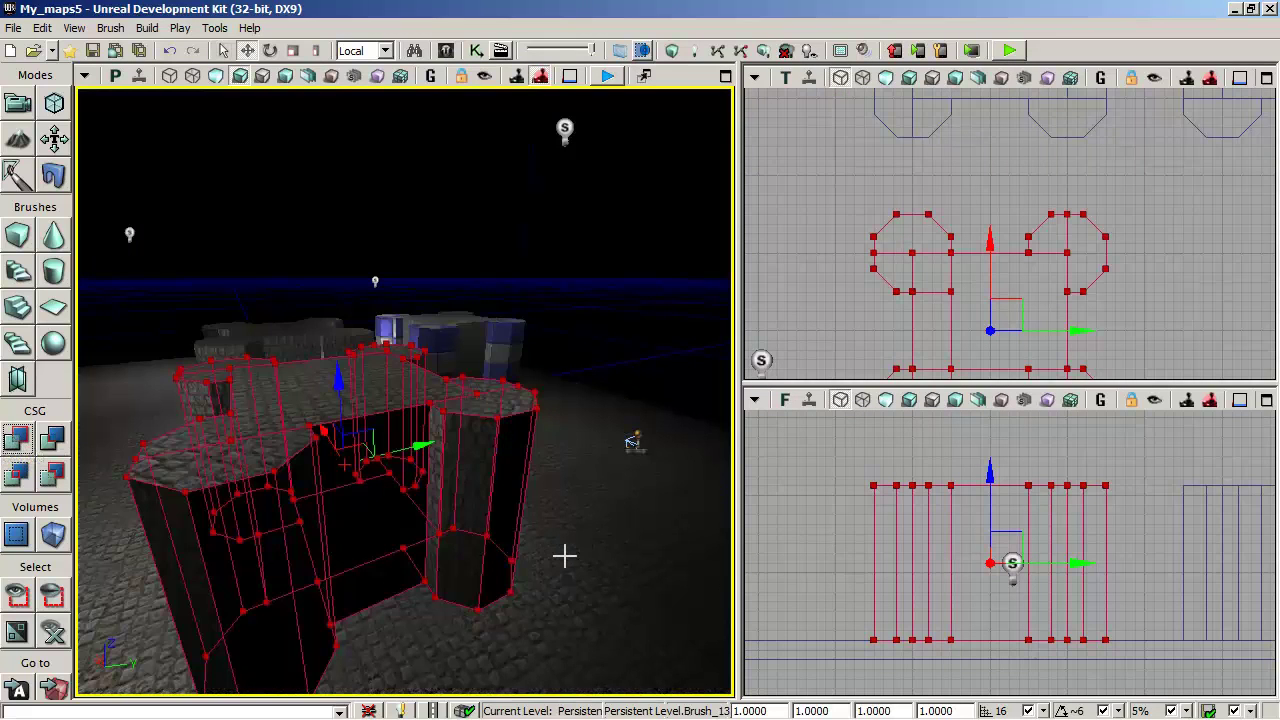
pyautogui.moveTo(563, 634); pyautogui.dragTo(562, 672)
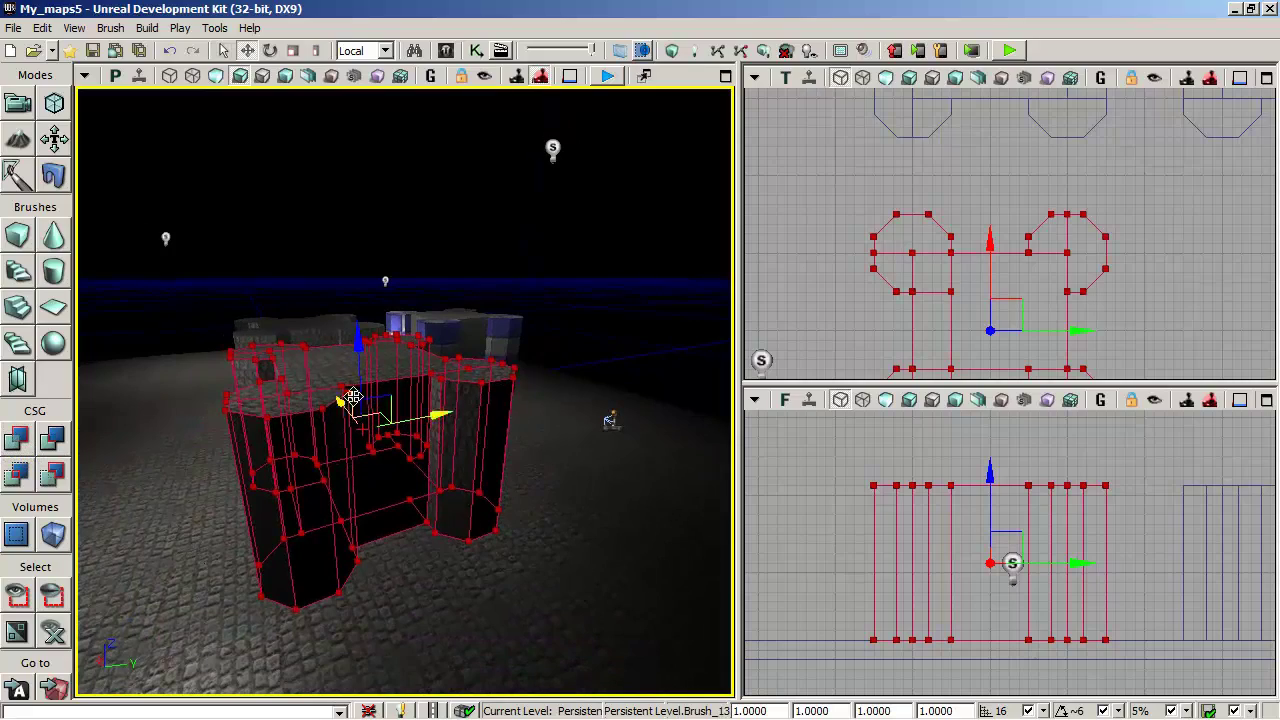
pyautogui.click(217, 77)
pyautogui.moveTo(571, 490); pyautogui.dragTo(735, 538)
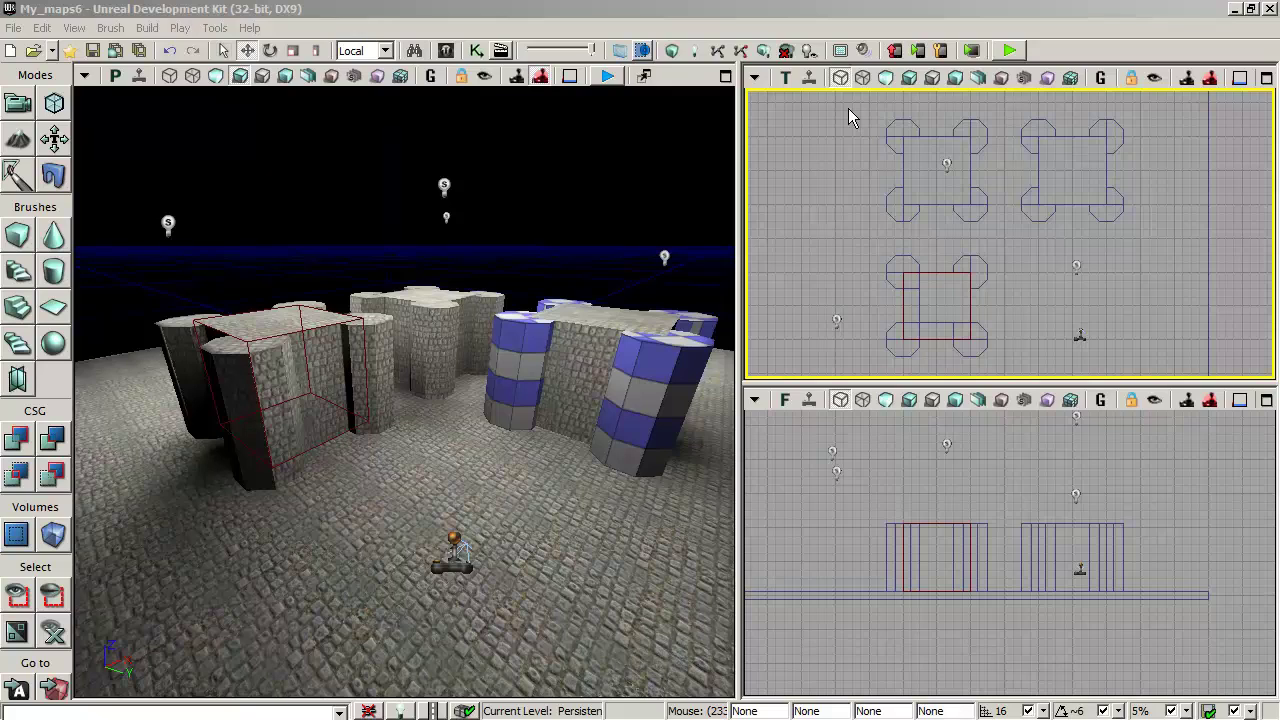
# Delete all the columned structures while keeping the lights and player start, then rebuild the entire level and dismiss the map check.
pyautogui.moveTo(848, 110)
pyautogui.keyDown('ctrl'); pyautogui.keyDown('alt'); pyautogui.mouseDown()
pyautogui.moveTo(886, 190)
pyautogui.moveTo(972, 284)
pyautogui.moveTo(1058, 354)
pyautogui.moveTo(1142, 366)
pyautogui.mouseUp(); pyautogui.keyUp('alt'); pyautogui.keyUp('ctrl')
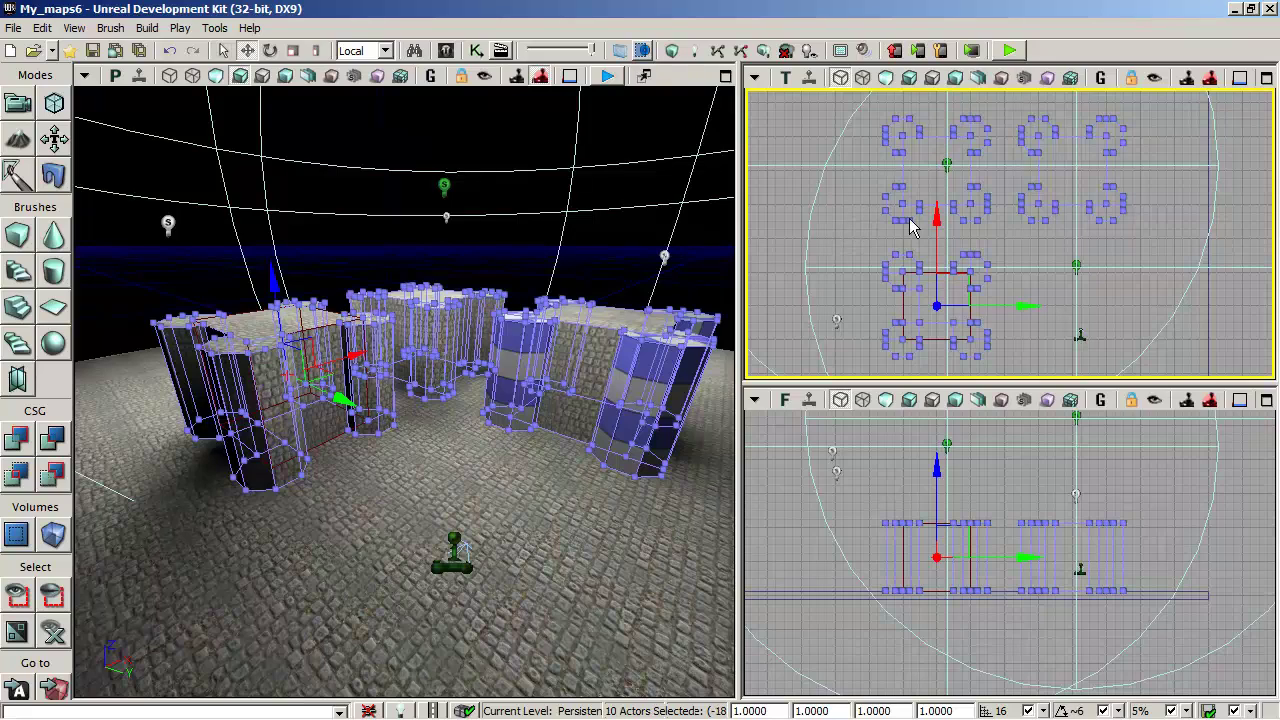
pyautogui.keyDown('ctrl'); pyautogui.click(1076, 265); pyautogui.keyUp('ctrl')
pyautogui.keyDown('ctrl'); pyautogui.click(947, 163); pyautogui.keyUp('ctrl')
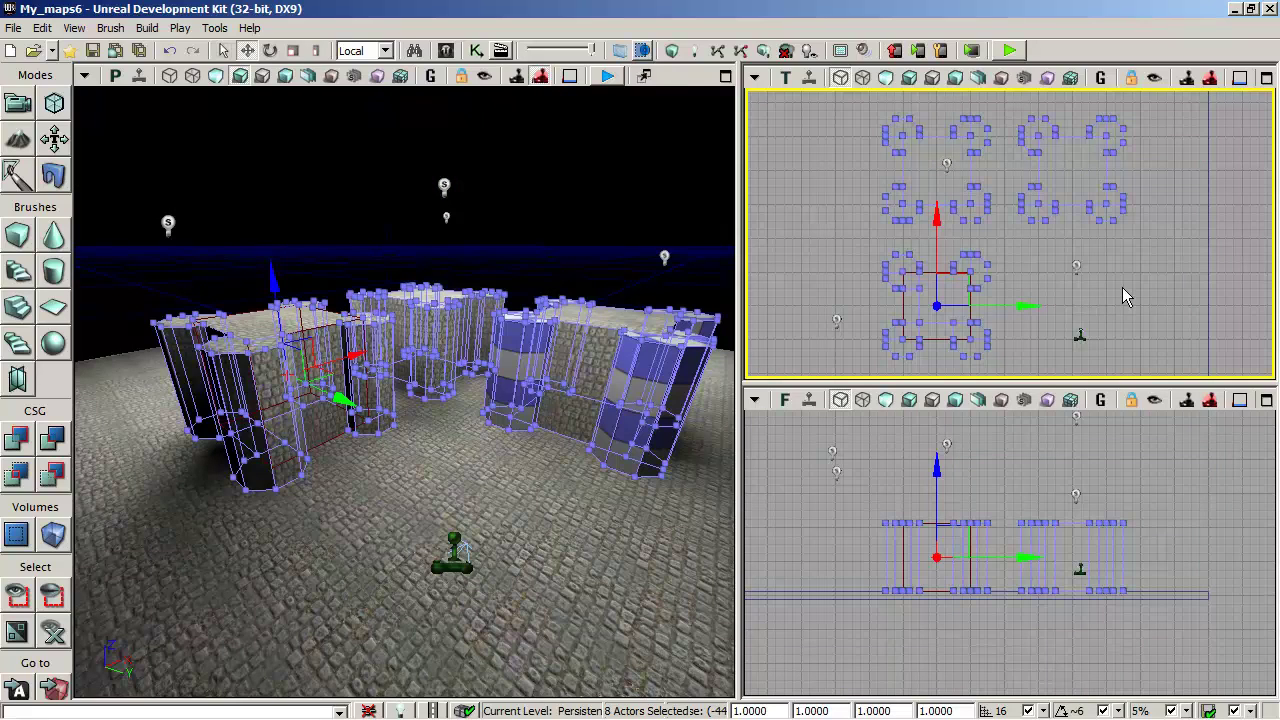
pyautogui.keyDown('ctrl'); pyautogui.click(1080, 340); pyautogui.keyUp('ctrl')
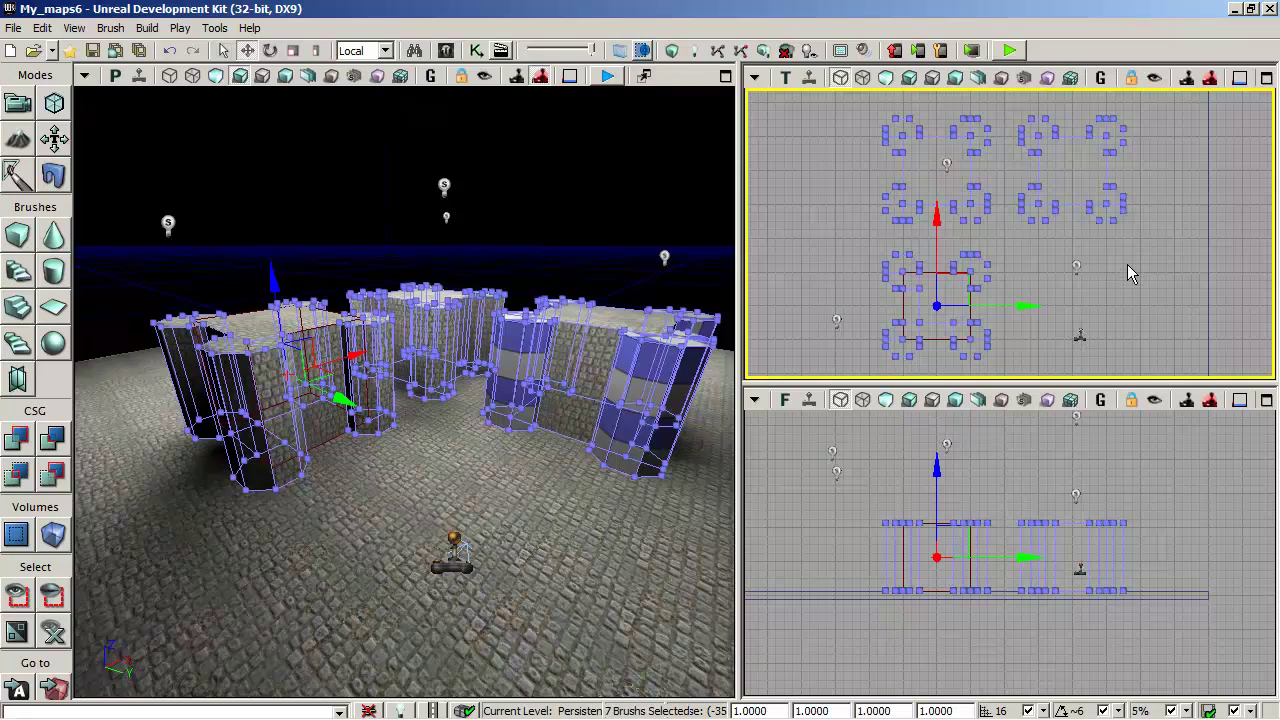
pyautogui.press('Delete')
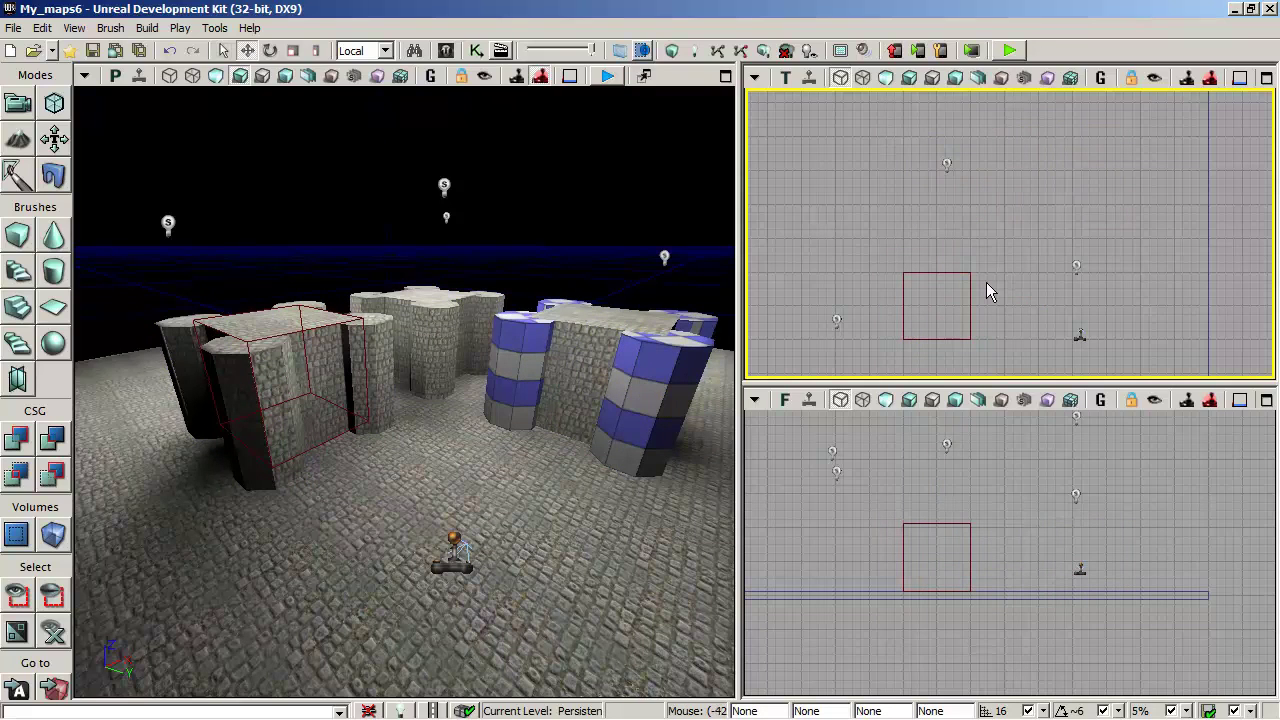
pyautogui.click(764, 51)
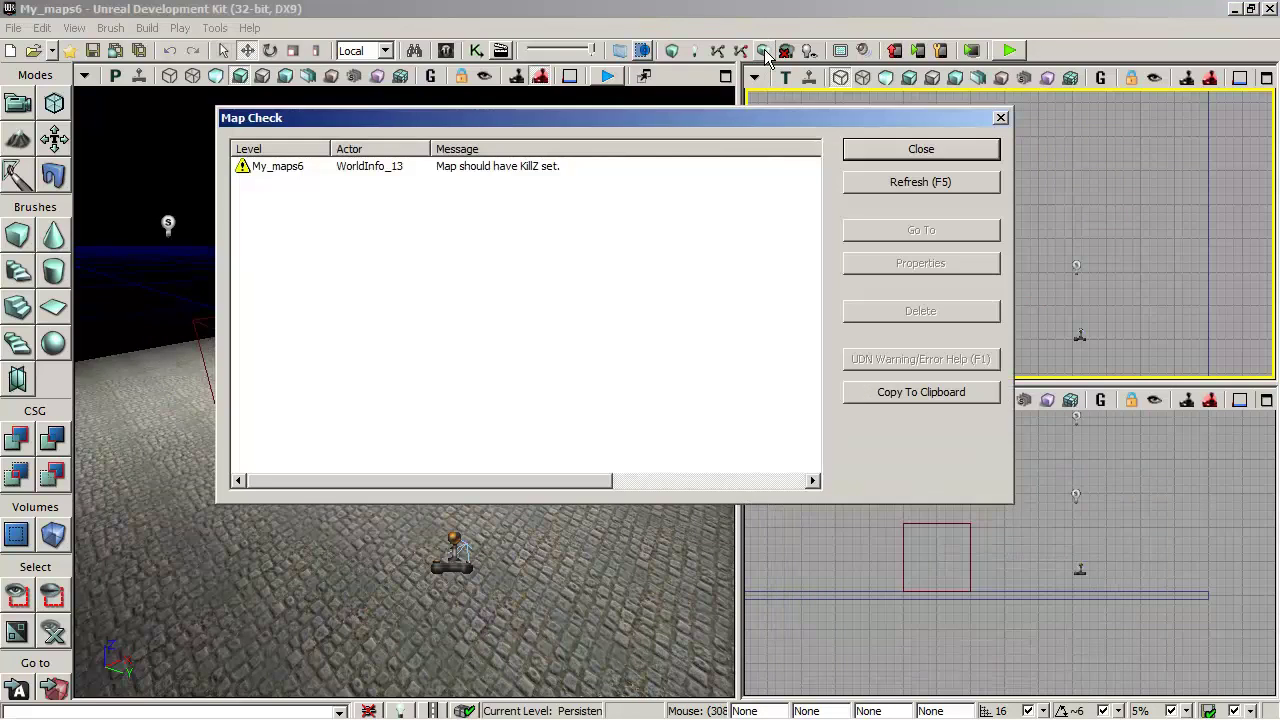
pyautogui.click(914, 150)
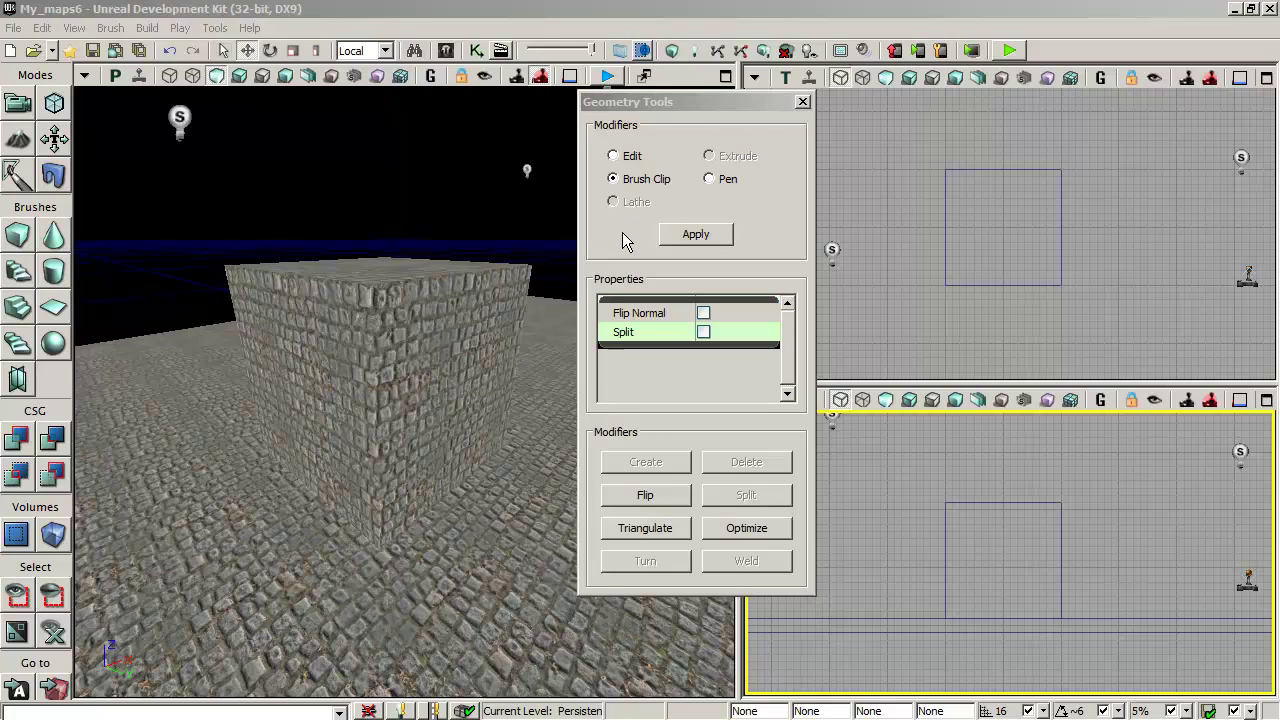
# Split the cobbled cube with Brush Clip along a slightly sloped line across its front view, and close the geometry tools.
pyautogui.click(945, 547)
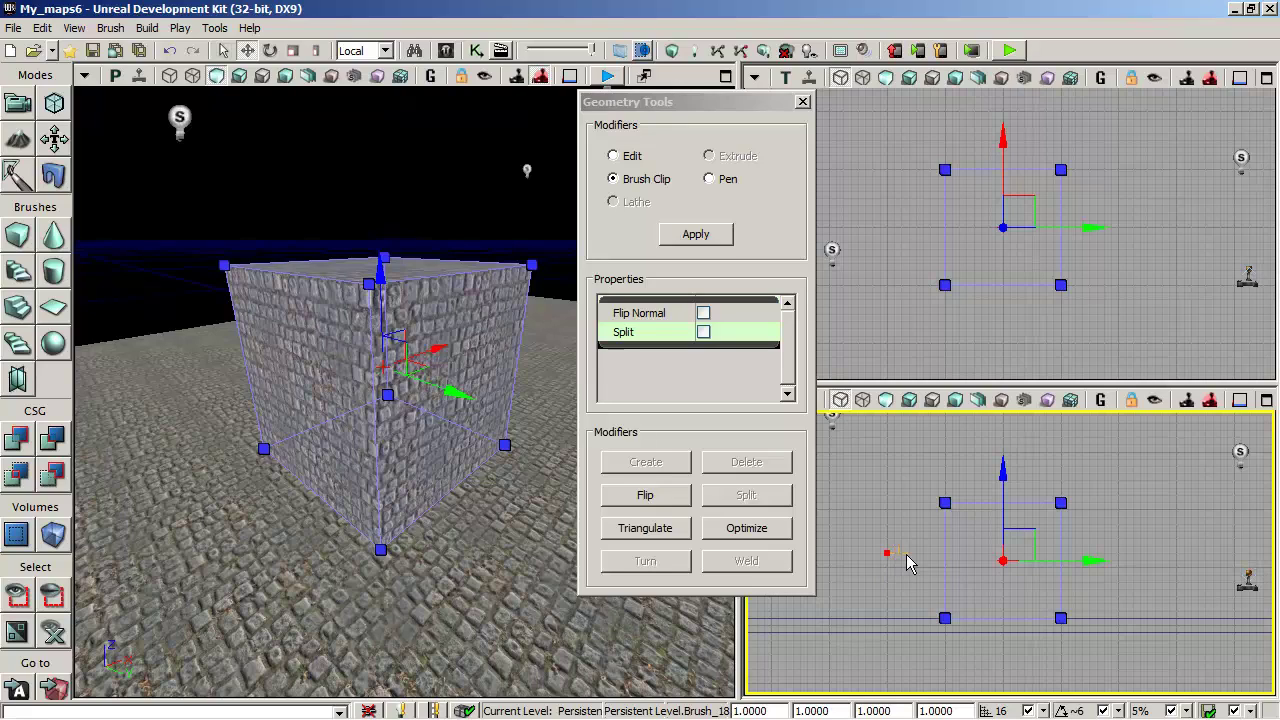
pyautogui.click(1126, 517)
pyautogui.click(703, 332)
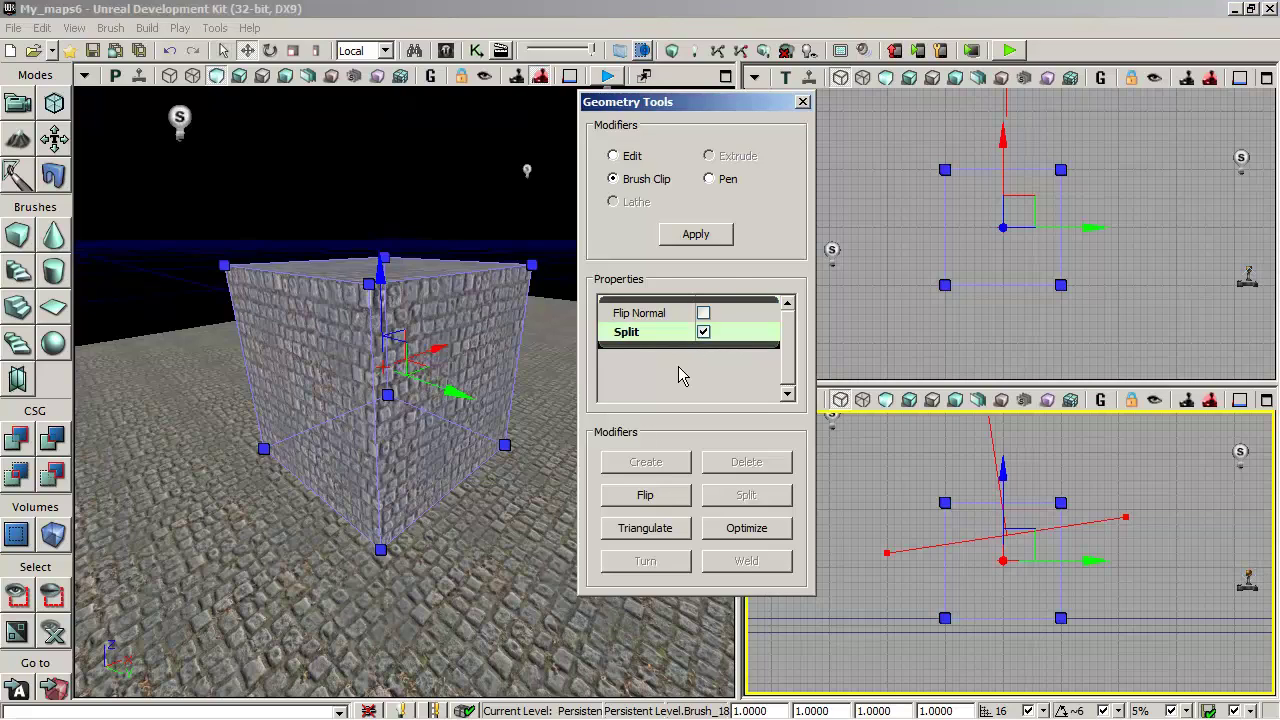
pyautogui.click(696, 234)
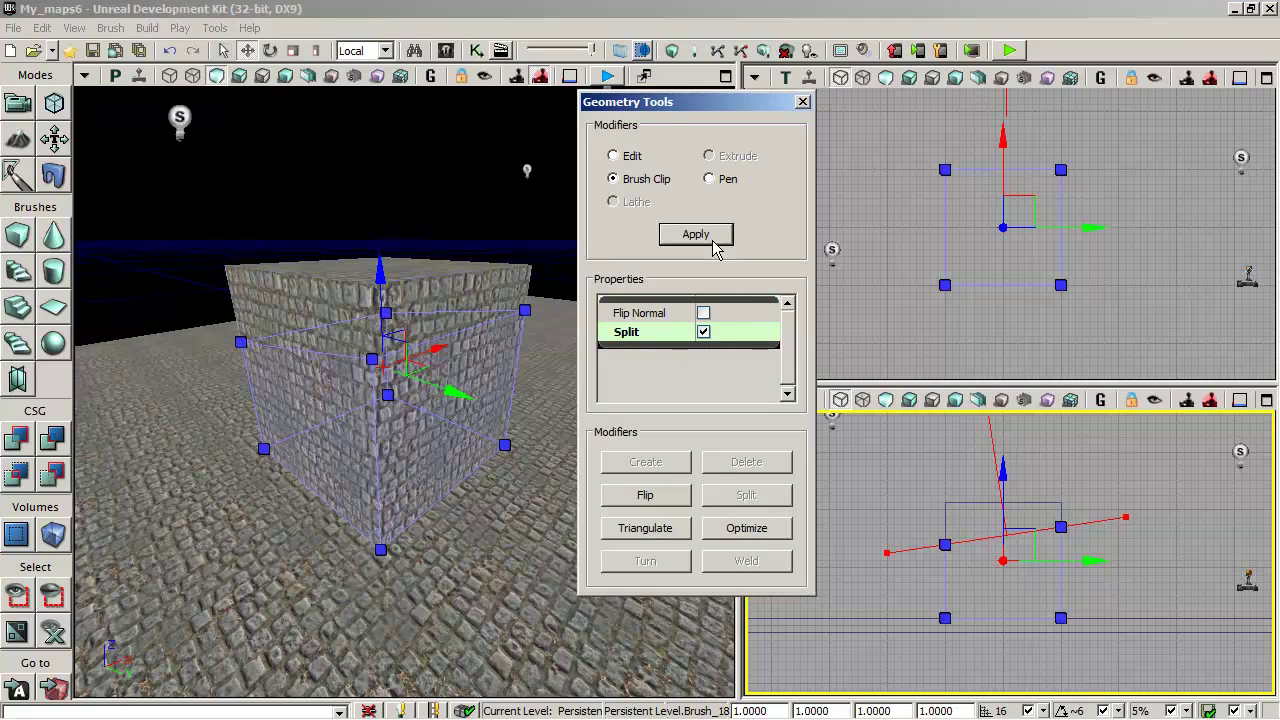
pyautogui.click(802, 101)
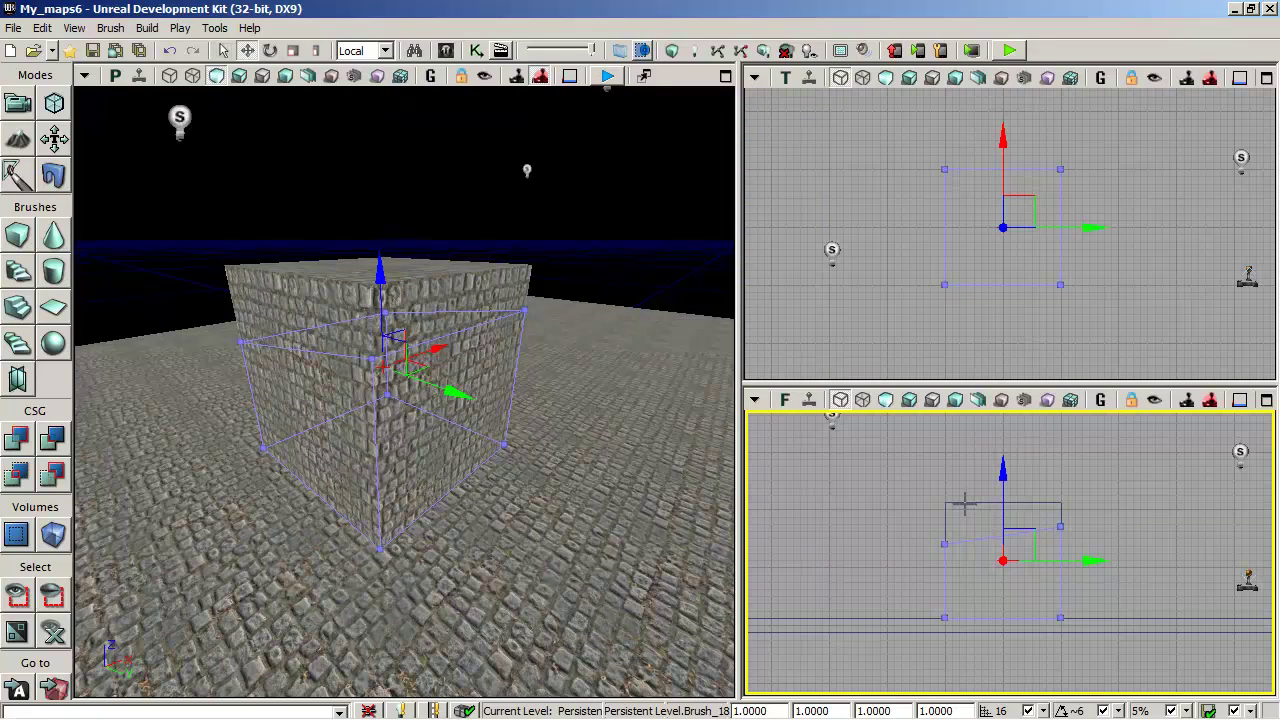
# Raise the upper piece of the split cube clear of the lower one, rebuild the entire level and dismiss the map check.
pyautogui.click(964, 503)
pyautogui.moveTo(1006, 471); pyautogui.dragTo(1004, 427)
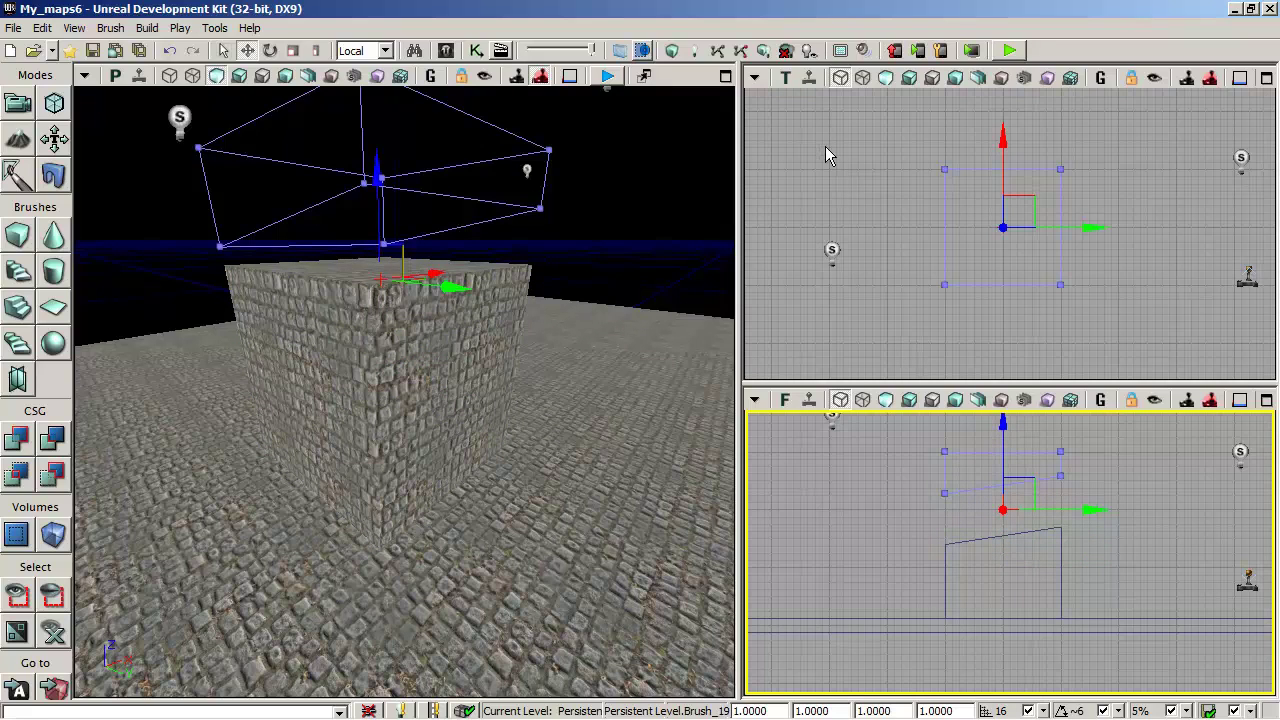
pyautogui.click(764, 51)
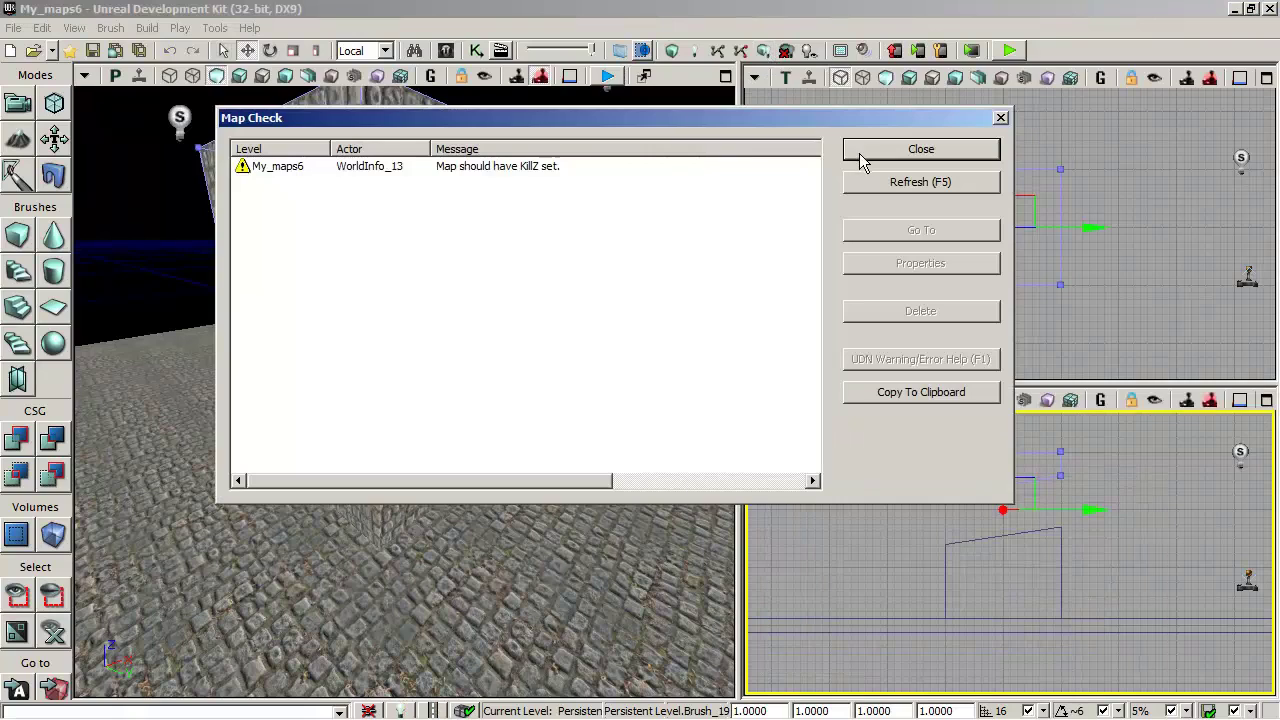
pyautogui.click(921, 149)
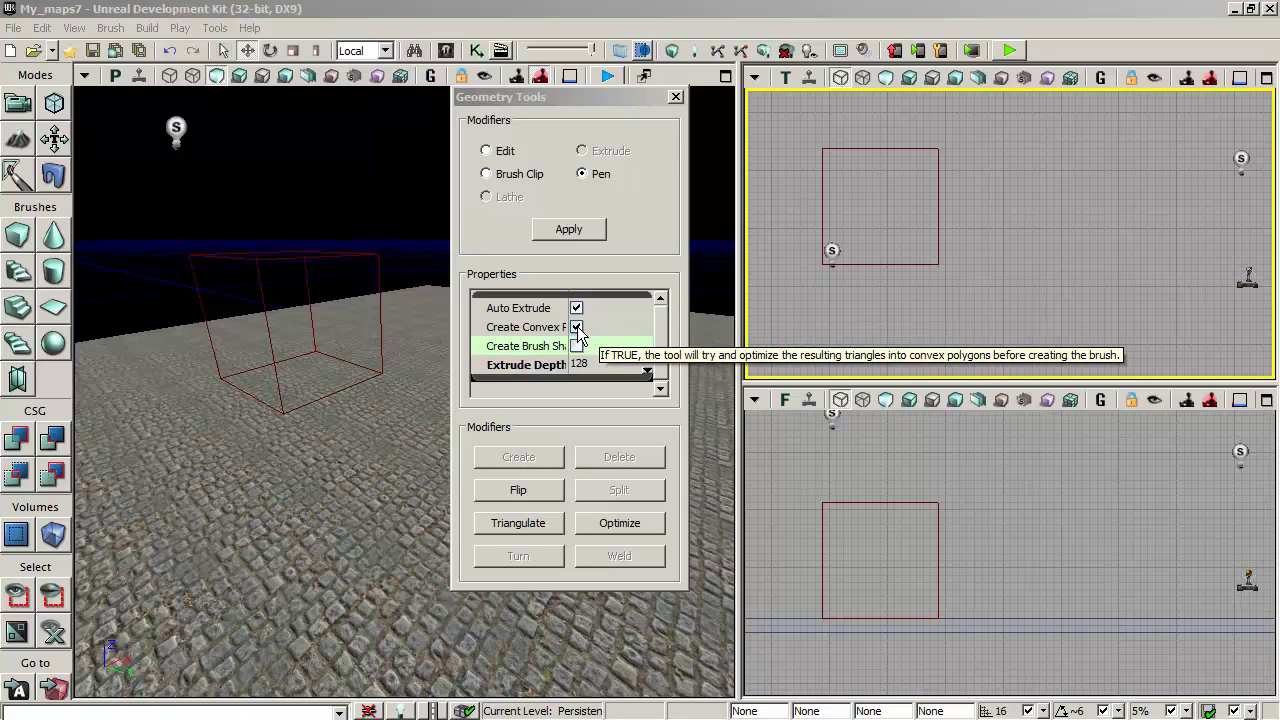
# Draw a closed nine-point Pen outline with a V notch in the top view beside the builder cube, auto-extruded to a depth of 128.
pyautogui.click(600, 364)
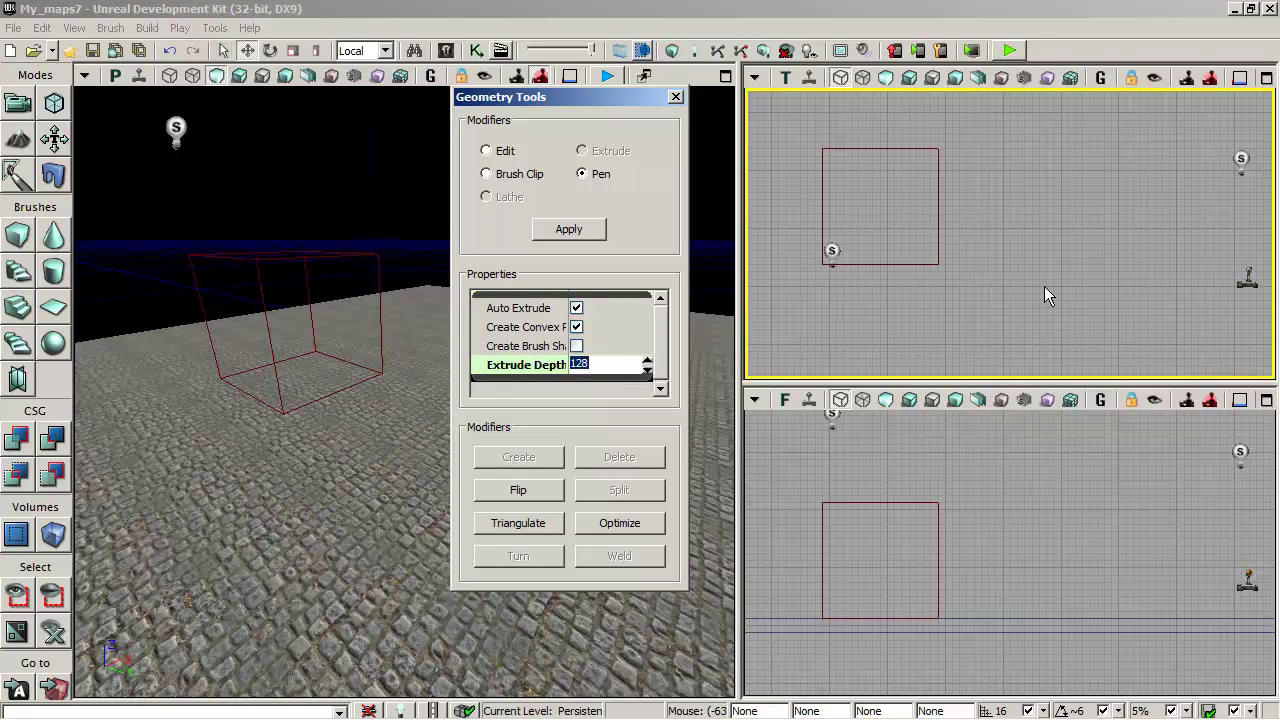
pyautogui.moveTo(1044, 286)
pyautogui.mouseDown()
pyautogui.moveTo(1000, 251)
pyautogui.moveTo(894, 263)
pyautogui.moveTo(871, 251)
pyautogui.moveTo(894, 266)
pyautogui.mouseUp()
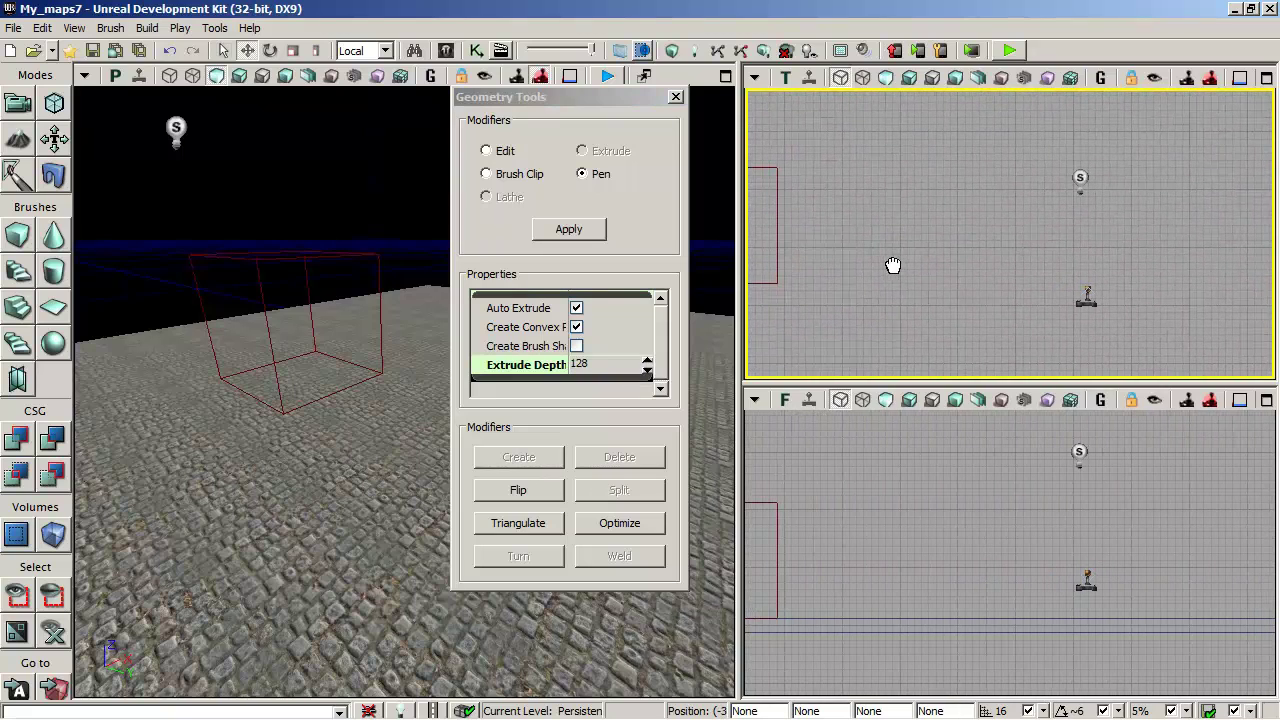
pyautogui.click(841, 190)
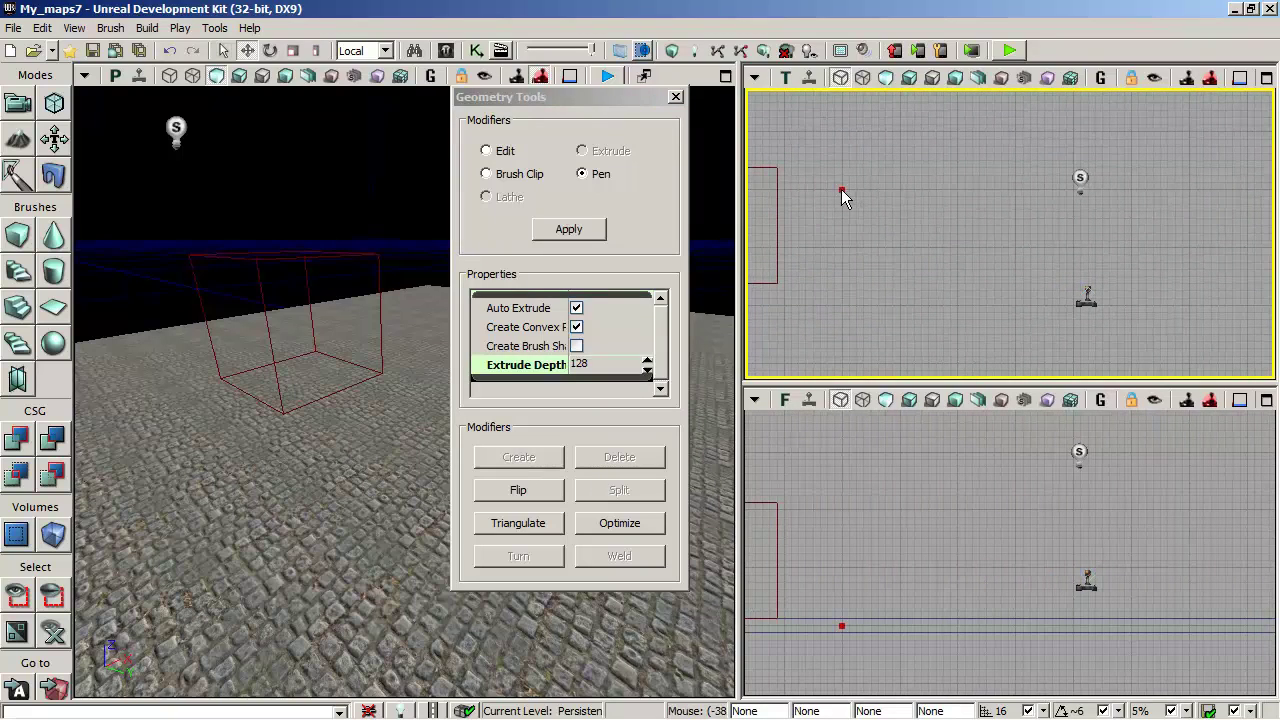
pyautogui.click(957, 191)
pyautogui.click(958, 132)
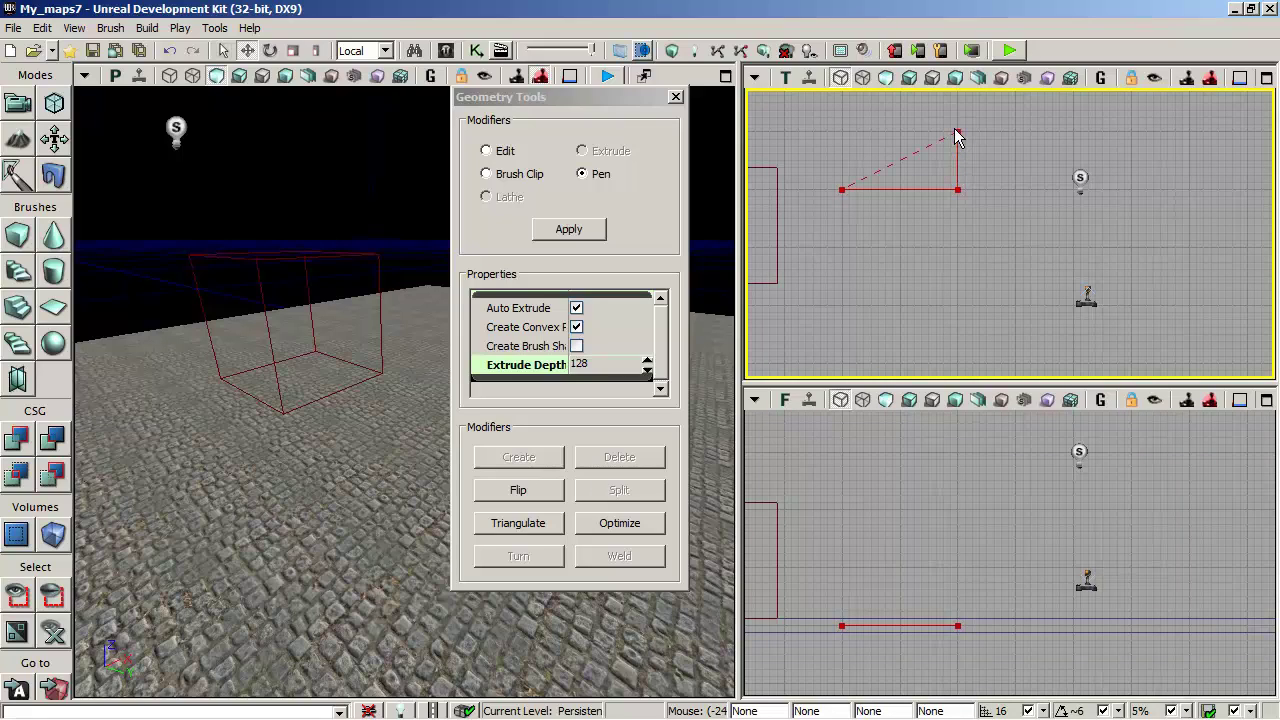
pyautogui.click(1133, 132)
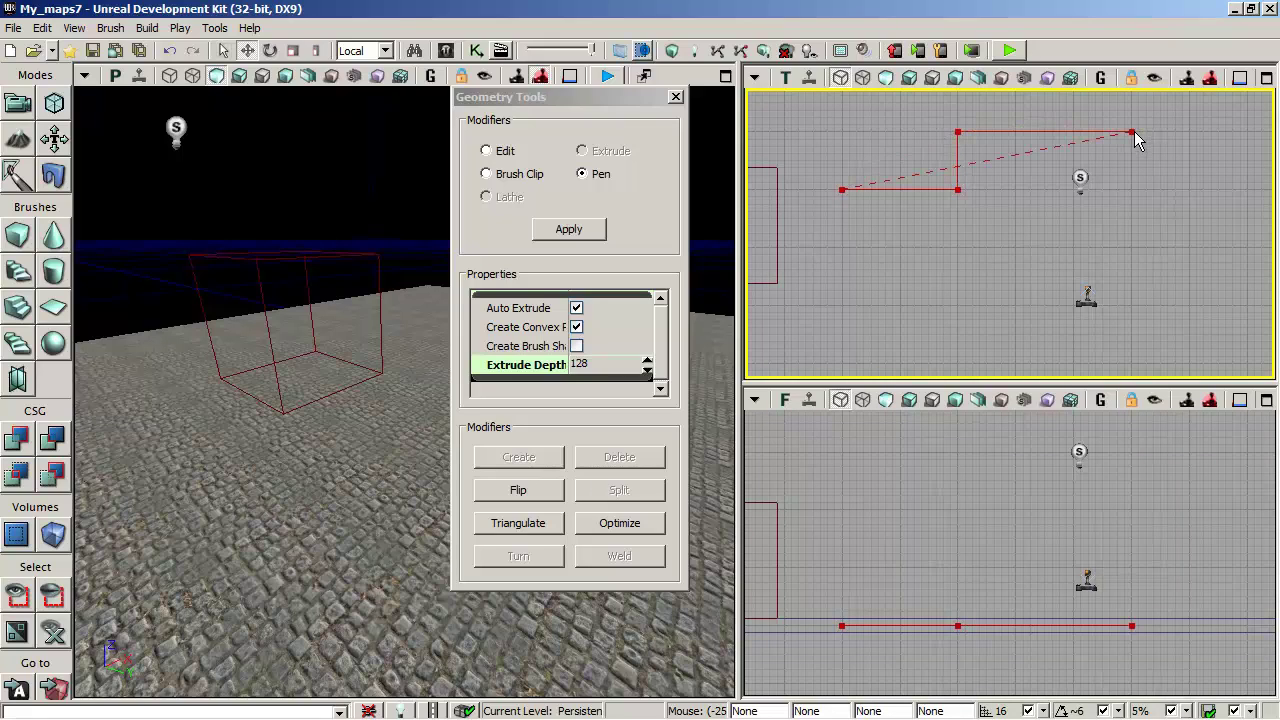
pyautogui.click(1240, 247)
pyautogui.click(1131, 362)
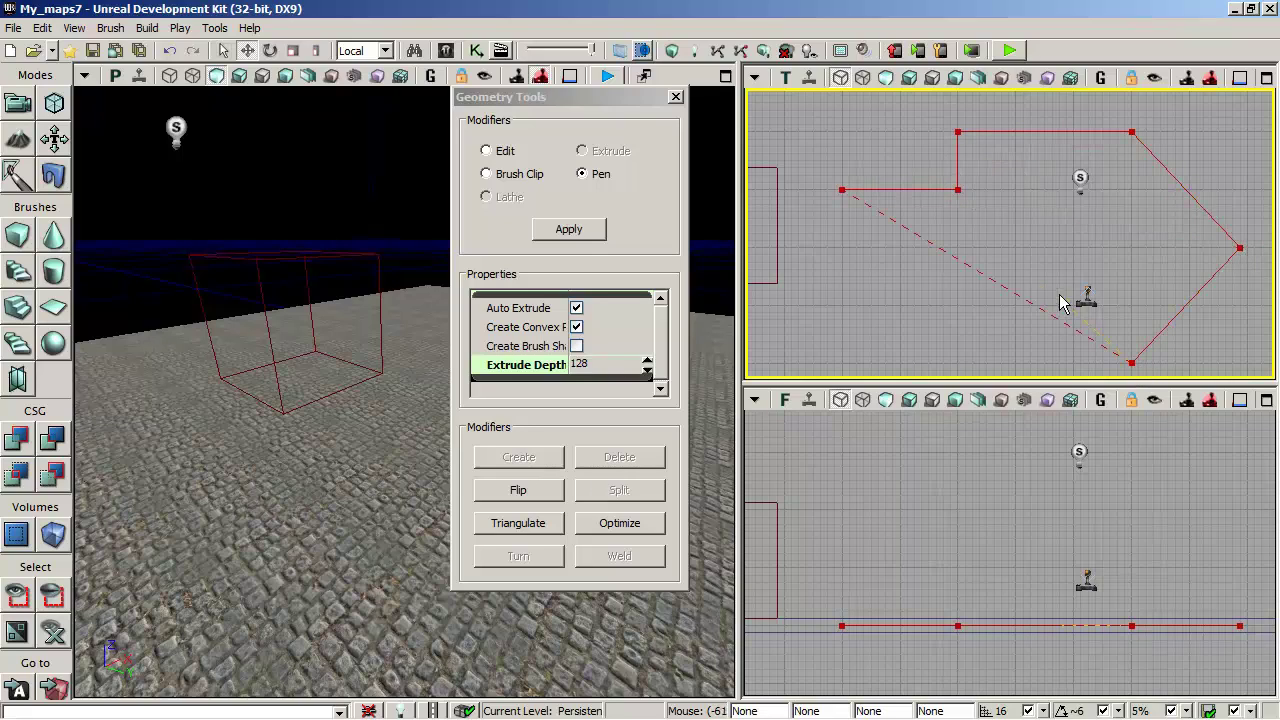
pyautogui.click(1008, 276)
pyautogui.click(899, 362)
pyautogui.click(842, 363)
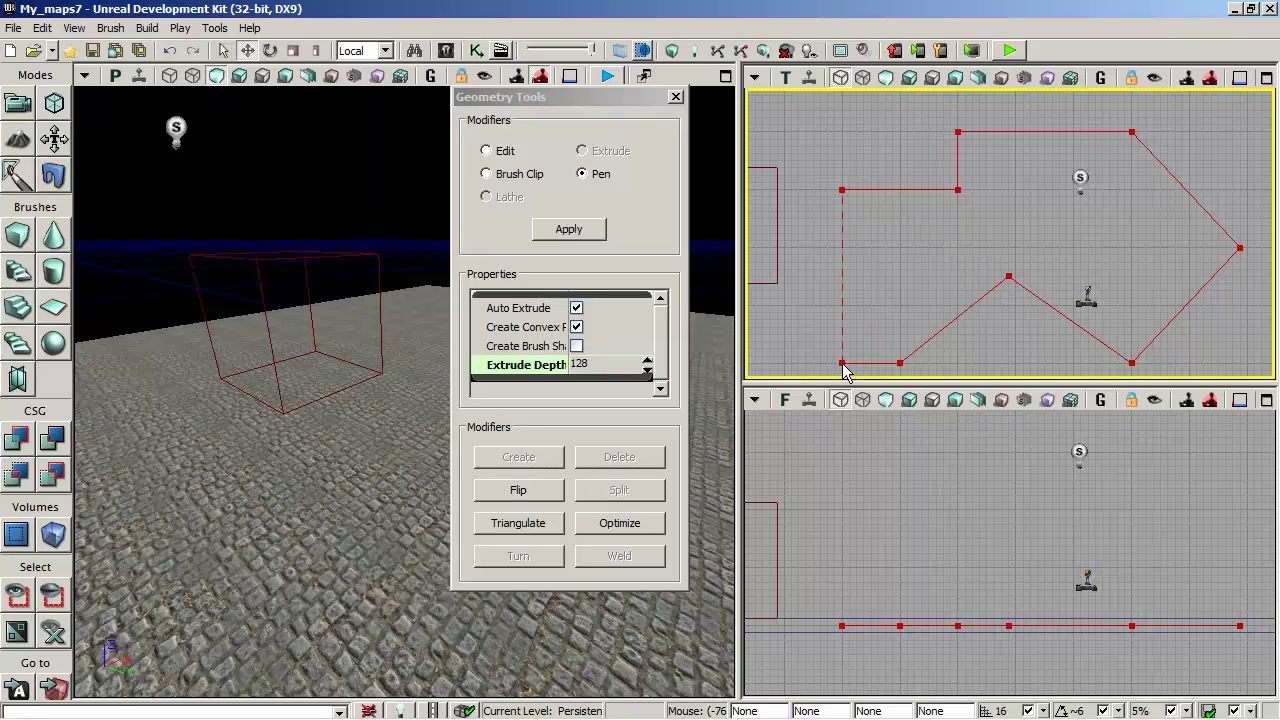
pyautogui.press('Return')
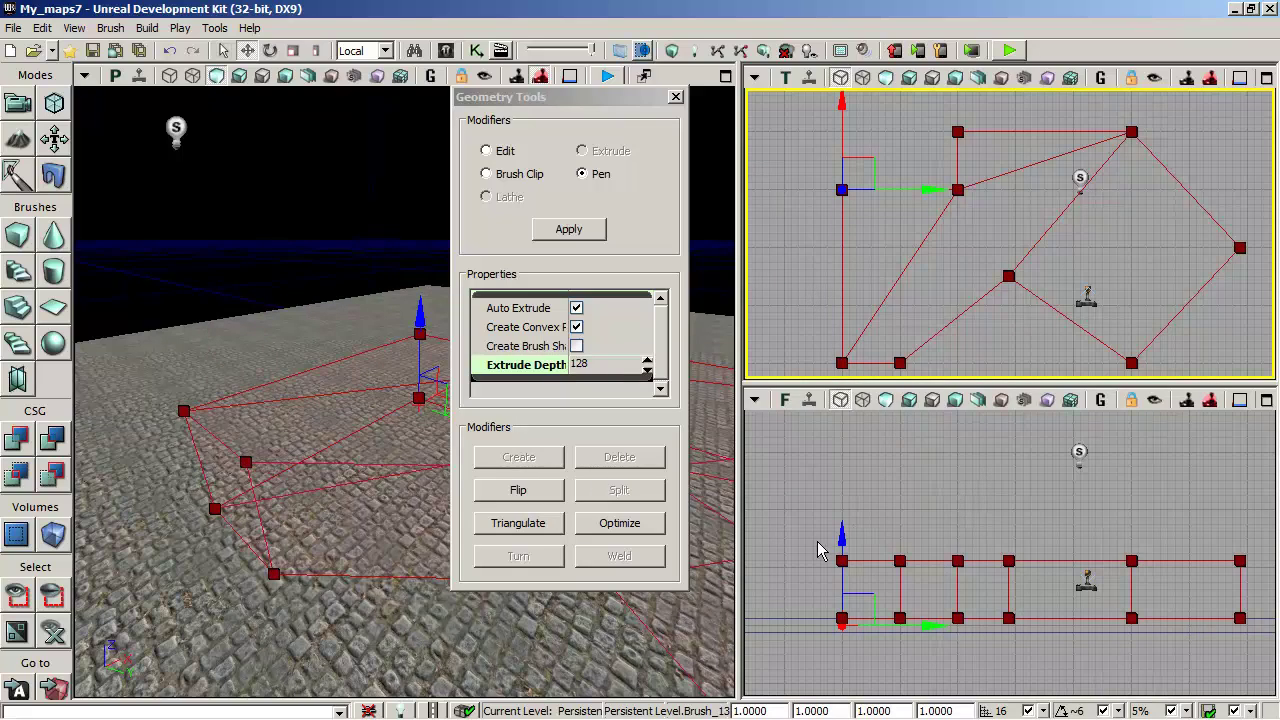
# Close the geometry tools and add the pen-drawn brush to the level as solid geometry with the M_Cobble_02 material.
pyautogui.moveTo(844, 537); pyautogui.dragTo(841, 535)
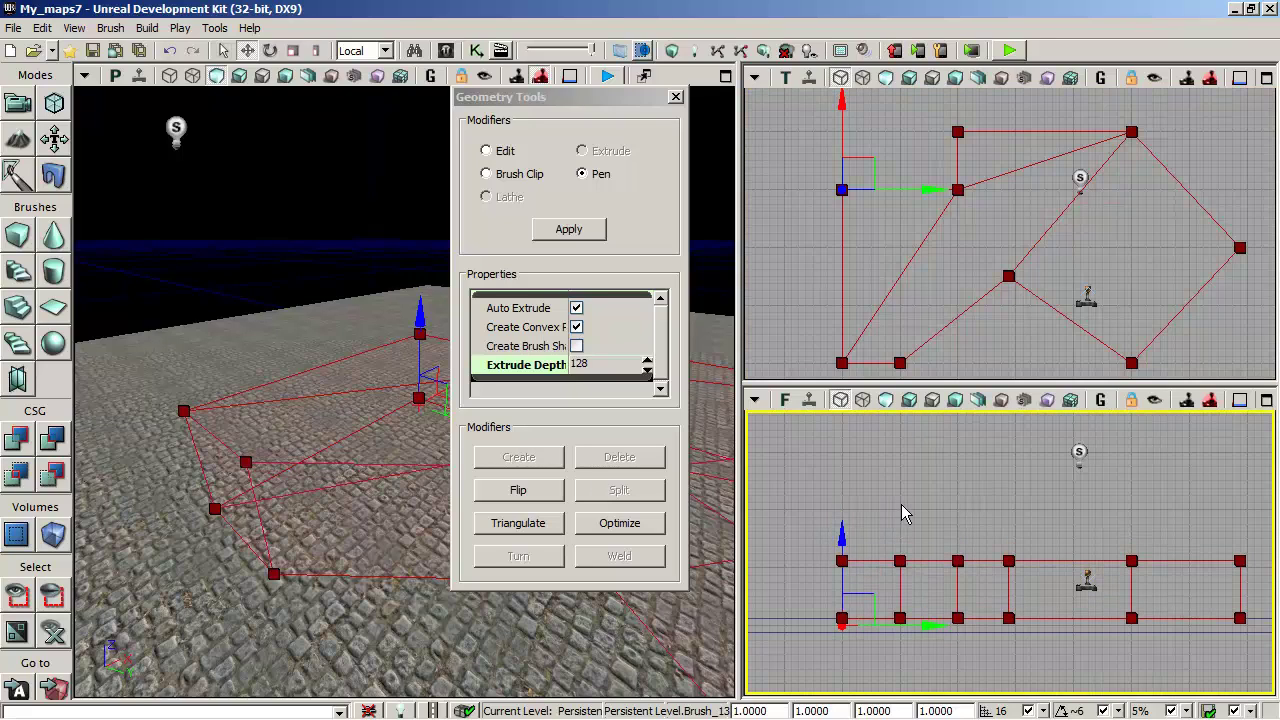
pyautogui.click(675, 98)
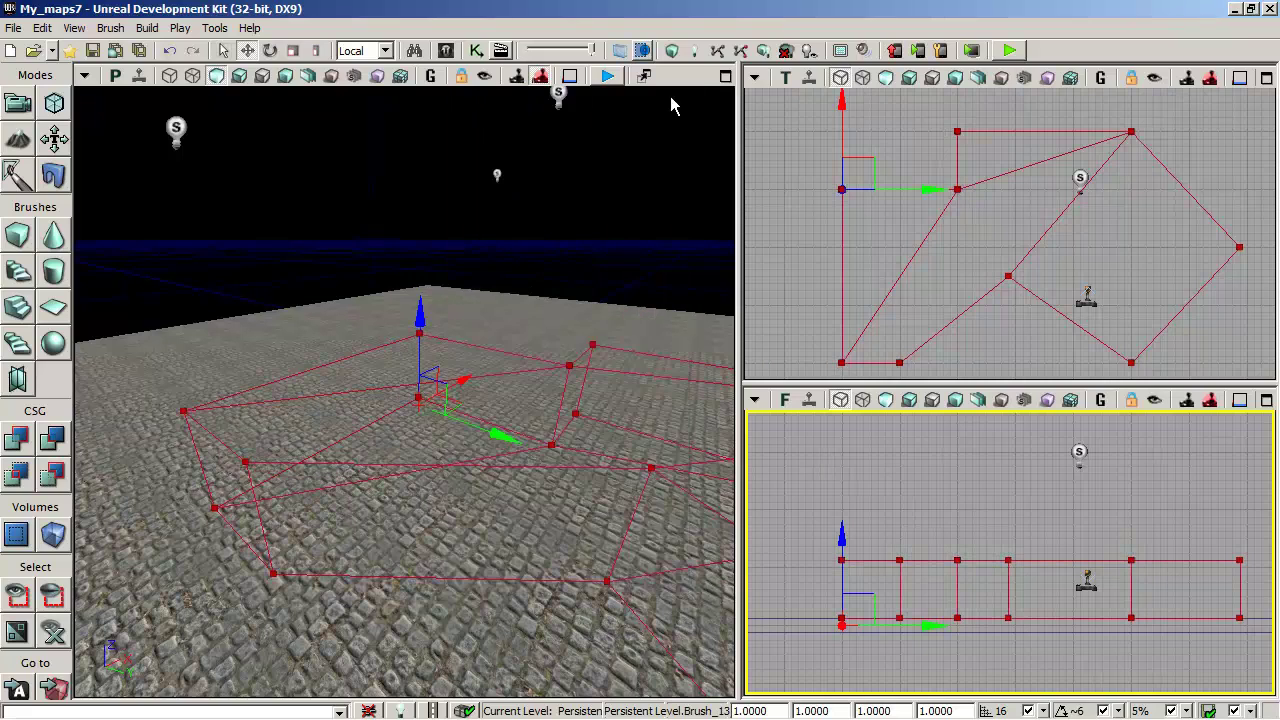
pyautogui.click(443, 54)
pyautogui.click(958, 560)
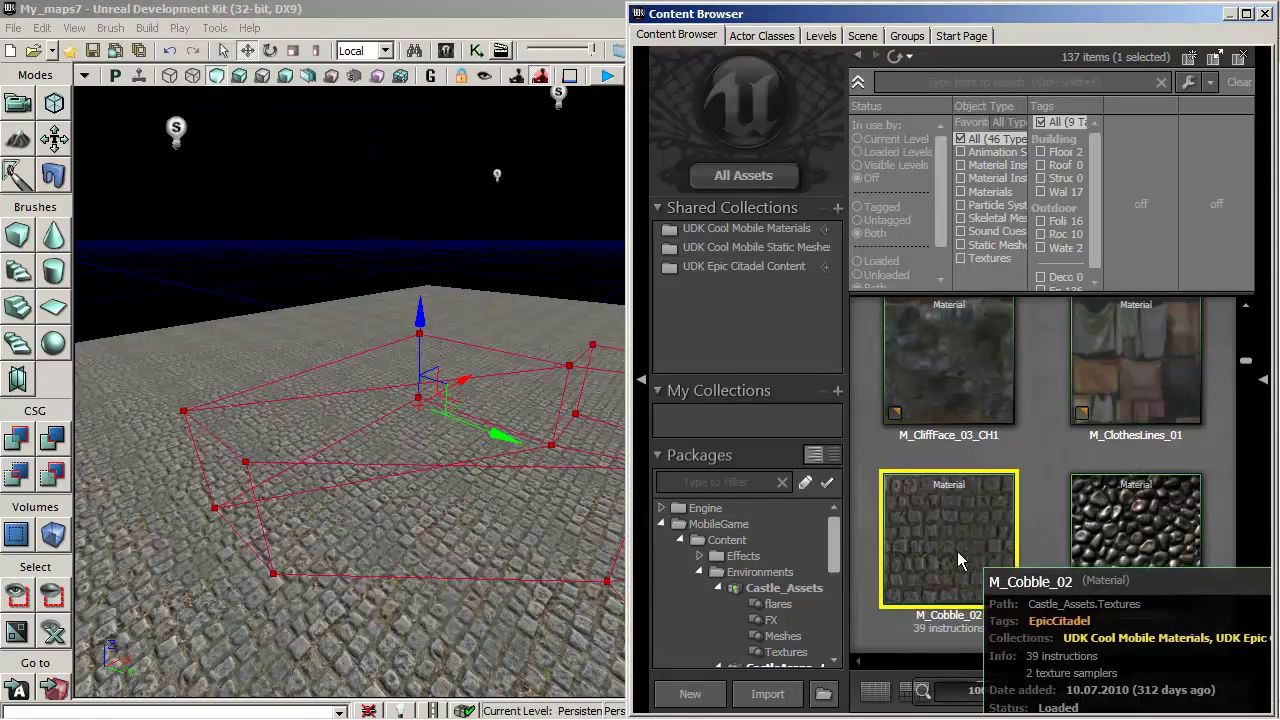
pyautogui.click(16, 437)
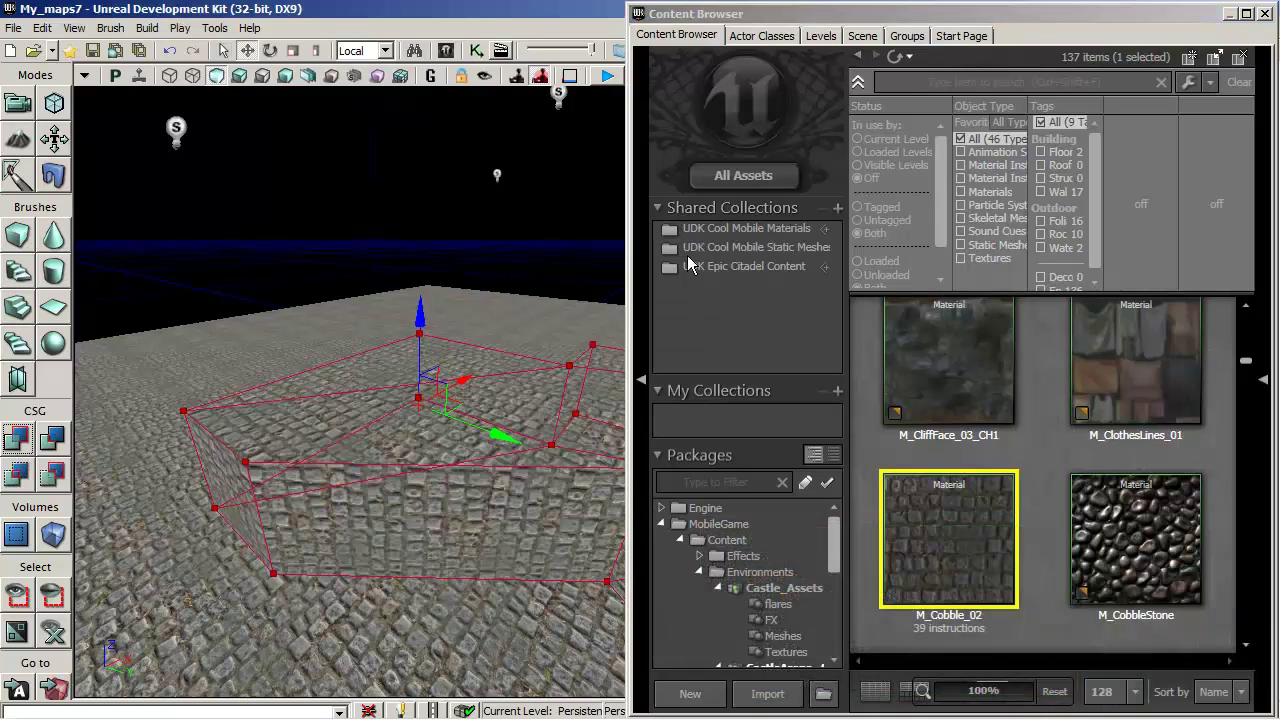
pyautogui.click(1264, 14)
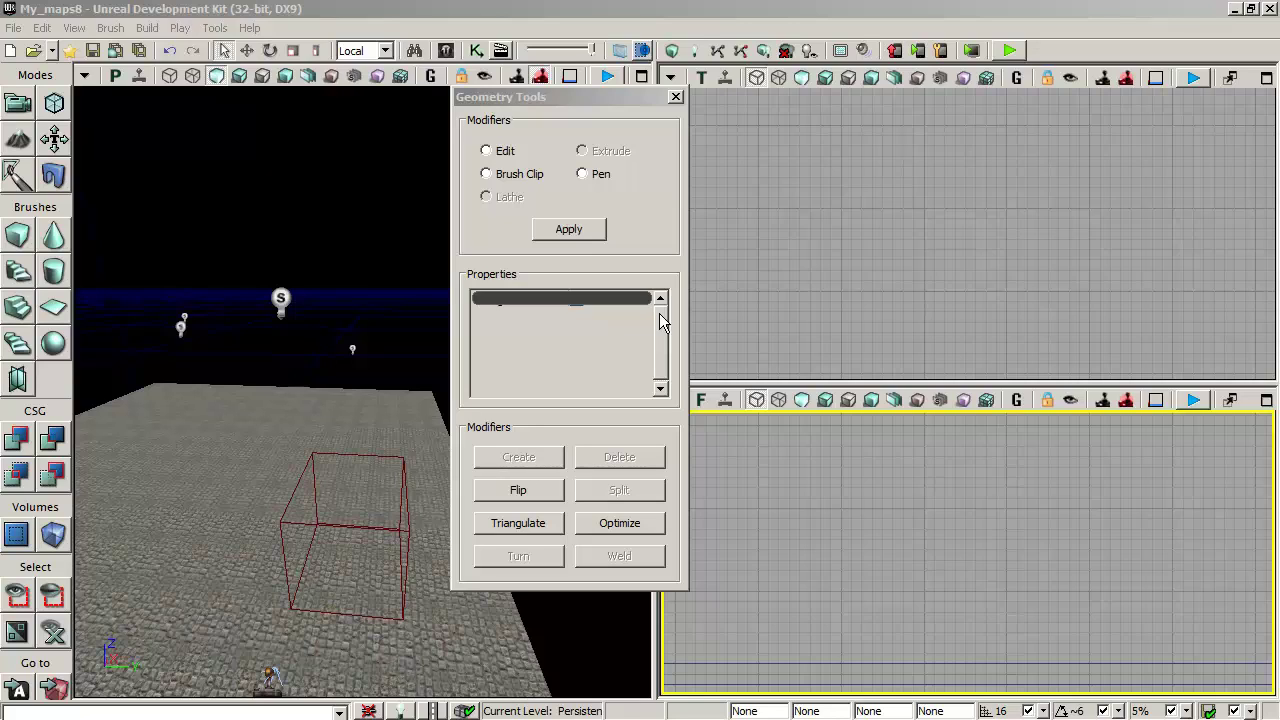
# Draw an eight-point U-shaped Pen profile in the front view as a brush shape, with Auto Extrude off and Create Brush Shape on.
pyautogui.click(583, 174)
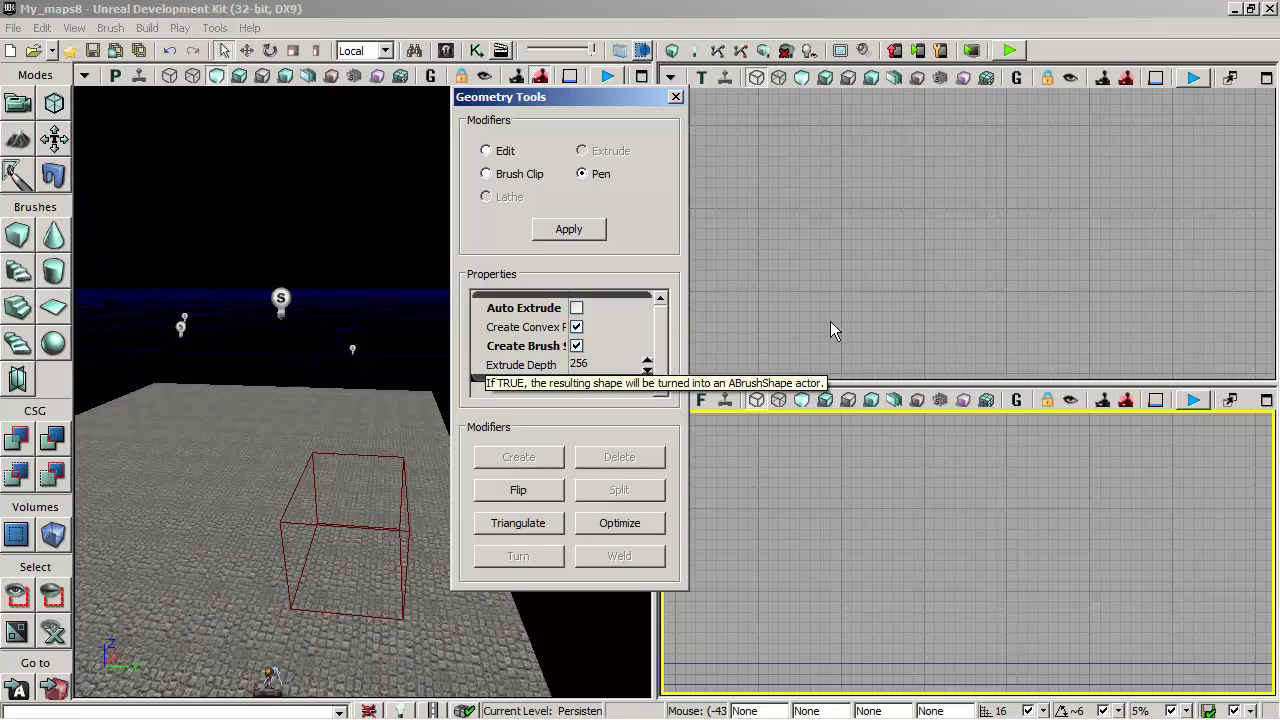
pyautogui.click(759, 593)
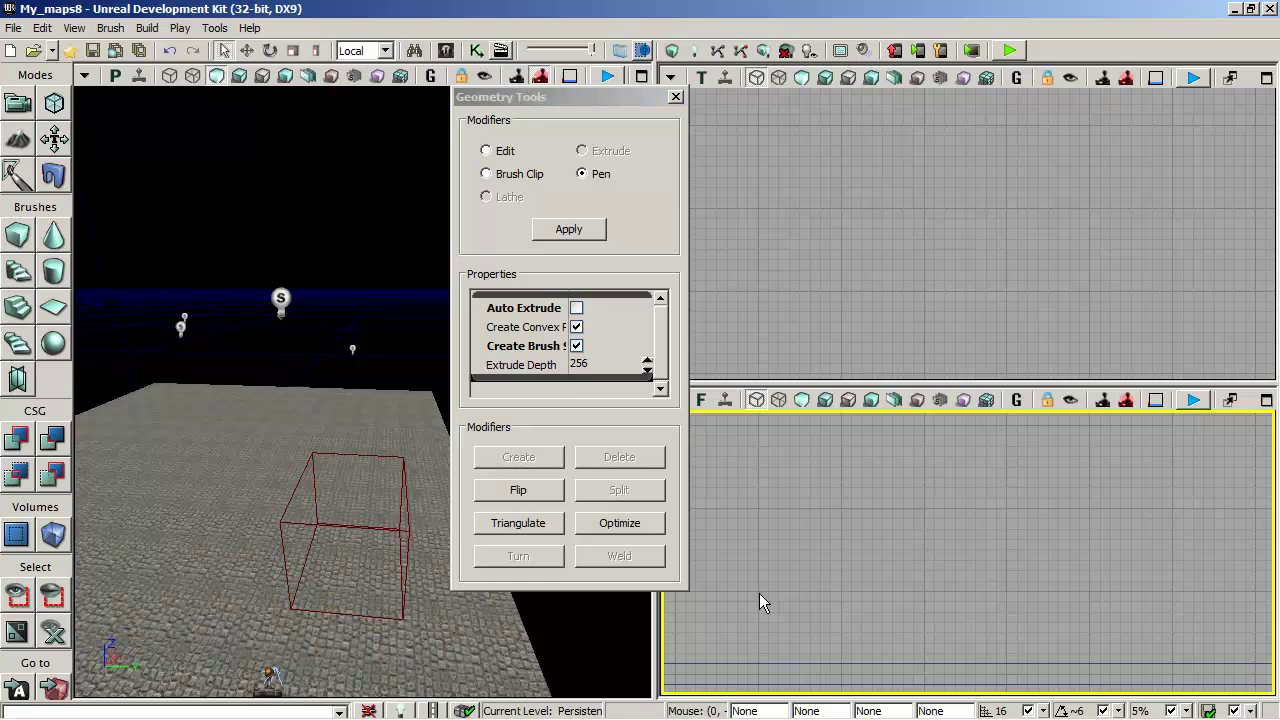
pyautogui.click(759, 427)
pyautogui.click(1002, 509)
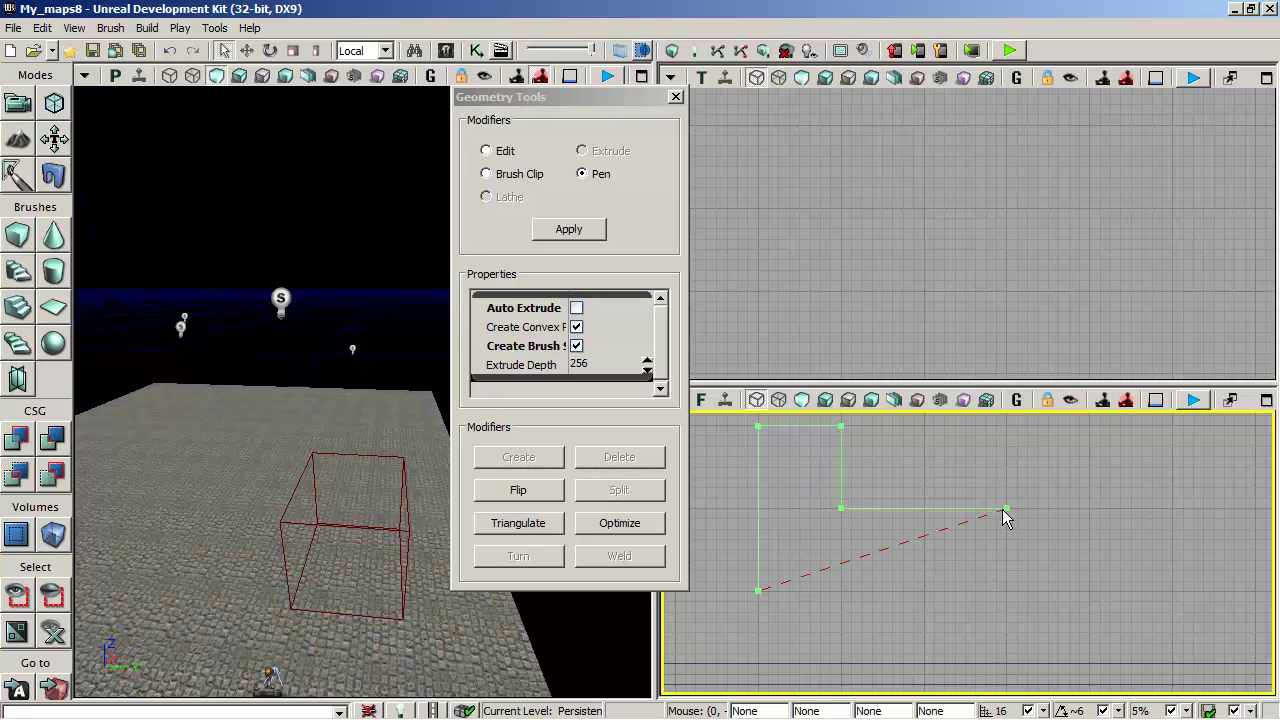
pyautogui.click(1009, 428)
pyautogui.click(1088, 427)
pyautogui.click(1090, 589)
pyautogui.press('Return')
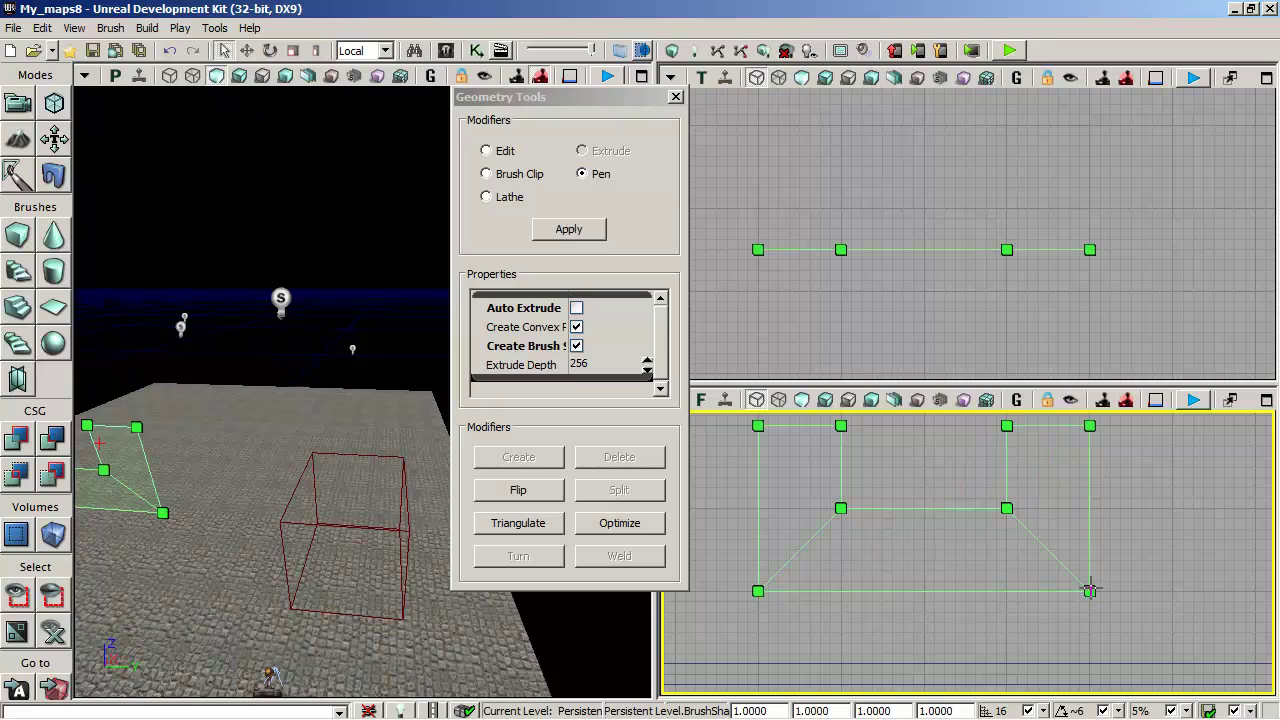
# Move the U-shaped profile's pivot, snapped to the grid, to the middle of the builder cube in the top view.
pyautogui.moveTo(915, 307); pyautogui.dragTo(869, 313, button='right')
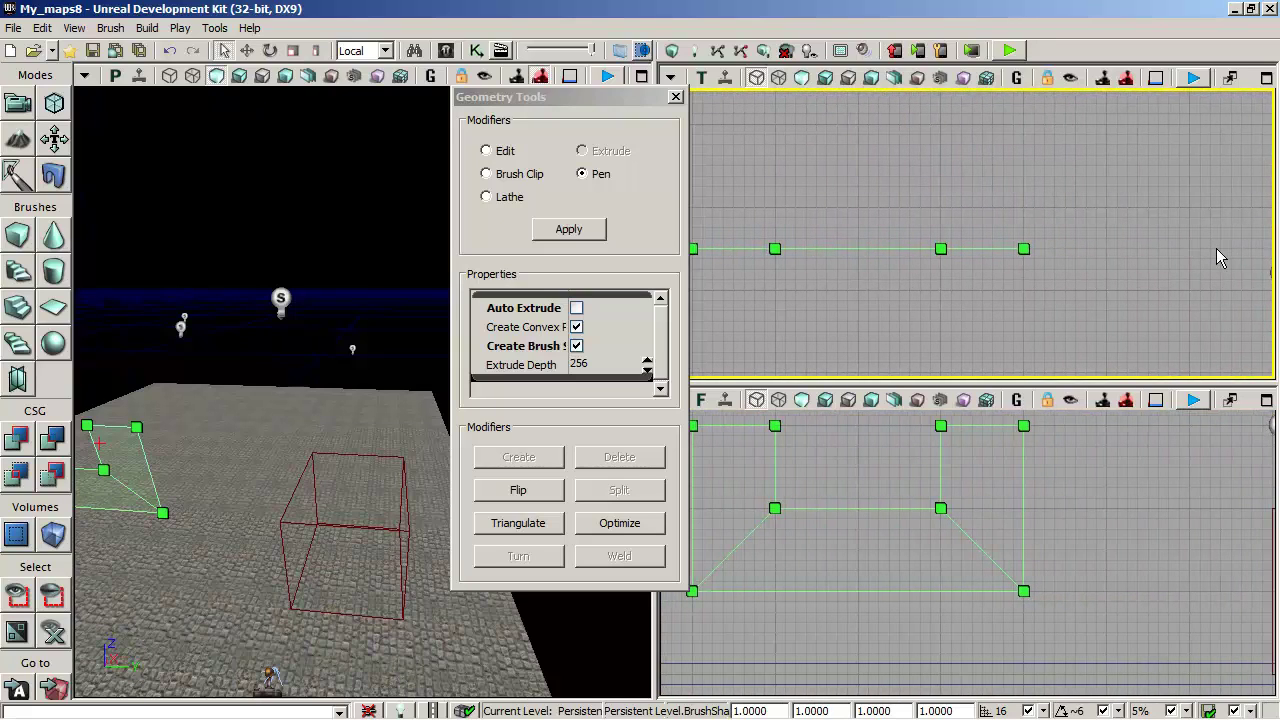
pyautogui.moveTo(1216, 248); pyautogui.dragTo(1092, 254, button='right')
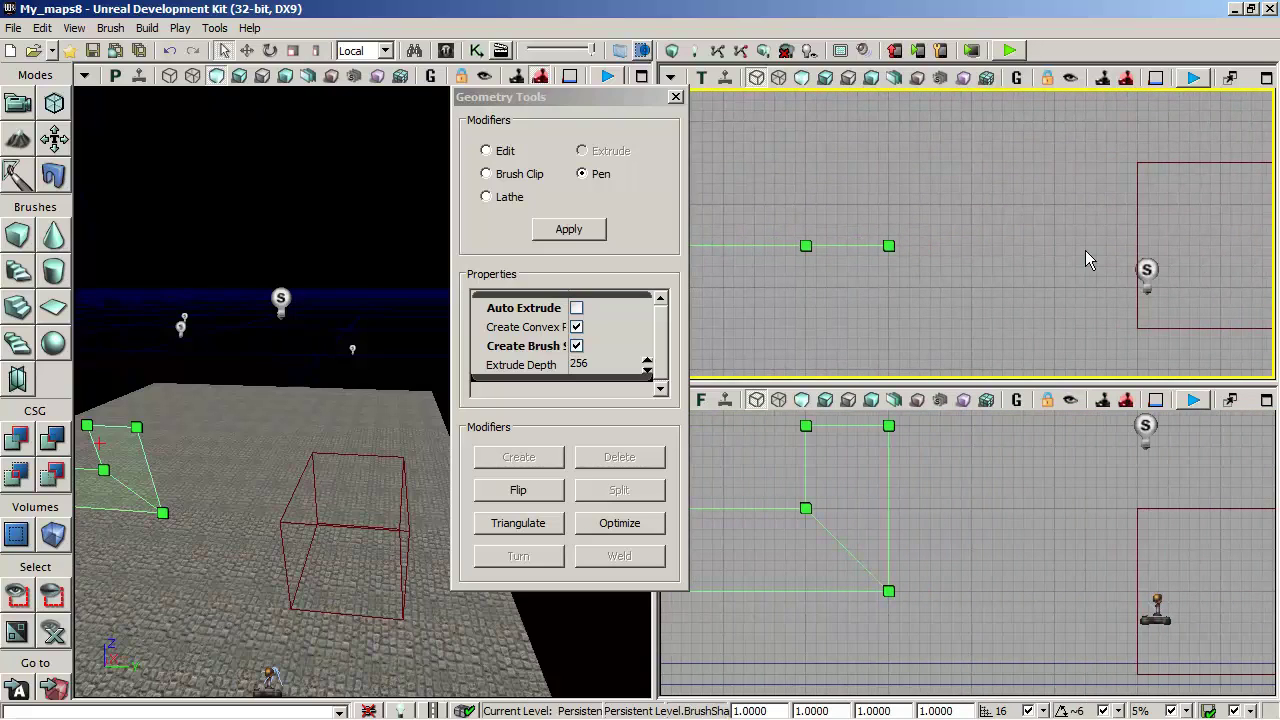
pyautogui.rightClick(1221, 244)
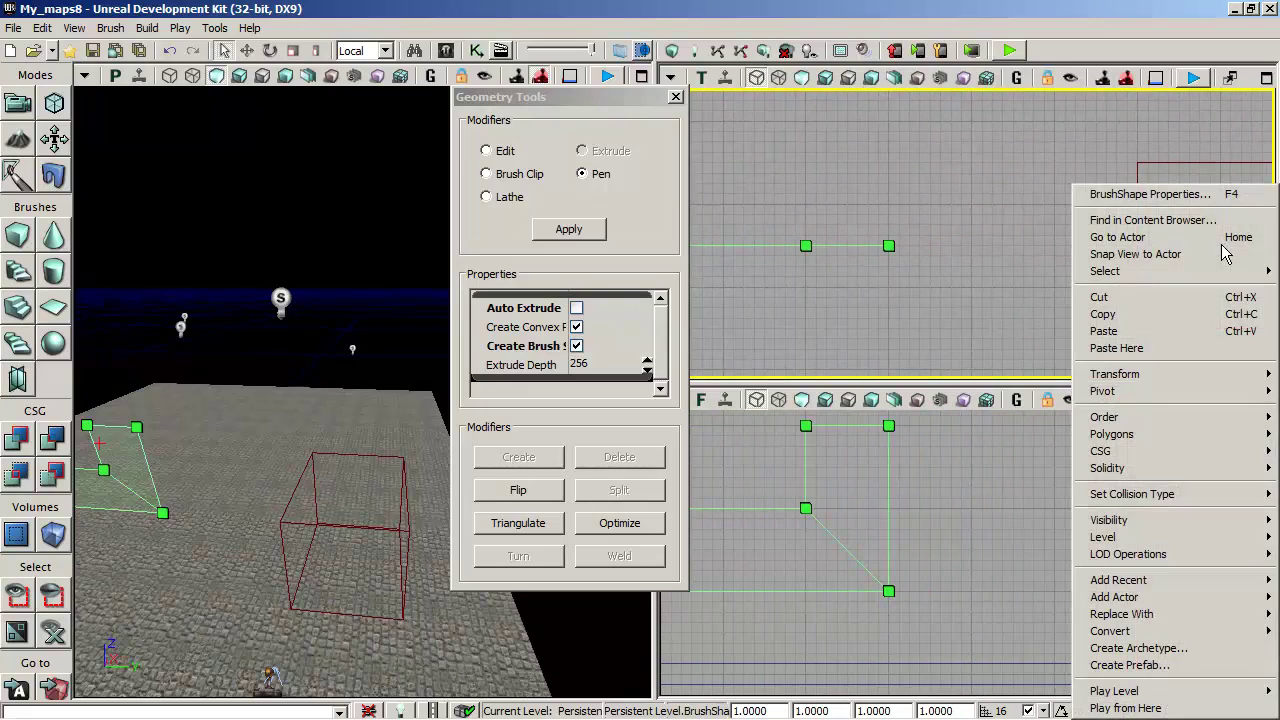
pyautogui.moveTo(1085, 393)
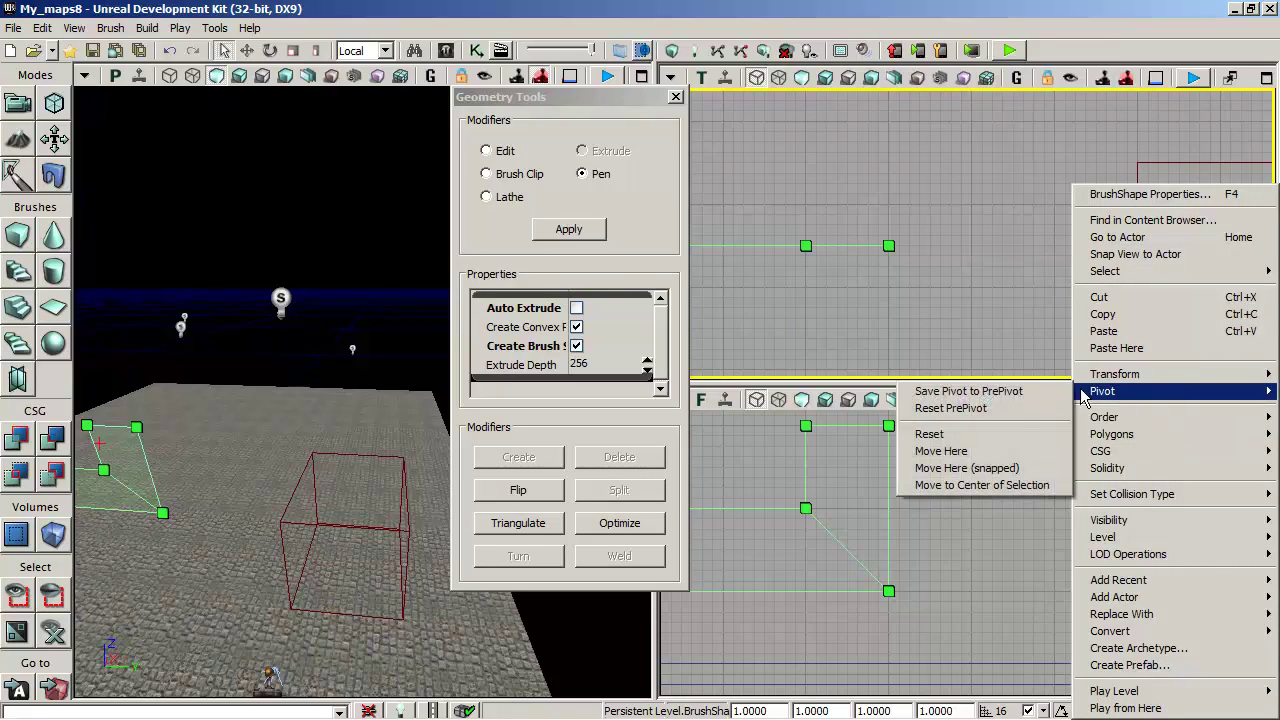
pyautogui.click(986, 468)
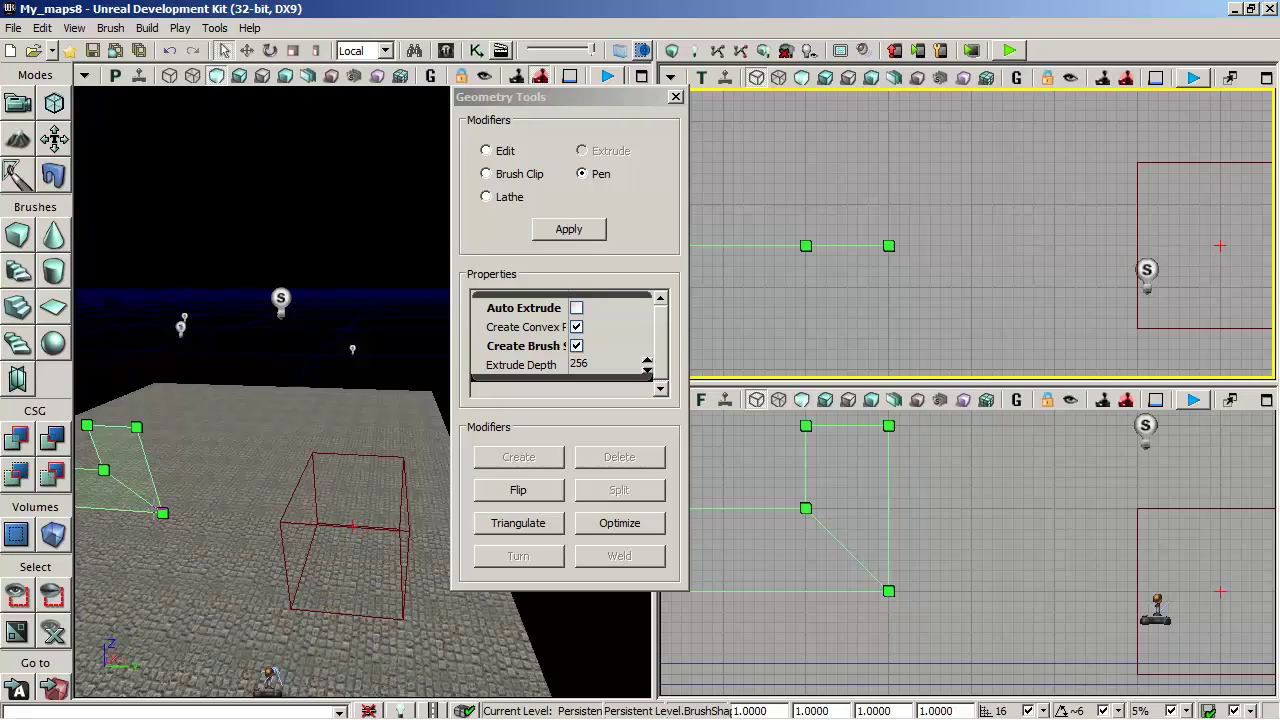
# Lathe the U-shaped profile around its pivot with 12 total segments and 4 segments.
pyautogui.click(487, 198)
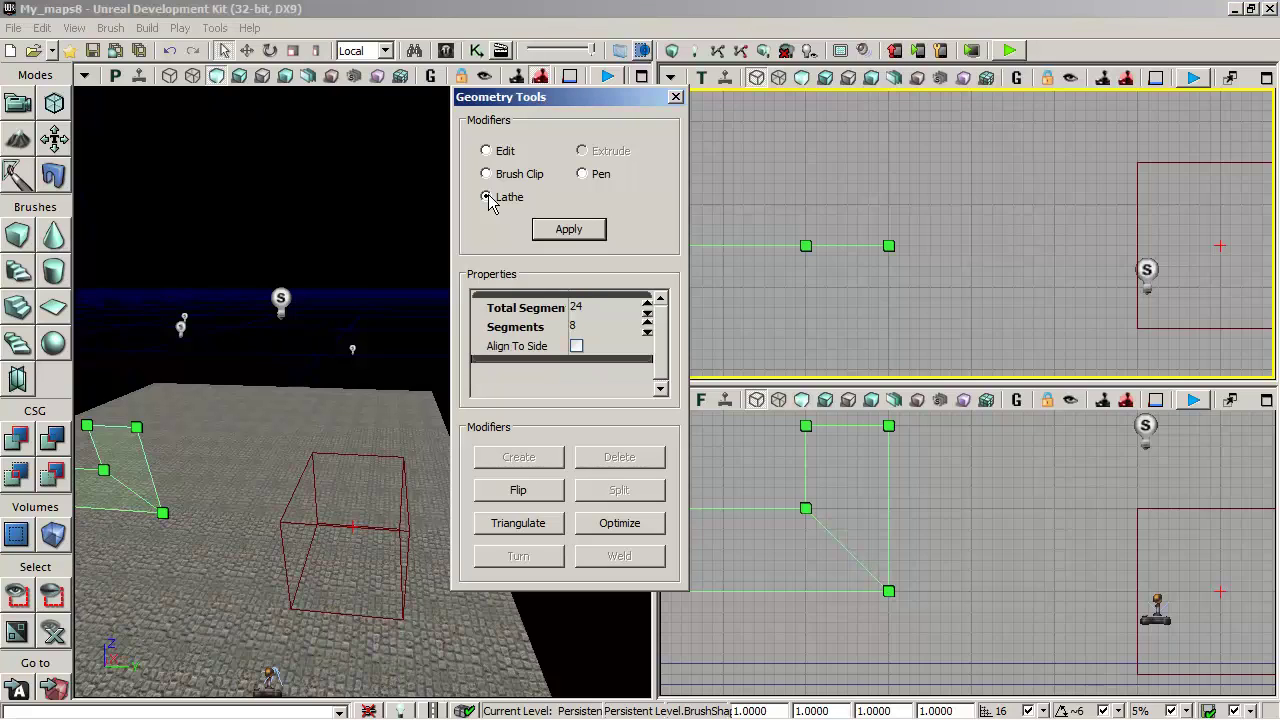
pyautogui.click(647, 314)
pyautogui.click(647, 314)
pyautogui.click(647, 314)
pyautogui.click(647, 314)
pyautogui.click(647, 314)
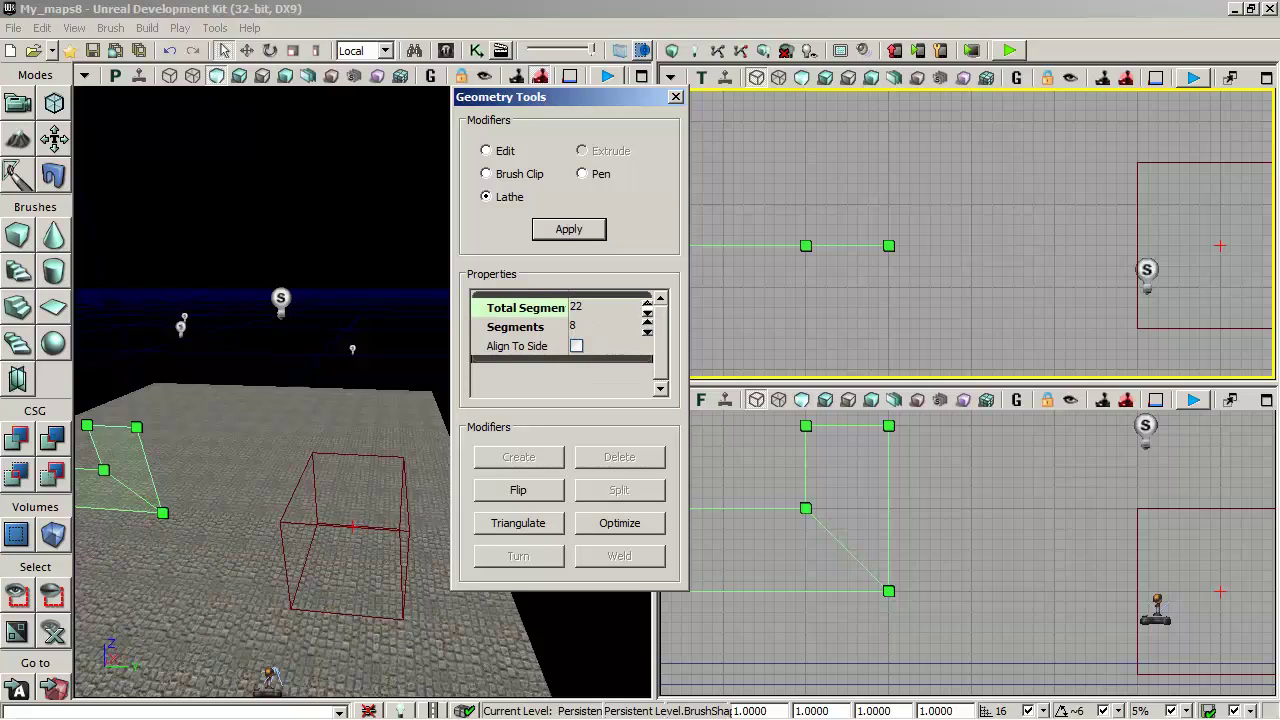
pyautogui.click(598, 327)
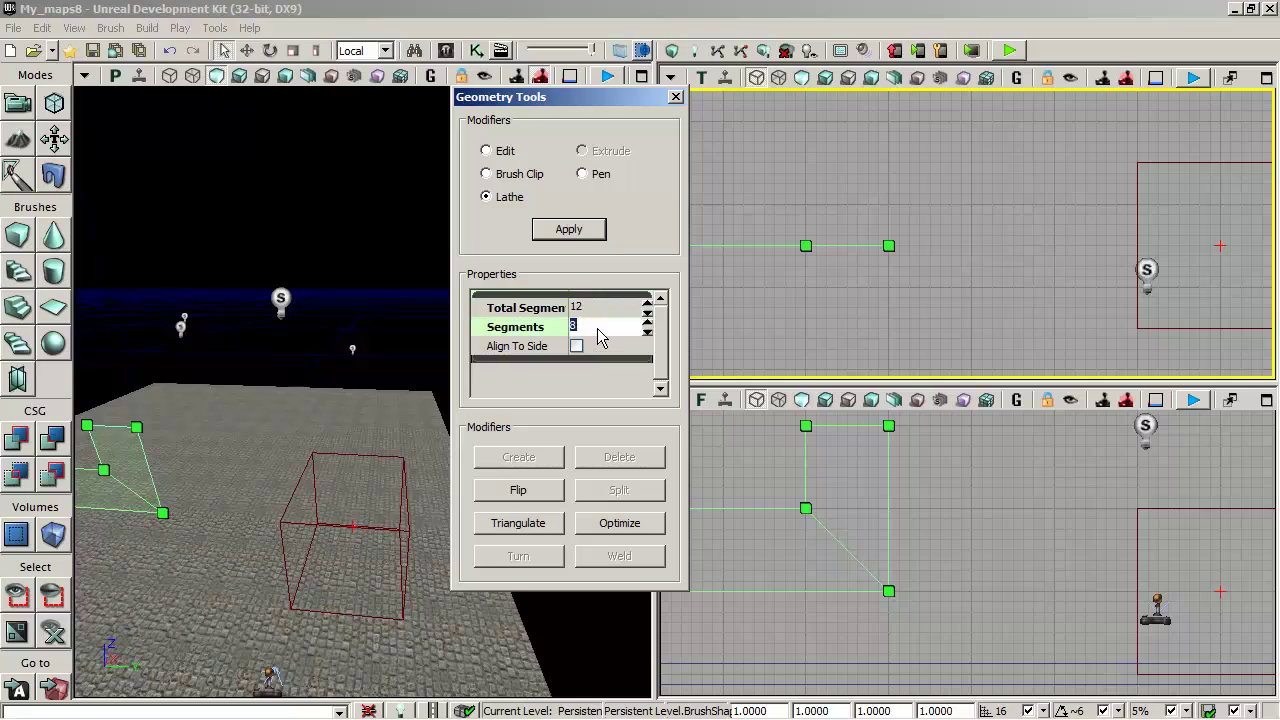
pyautogui.write('4')
pyautogui.click(590, 232)
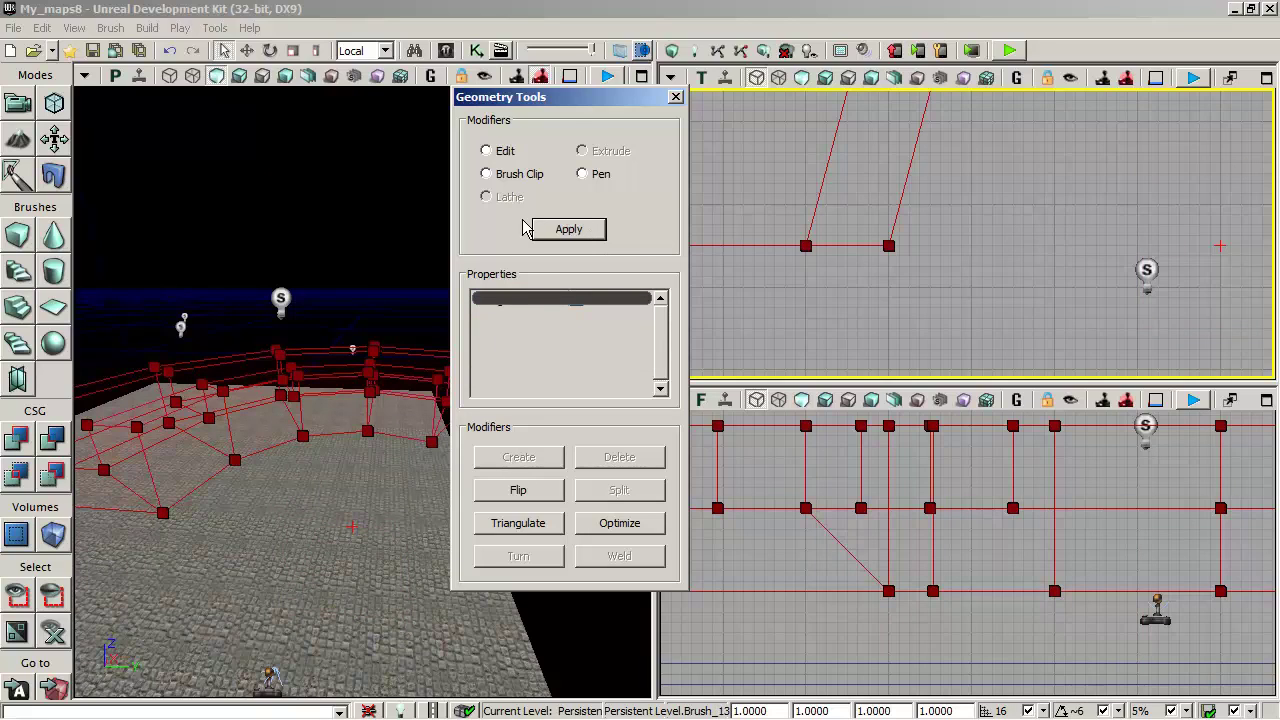
# Bring the whole lathed brush into the perspective view and add it to the level as solid geometry.
pyautogui.moveTo(569, 111); pyautogui.dragTo(785, 116)
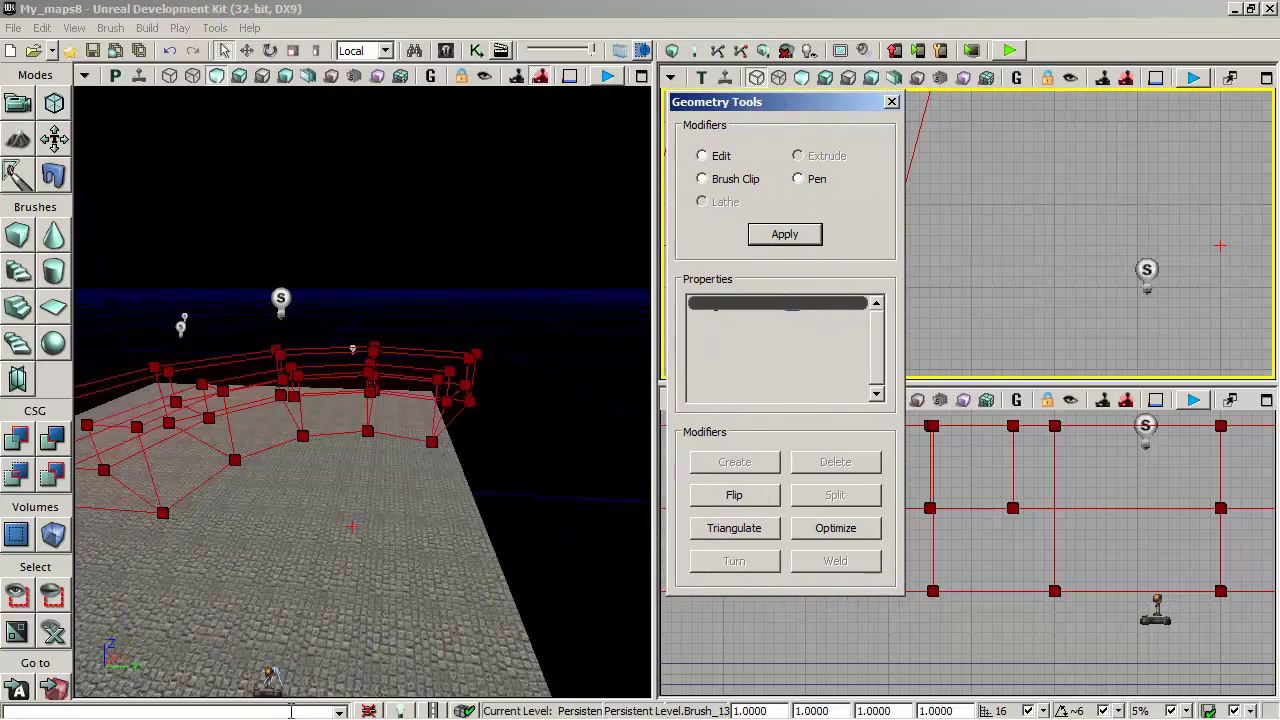
pyautogui.moveTo(232, 612)
pyautogui.mouseDown()
pyautogui.moveTo(236, 570)
pyautogui.moveTo(145, 562)
pyautogui.mouseUp()
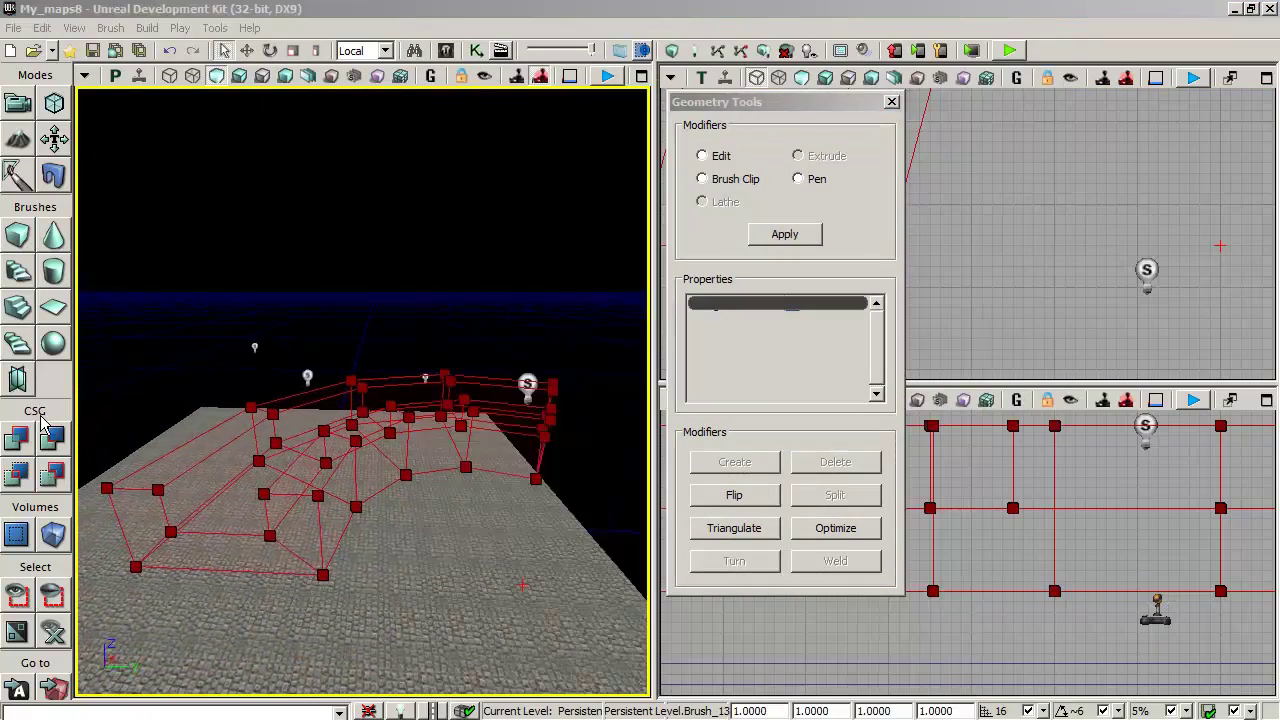
pyautogui.click(14, 442)
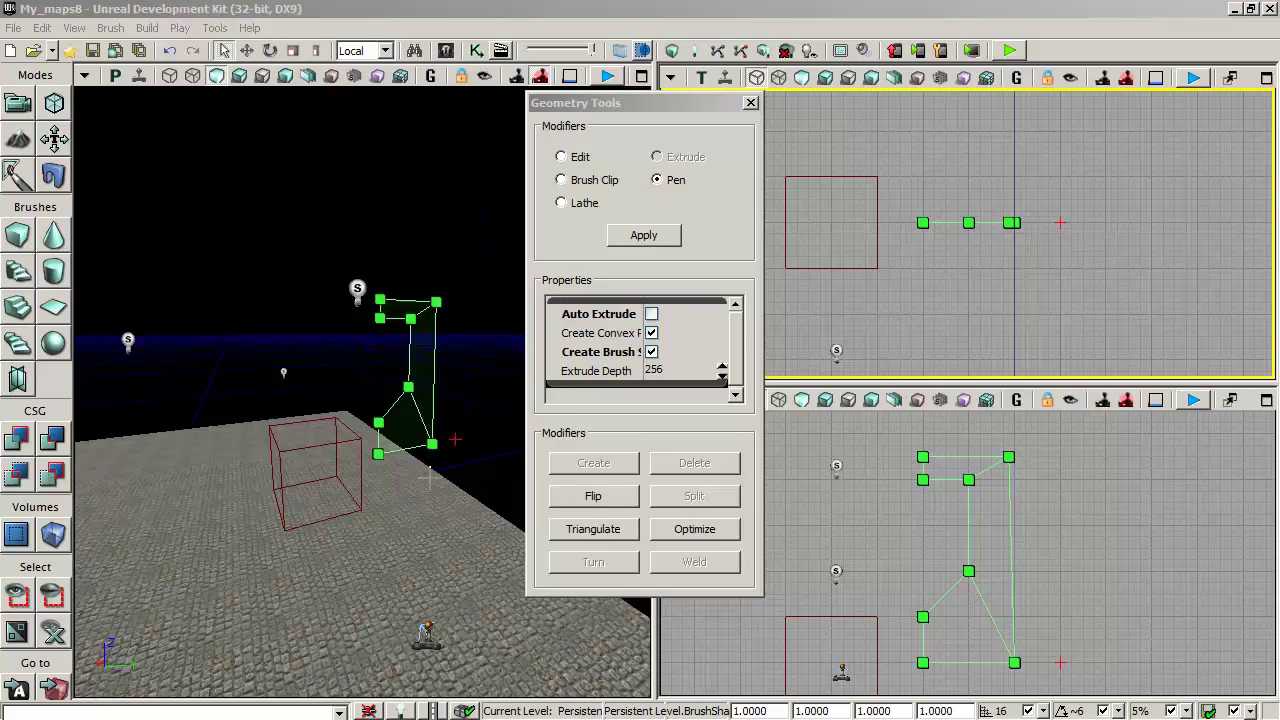
# Lathe the column-like profile a full turn with 24 of 24 segments, close the geometry tools and inspect the brush in perspective.
pyautogui.click(562, 204)
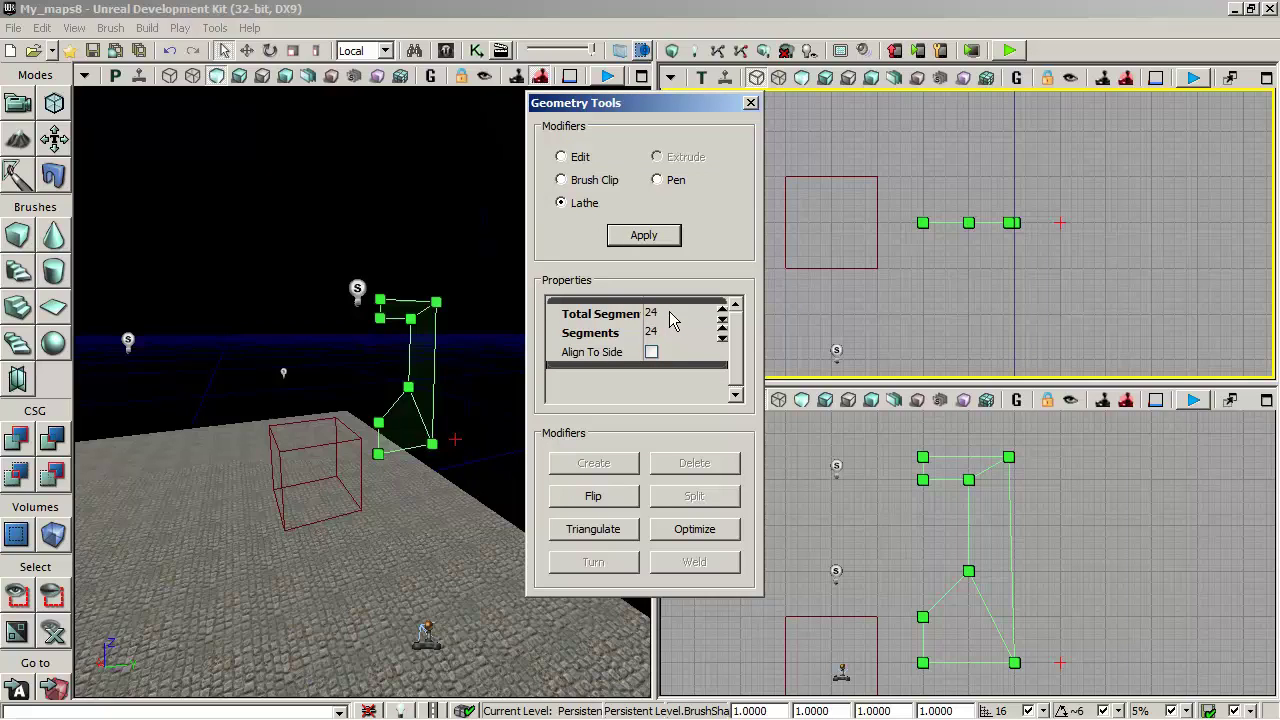
pyautogui.click(646, 236)
pyautogui.click(751, 103)
pyautogui.moveTo(374, 574)
pyautogui.mouseDown(button='middle')
pyautogui.moveTo(405, 572)
pyautogui.moveTo(430, 545)
pyautogui.mouseUp(button='middle')
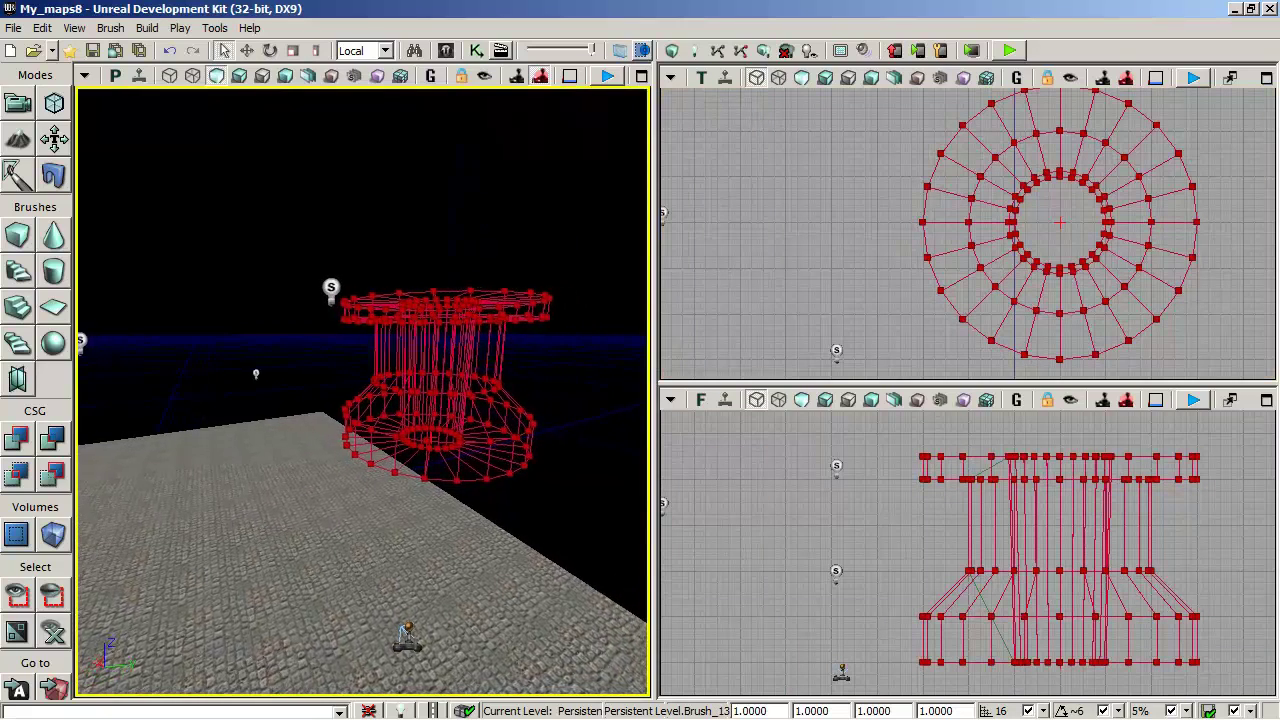
pyautogui.moveTo(430, 545)
pyautogui.mouseDown(button='right')
pyautogui.moveTo(430, 533)
pyautogui.moveTo(387, 566)
pyautogui.moveTo(424, 566)
pyautogui.moveTo(478, 490)
pyautogui.mouseUp(button='right')
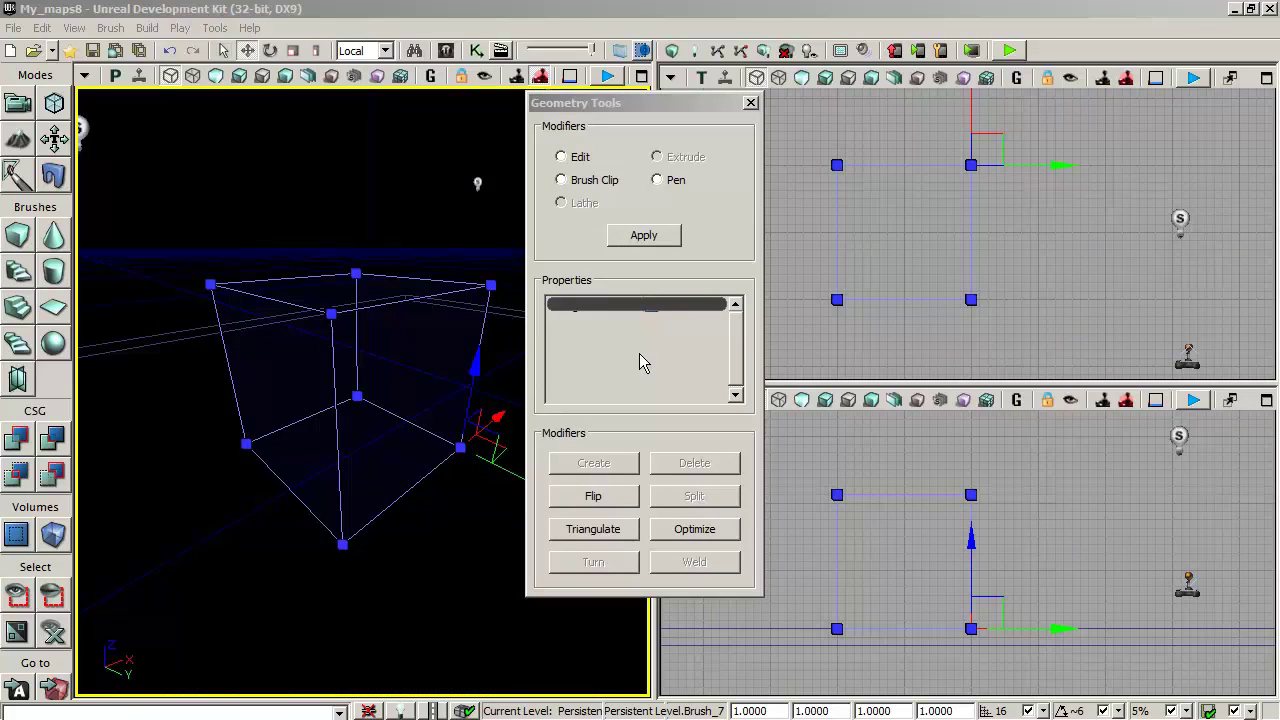
# Split the cube's face diagonally between its near upper corner vertex and the opposite lower corner vertex.
pyautogui.click(331, 313)
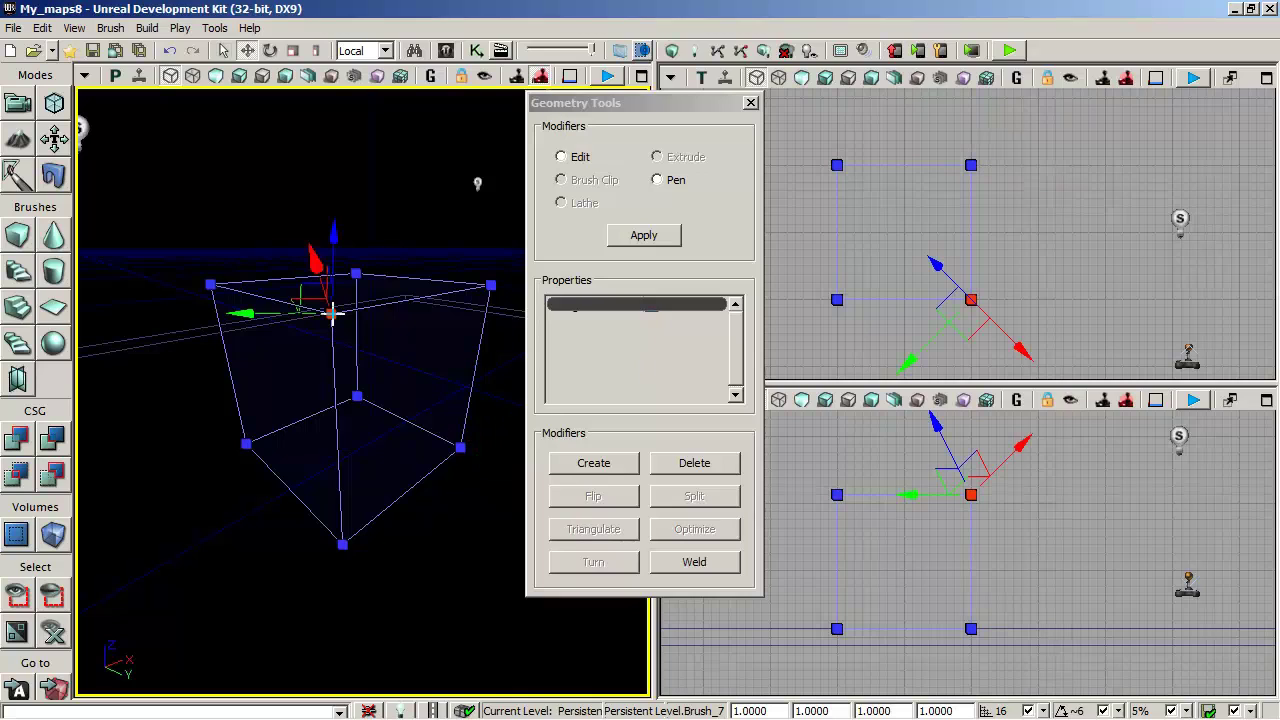
pyautogui.keyDown('ctrl'); pyautogui.click(459, 446); pyautogui.keyUp('ctrl')
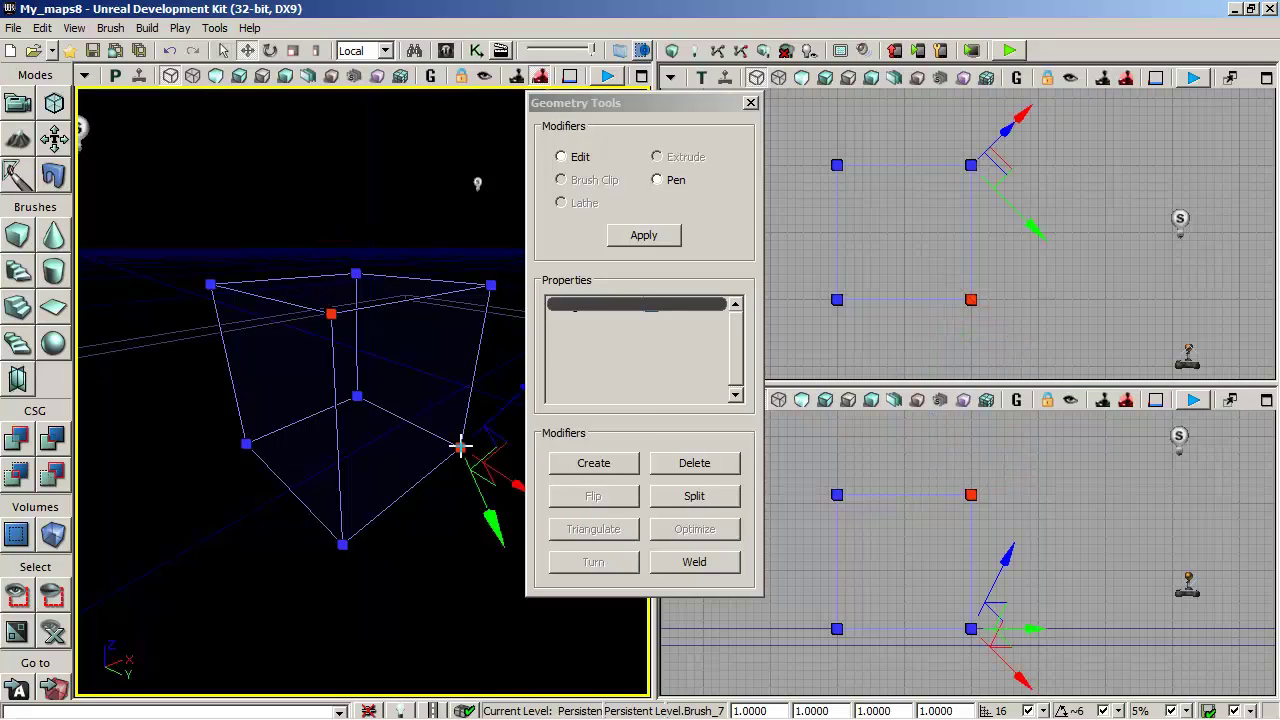
pyautogui.click(704, 504)
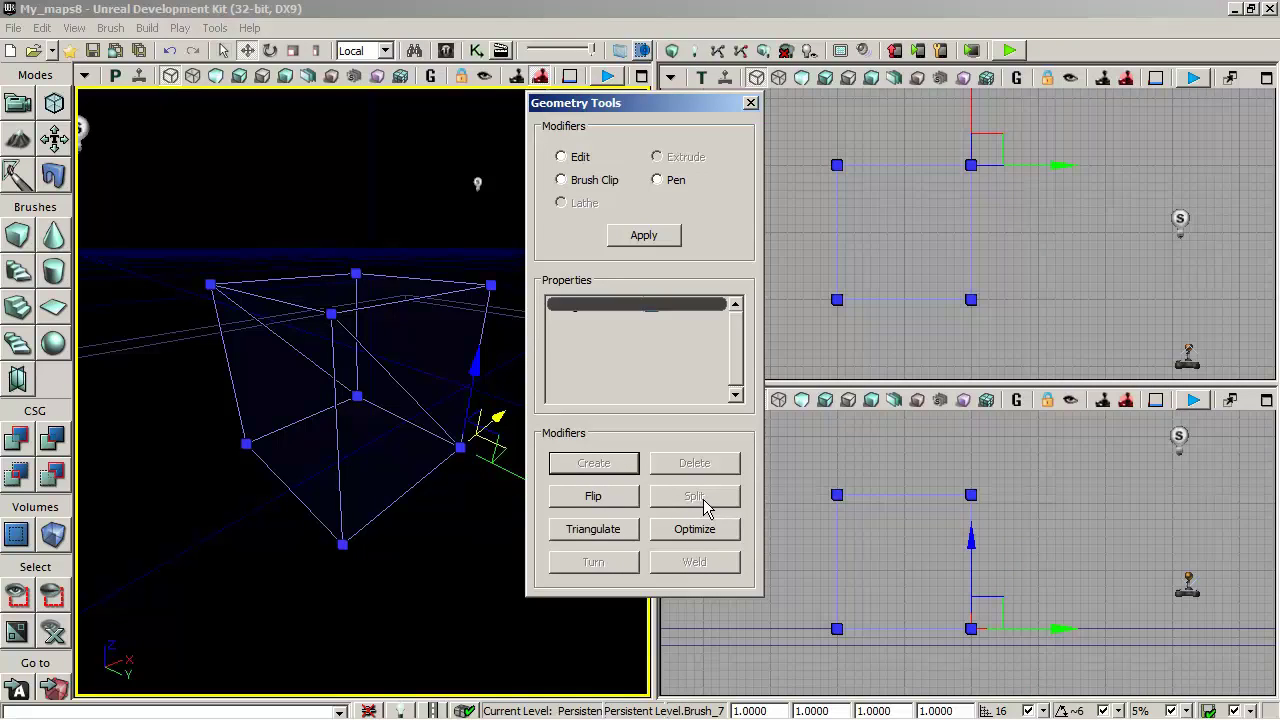
# Optimize the cube's faces to merge the split triangles, and triangulate the faces again.
pyautogui.click(696, 534)
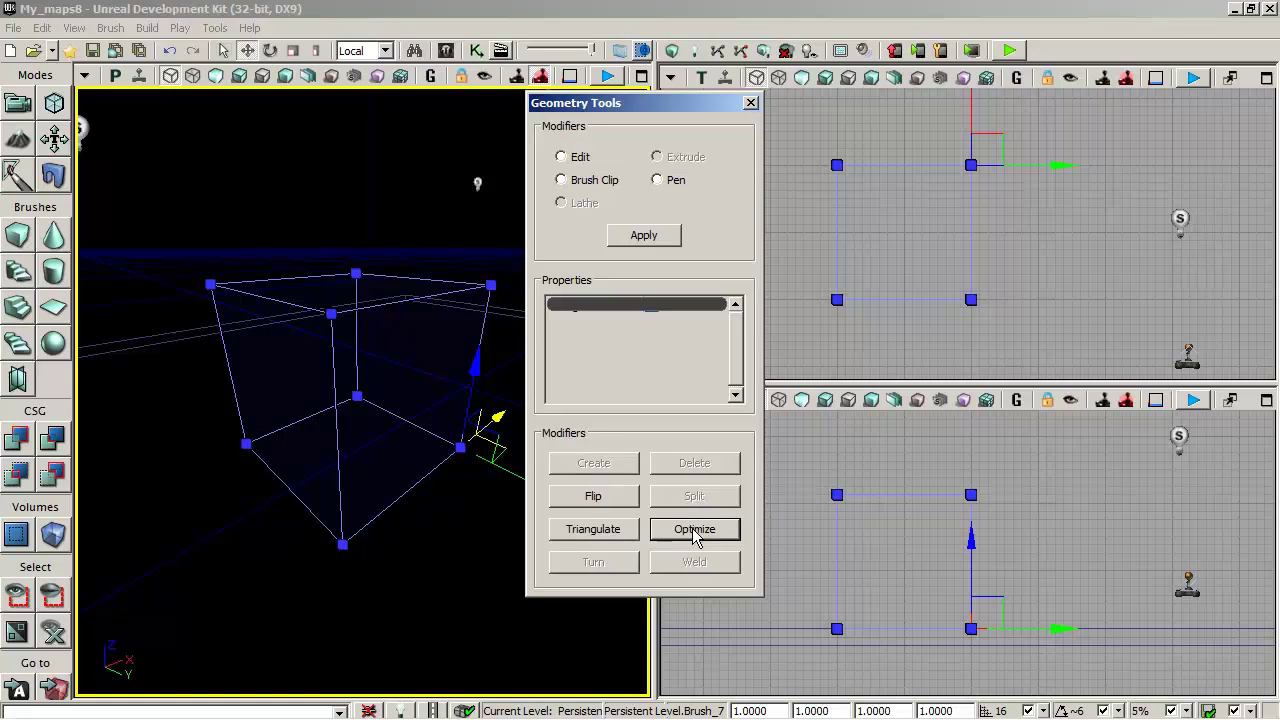
pyautogui.click(592, 530)
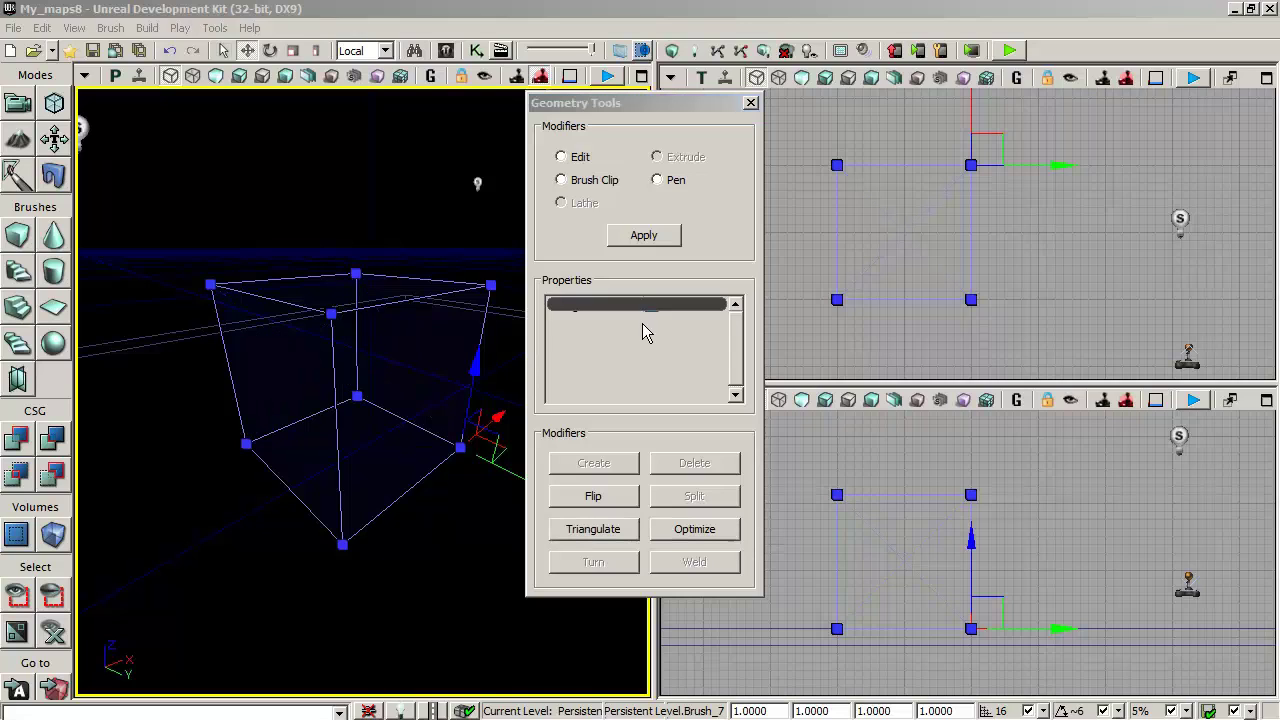
# Split the cube's right front face diagonally between its near upper corner vertex and the opposite lower corner vertex.
pyautogui.click(331, 313)
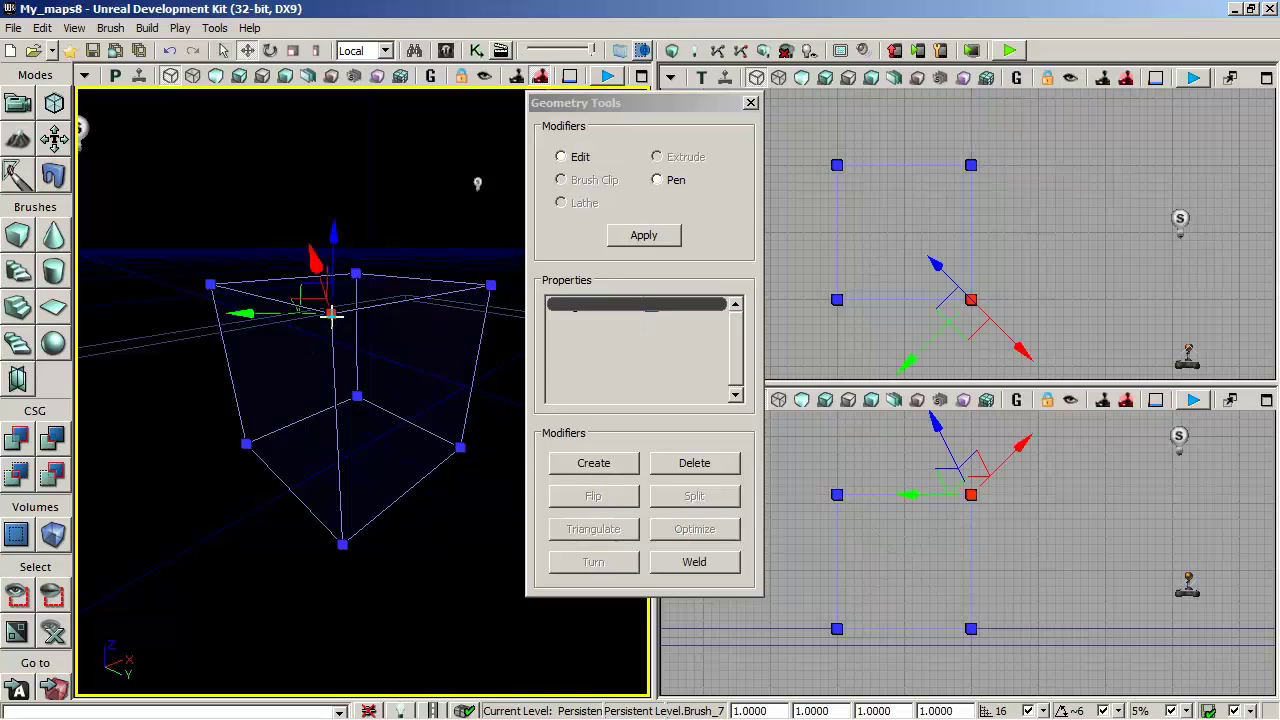
pyautogui.keyDown('ctrl'); pyautogui.click(460, 447); pyautogui.keyUp('ctrl')
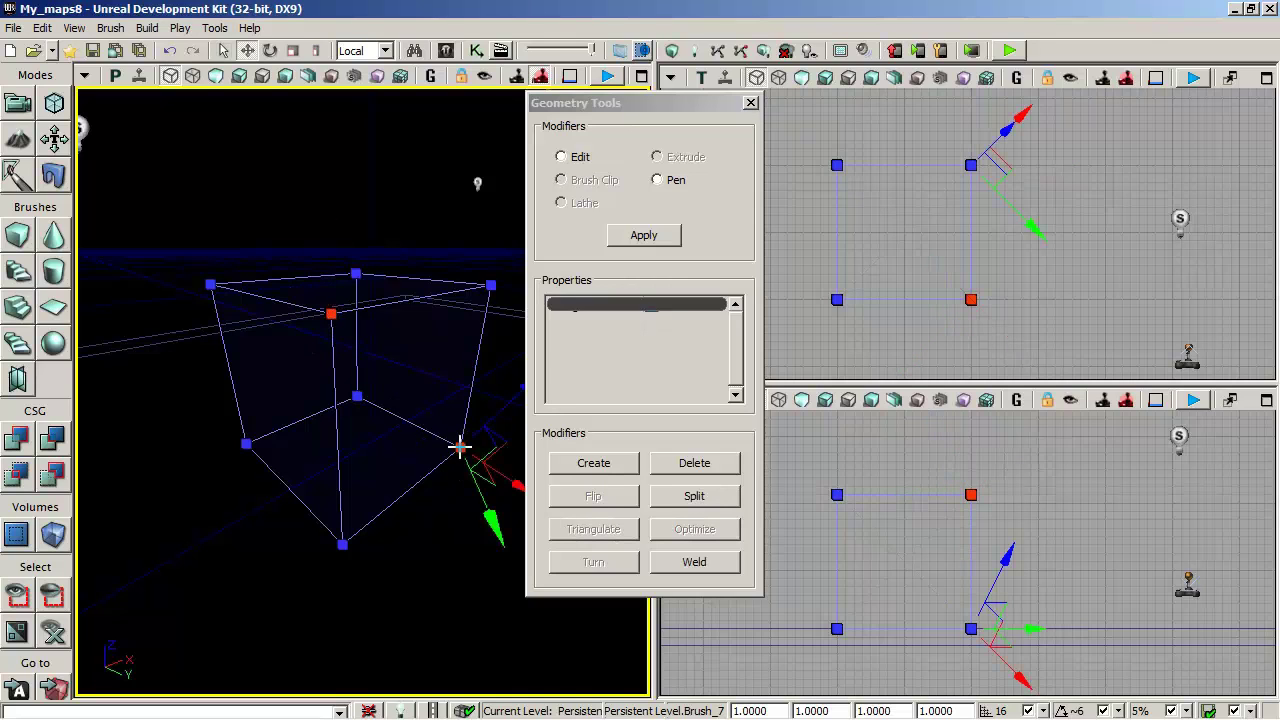
pyautogui.keyDown('ctrl'); pyautogui.click(385, 445); pyautogui.keyUp('ctrl')
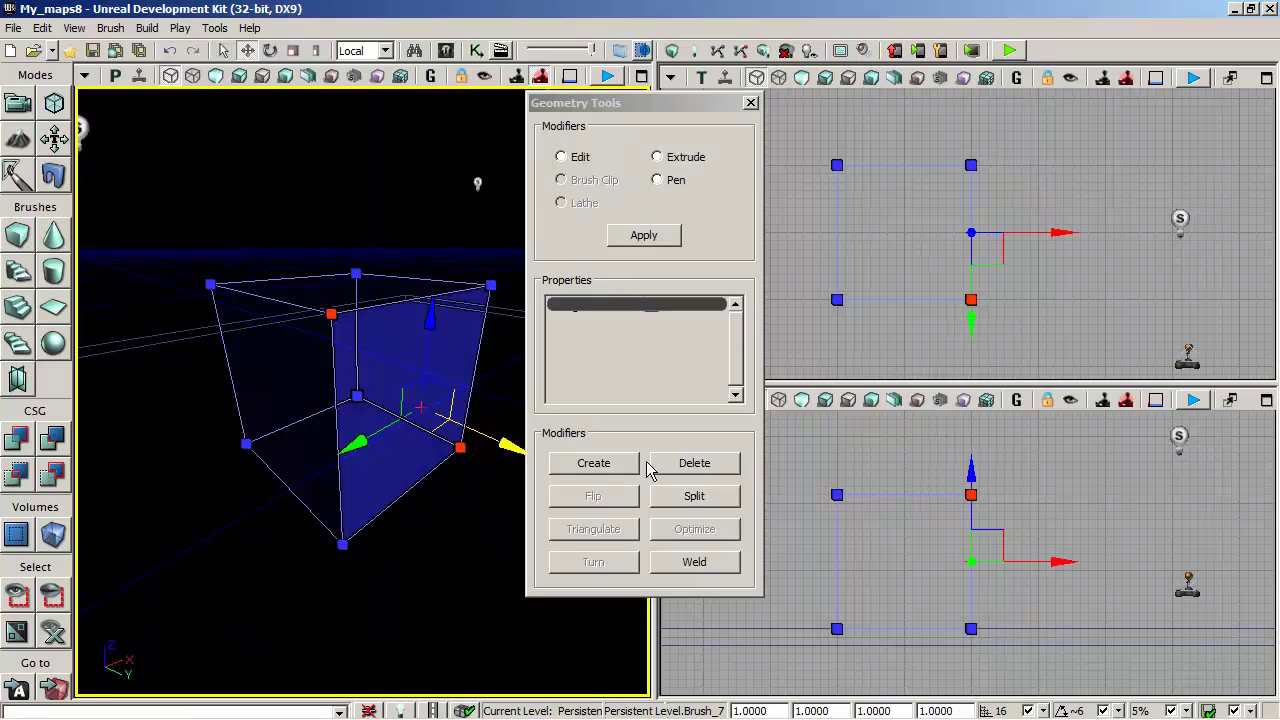
pyautogui.click(696, 500)
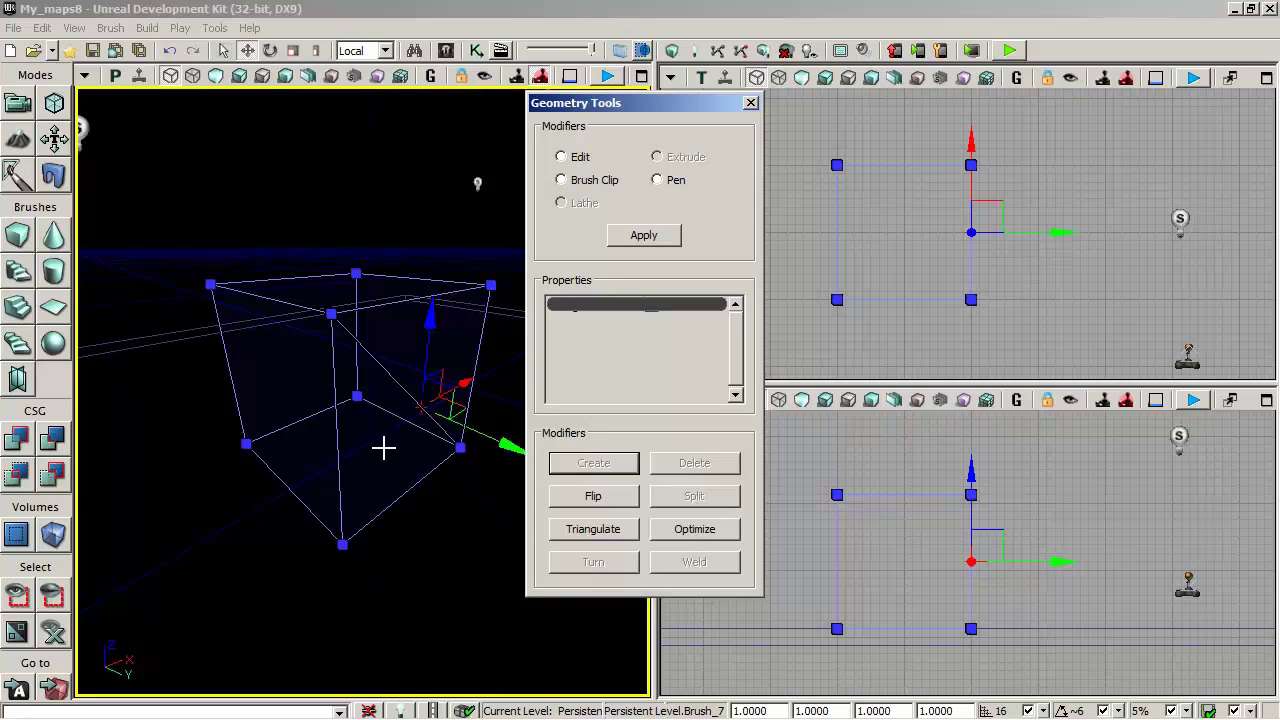
# Split the cube's right front face horizontally from its far vertical edge, adding vertices midway along both vertical edges.
pyautogui.click(490, 285)
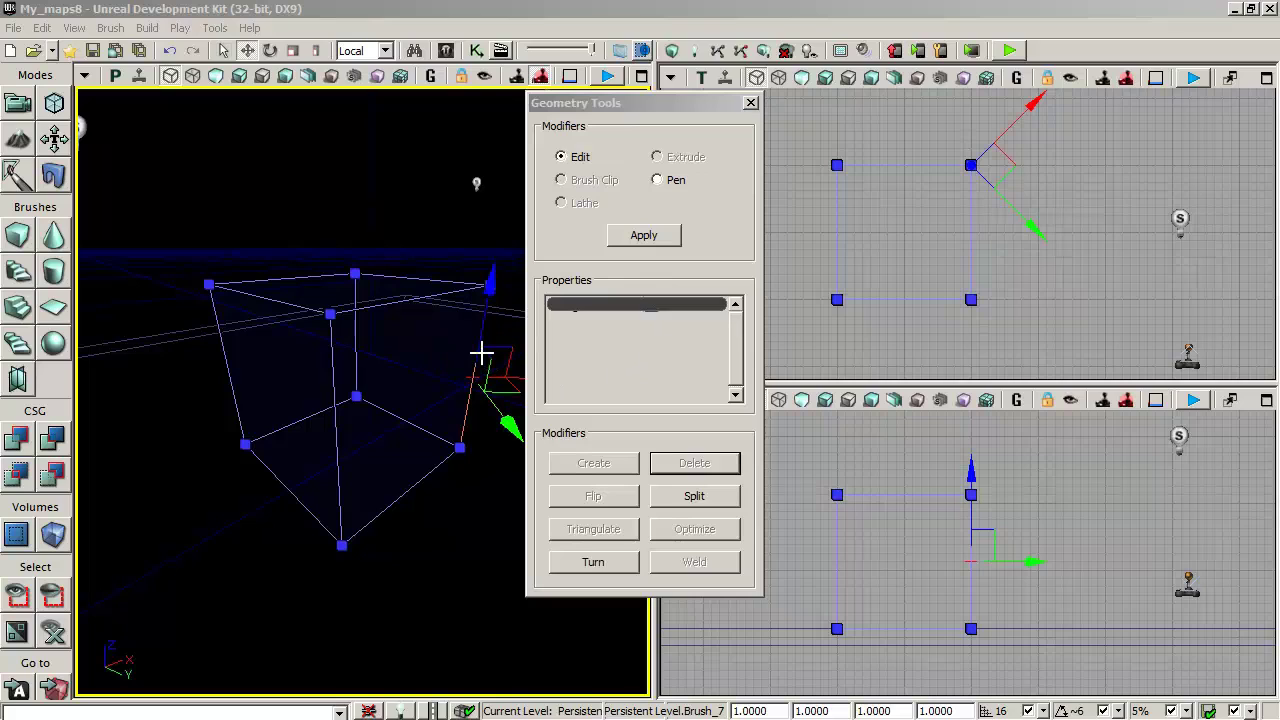
pyautogui.click(421, 351)
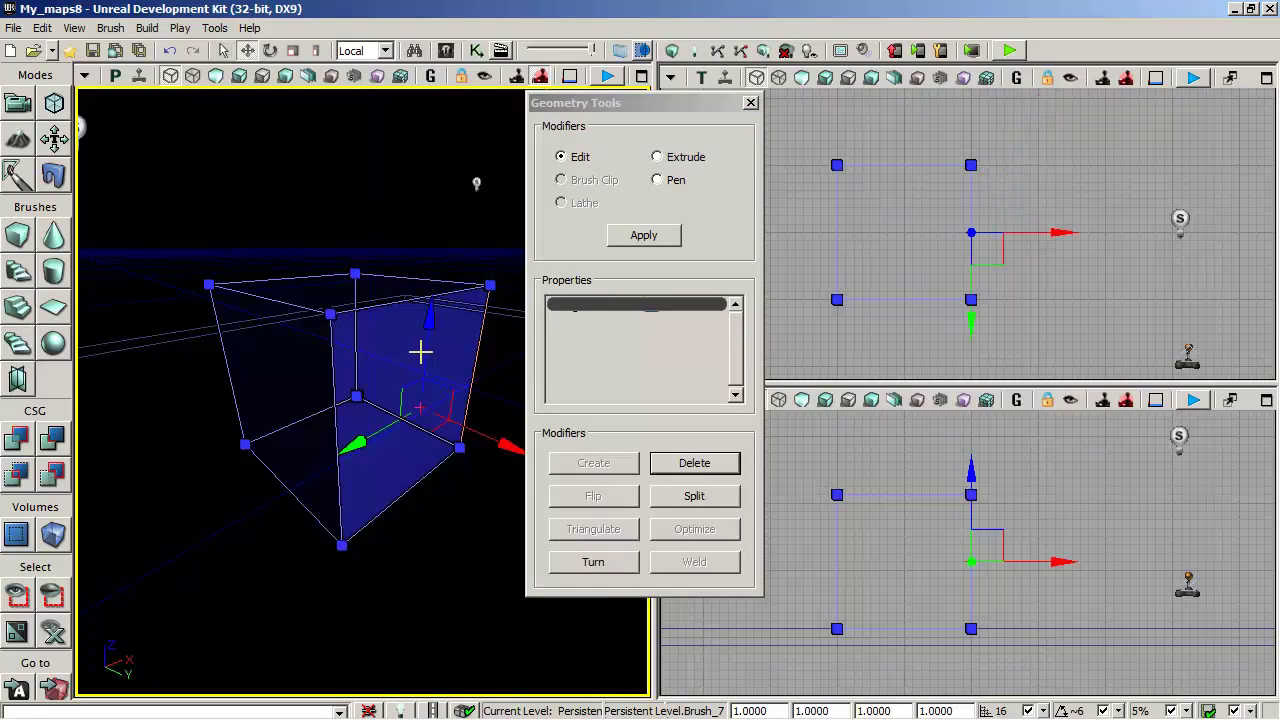
pyautogui.click(689, 498)
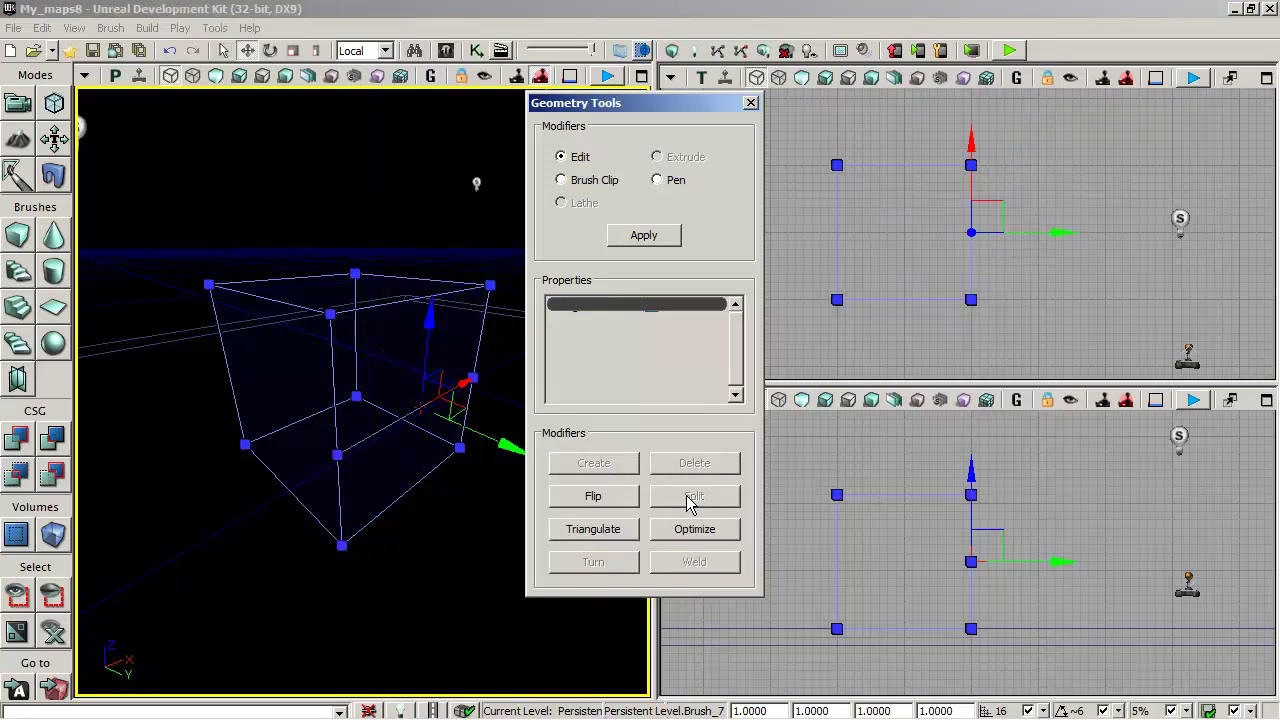
pyautogui.click(396, 366)
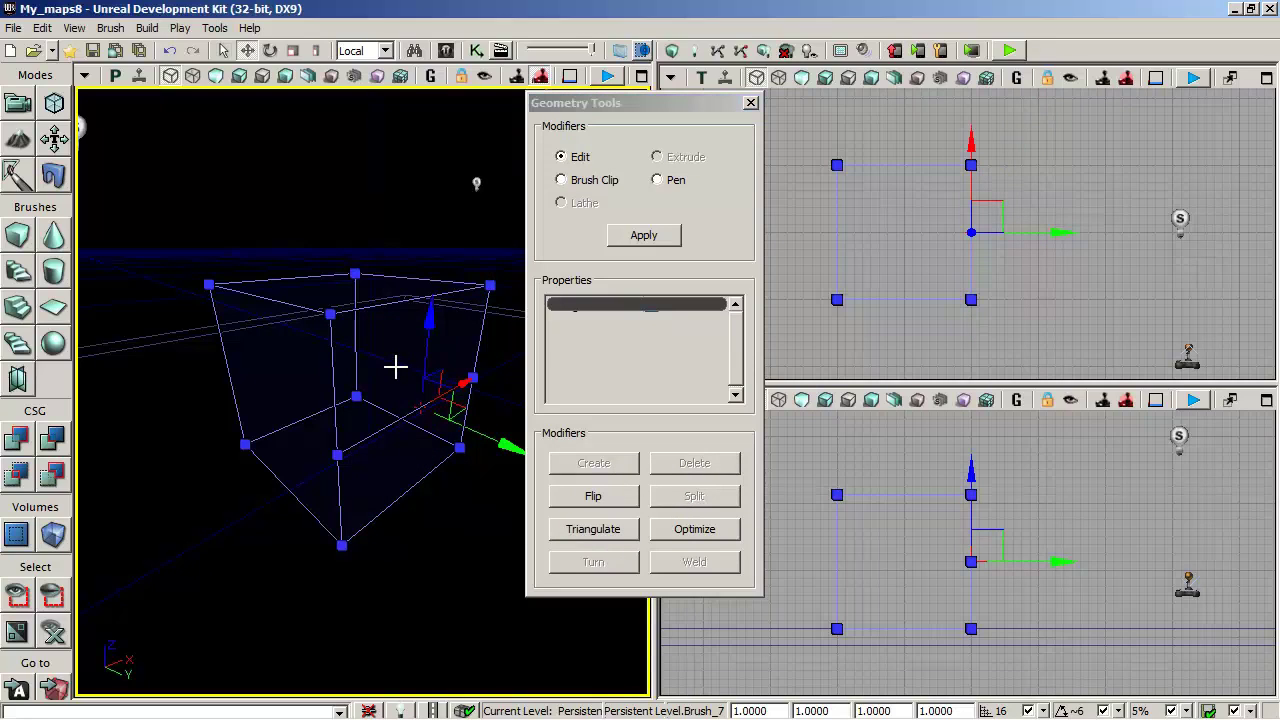
pyautogui.click(397, 470)
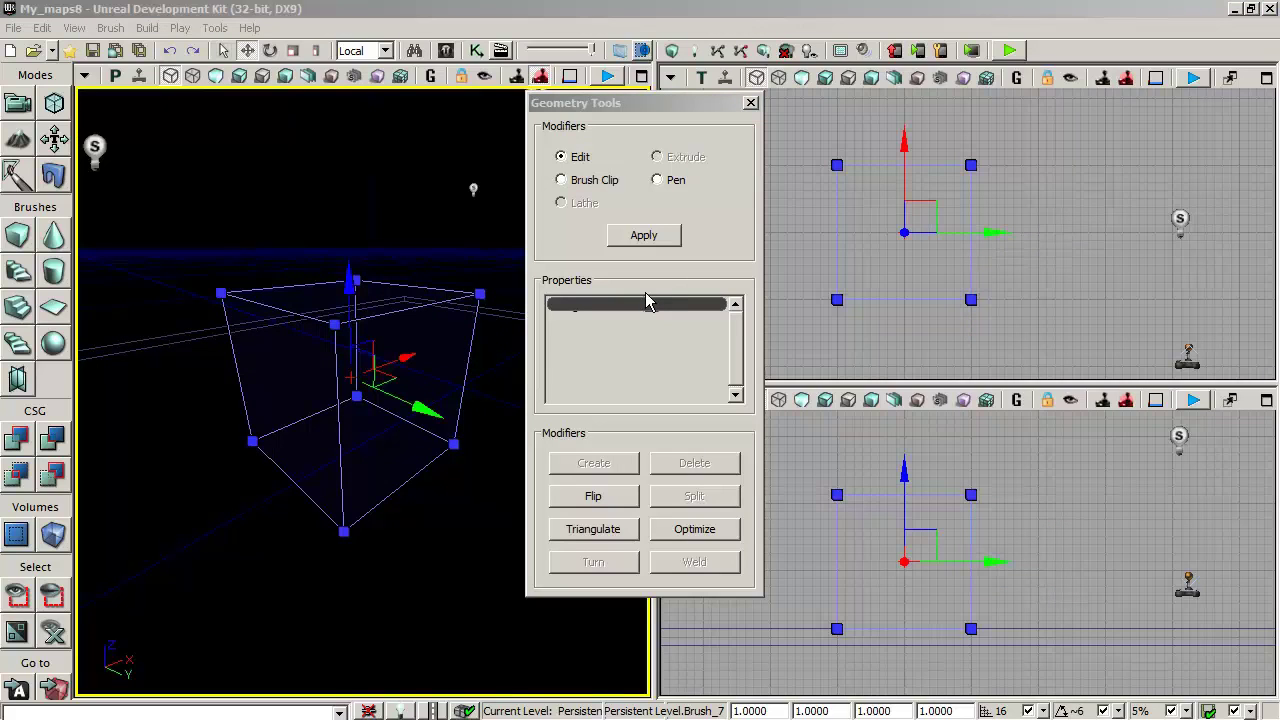
# Weld the cube's right upper corner vertex to the near upper corner vertex, and rebuild the level geometry.
pyautogui.click(334, 323)
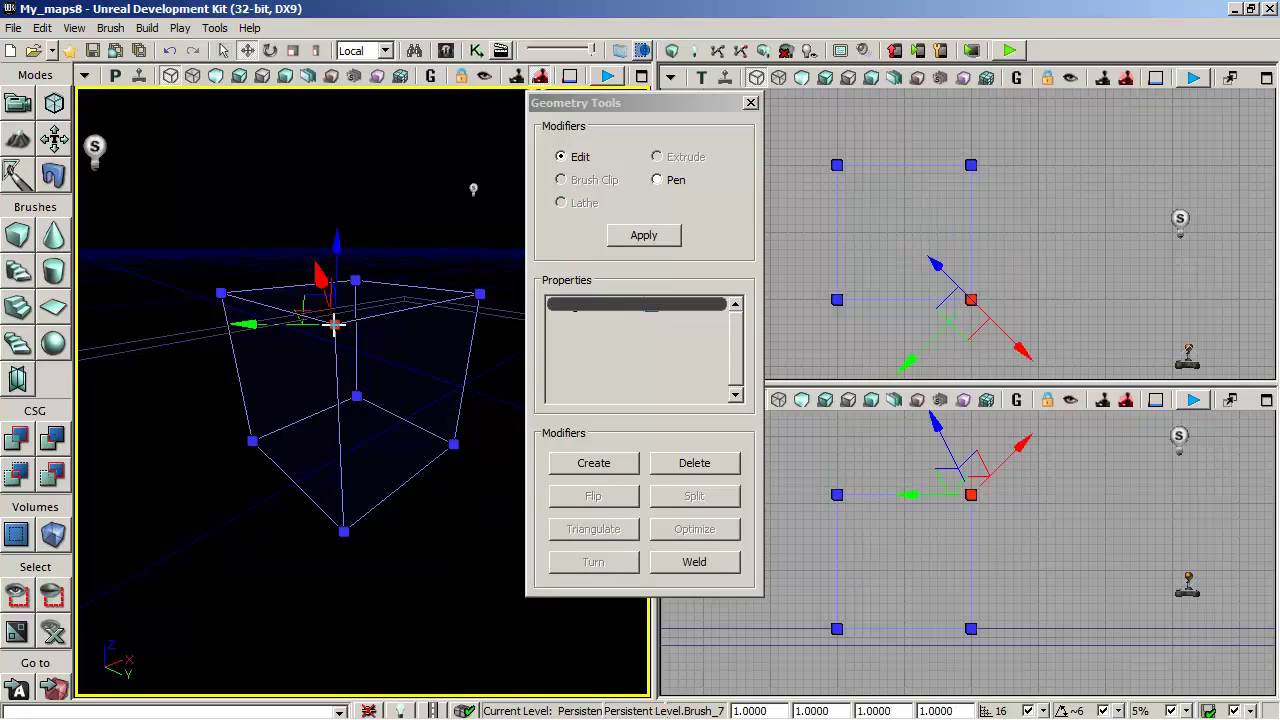
pyautogui.keyDown('ctrl'); pyautogui.click(480, 294); pyautogui.keyUp('ctrl')
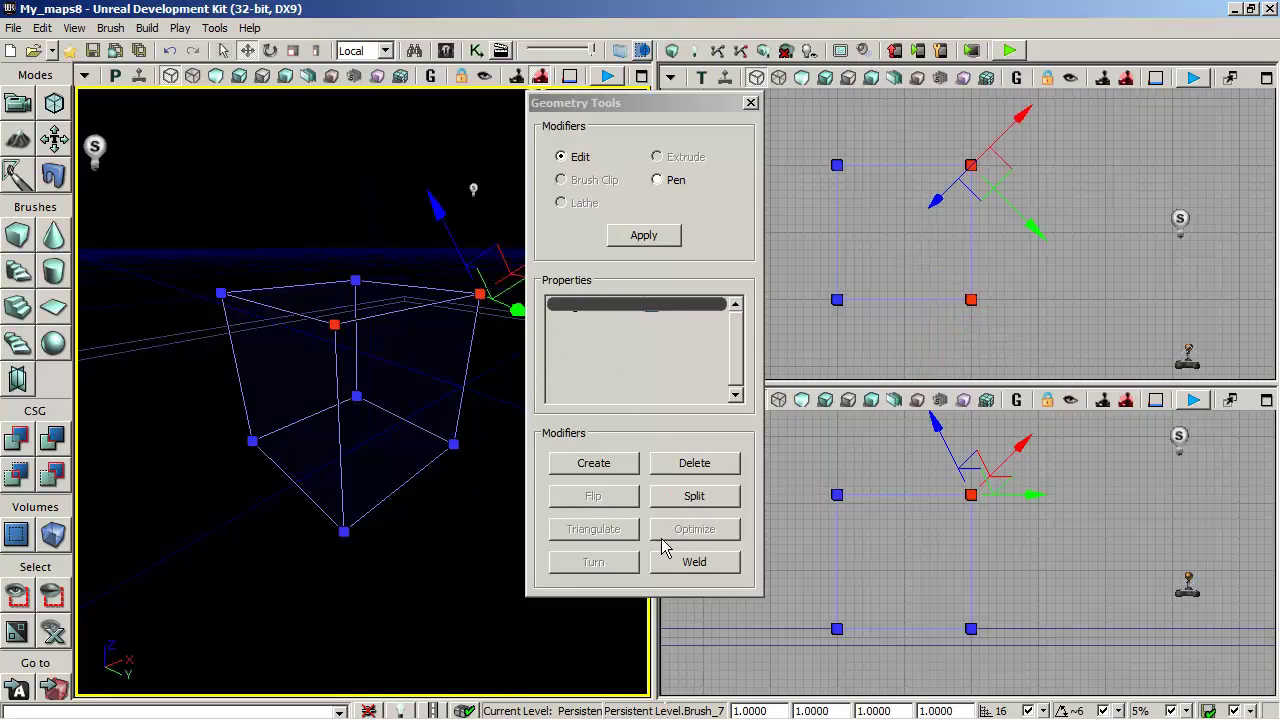
pyautogui.click(697, 566)
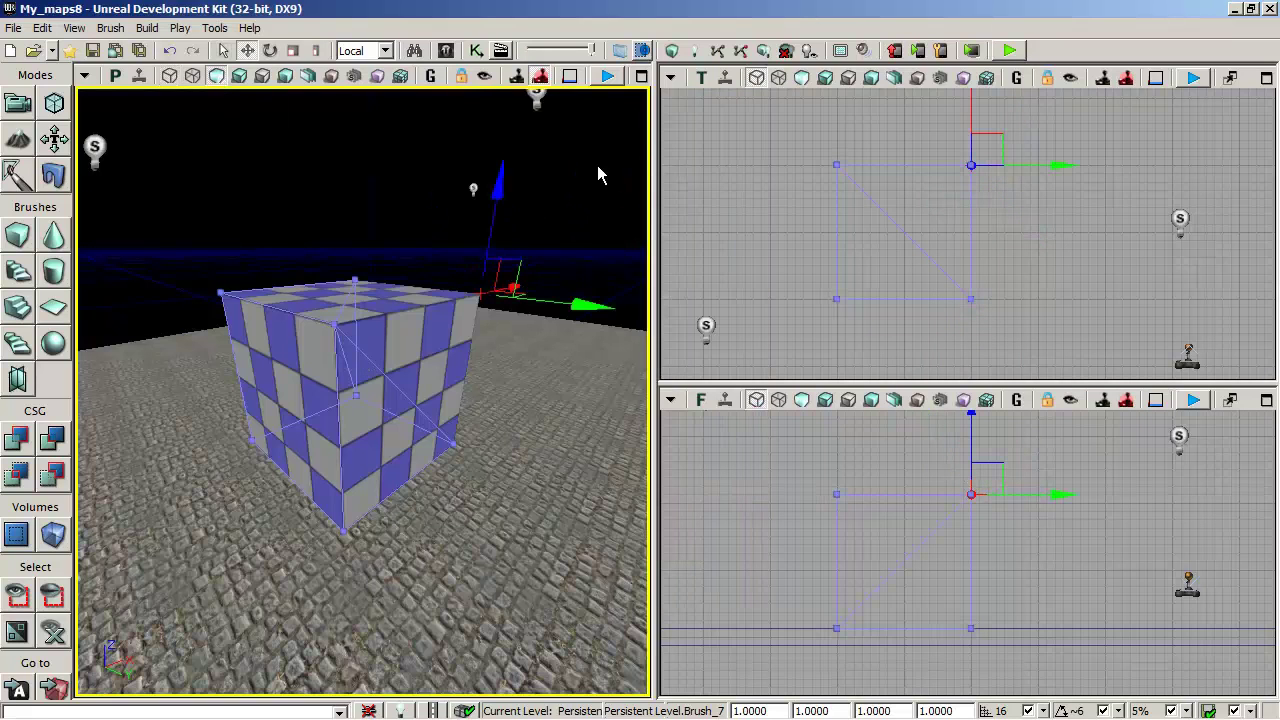
pyautogui.click(671, 50)
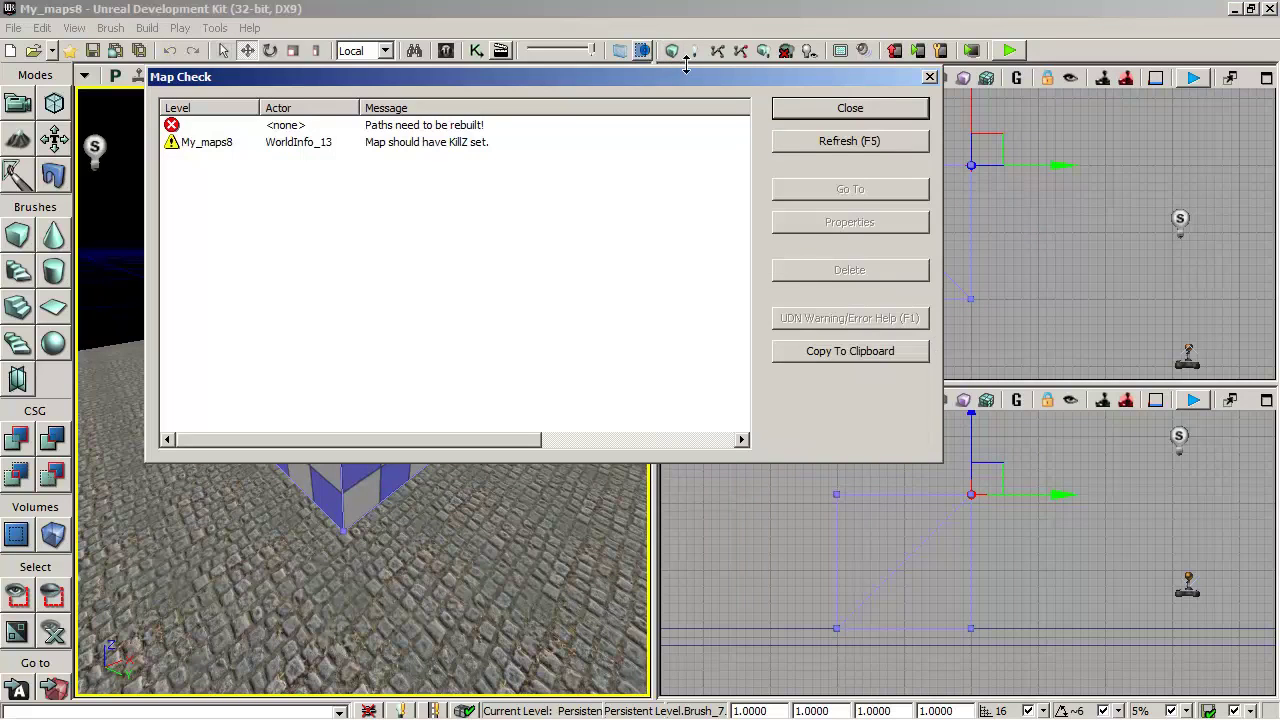
pyautogui.click(849, 108)
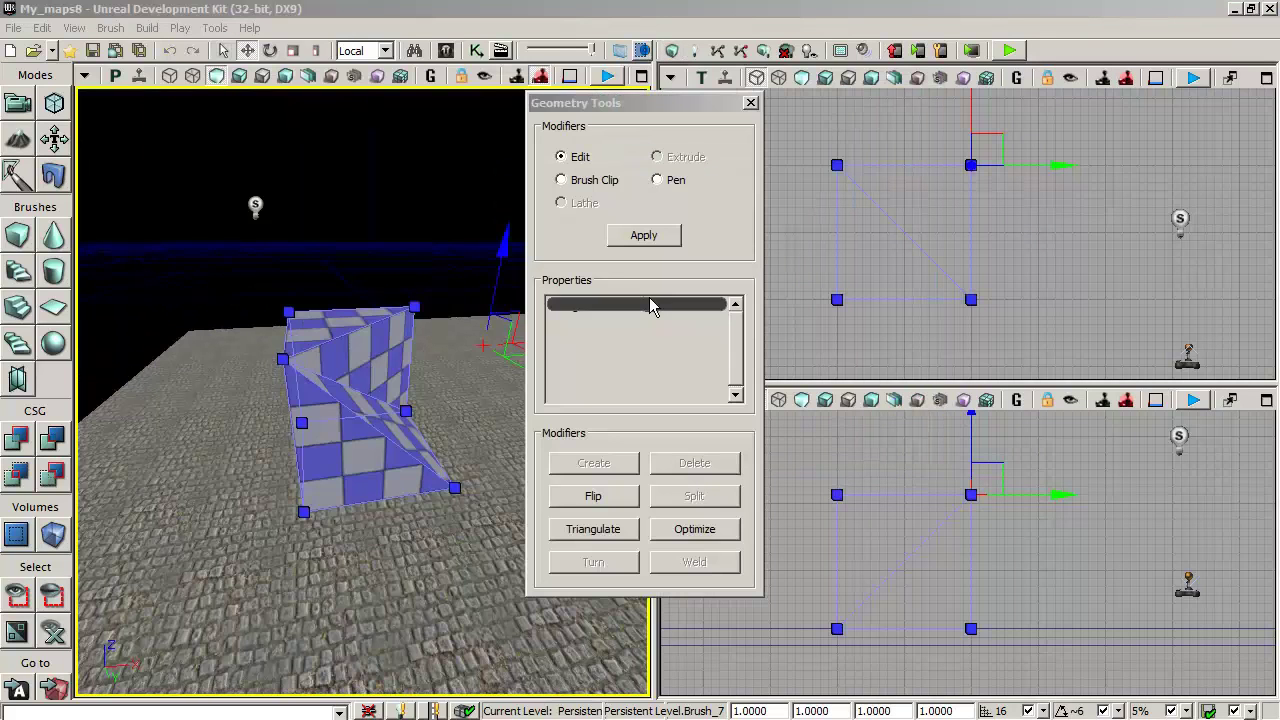